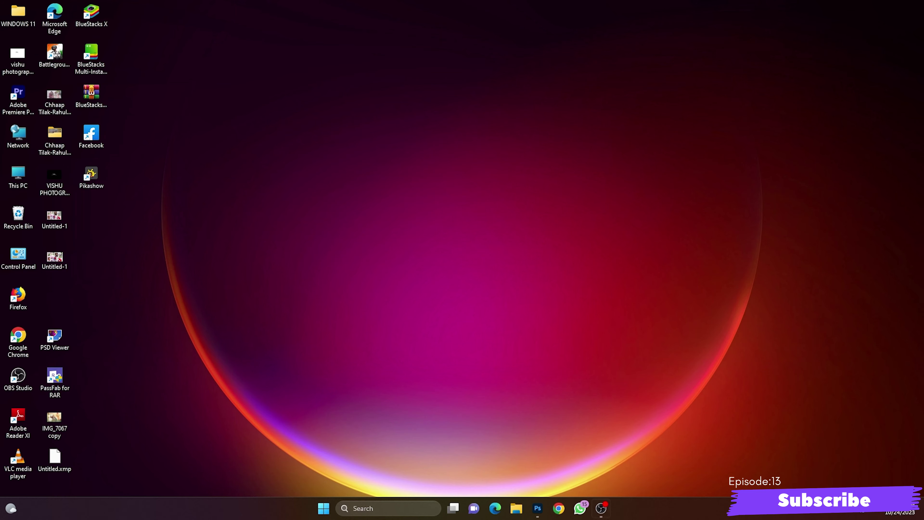
Restore the Photoshop window showing the b4.jpg portrait from the Windows 11 taskbar.
{"action": "left_click", "coordinate": [538, 511]}
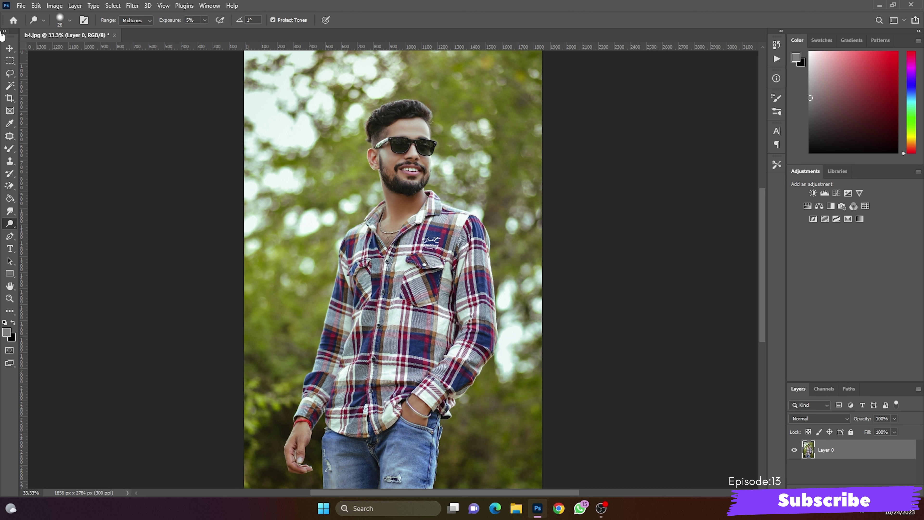
Select the Dodge Tool at 39% exposure and add an empty Layer 1 above Layer 0.
{"action": "right_click", "coordinate": [10, 224]}
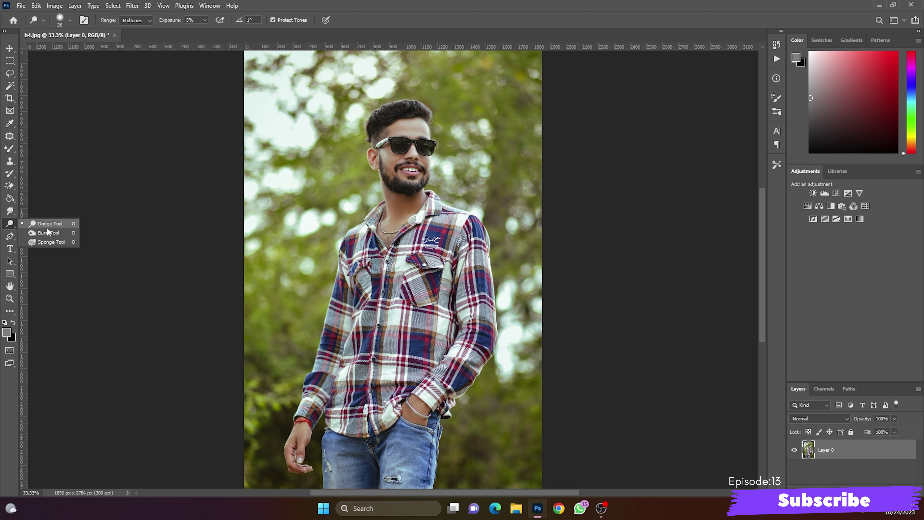
{"action": "left_click", "coordinate": [11, 225]}
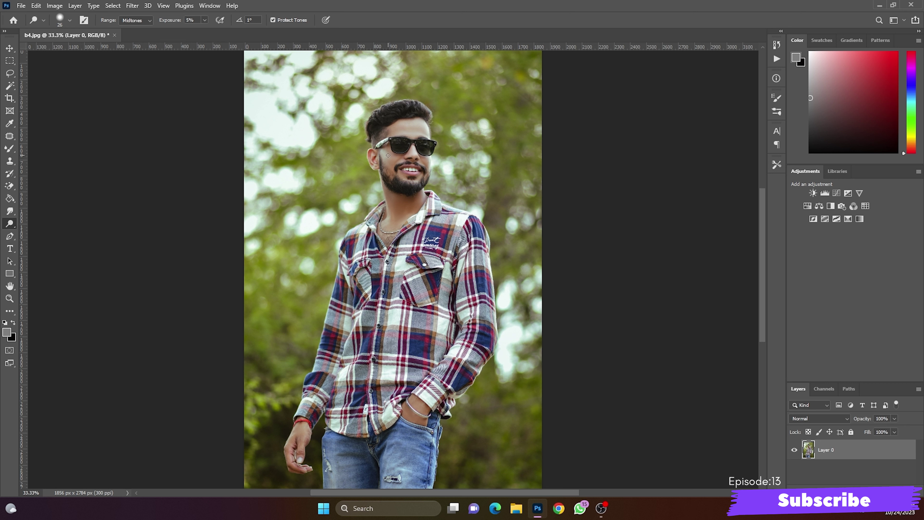
{"action": "left_click", "coordinate": [205, 19]}
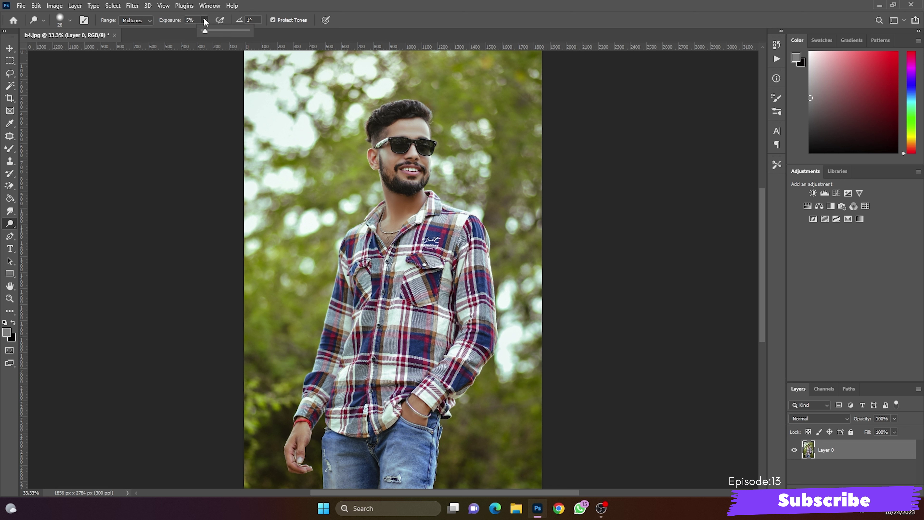
{"action": "left_click_drag", "start_coordinate": [208, 31], "coordinate": [220, 31]}
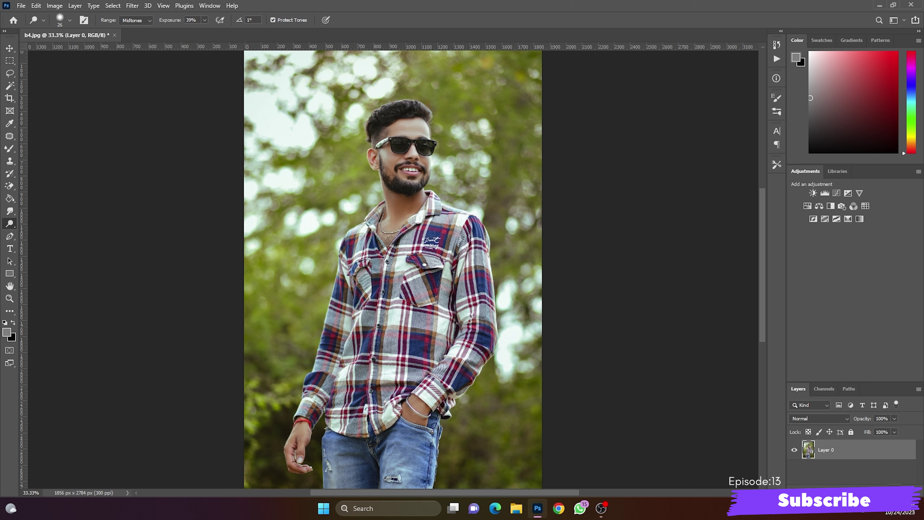
{"action": "key", "text": "ctrl+shift+alt+n"}
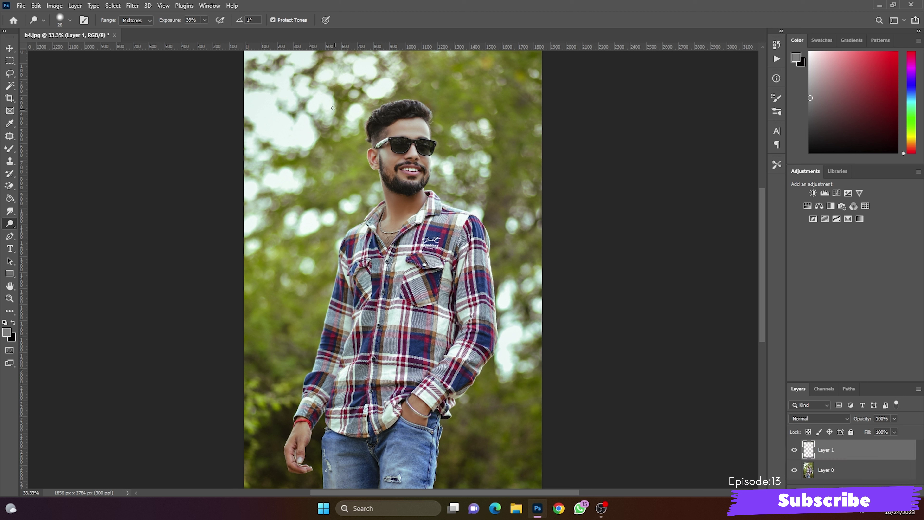
Fill Layer 1 with 50% Gray using Normal mode.
{"action": "left_click", "coordinate": [37, 6]}
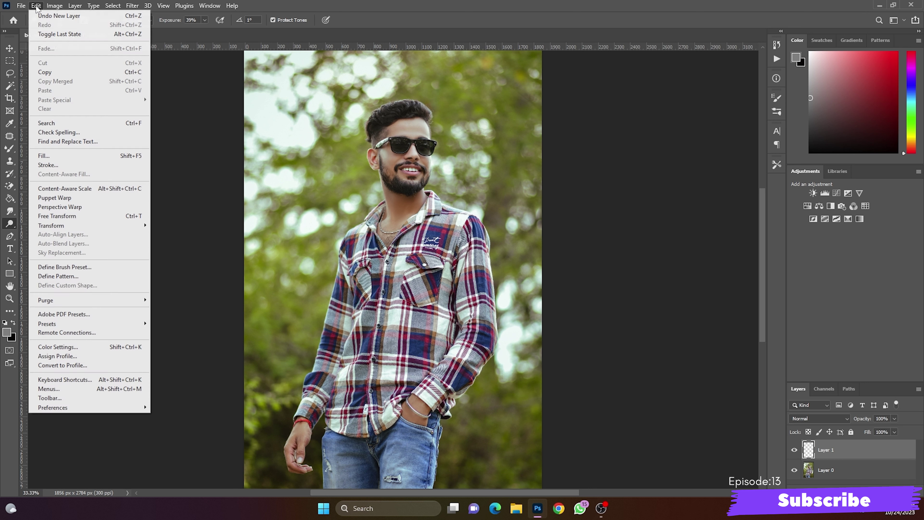
{"action": "left_click", "coordinate": [72, 155]}
{"action": "left_click", "coordinate": [469, 128]}
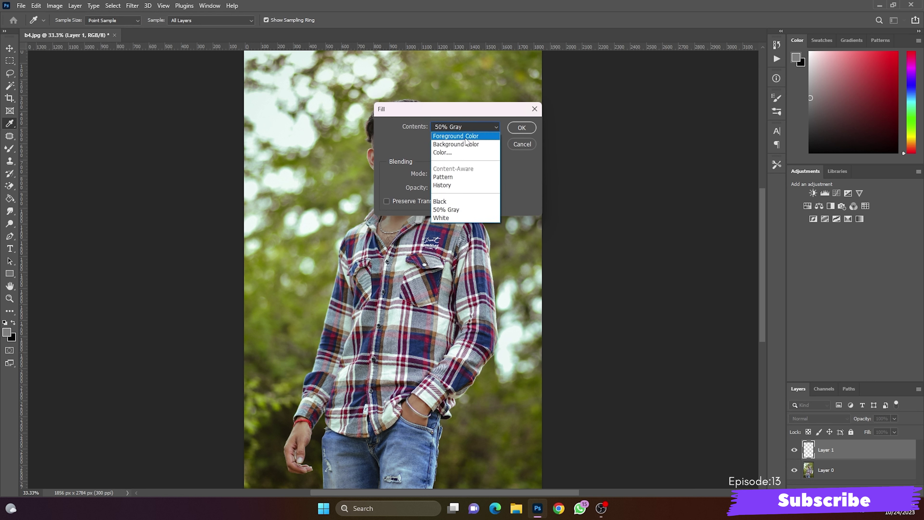
{"action": "left_click", "coordinate": [464, 210]}
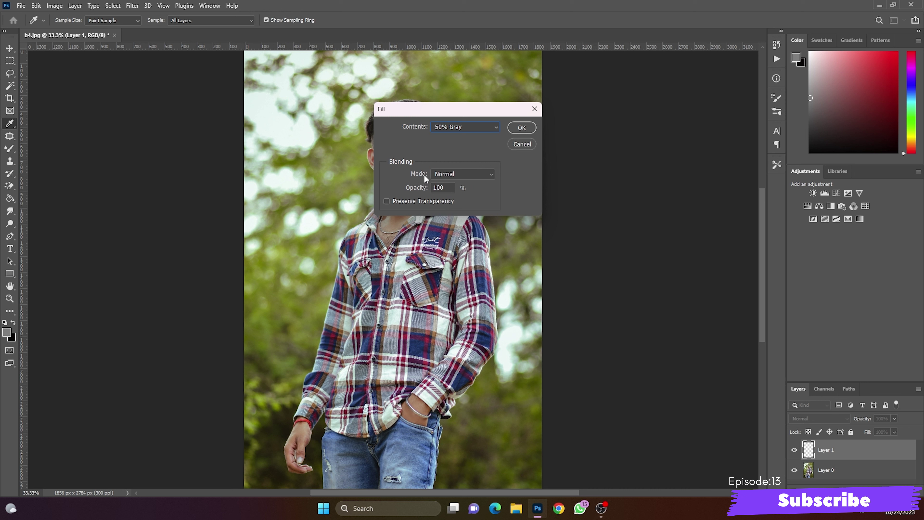
{"action": "left_click", "coordinate": [461, 175]}
{"action": "left_click", "coordinate": [461, 175]}
{"action": "left_click", "coordinate": [520, 128]}
{"action": "key", "text": "o"}
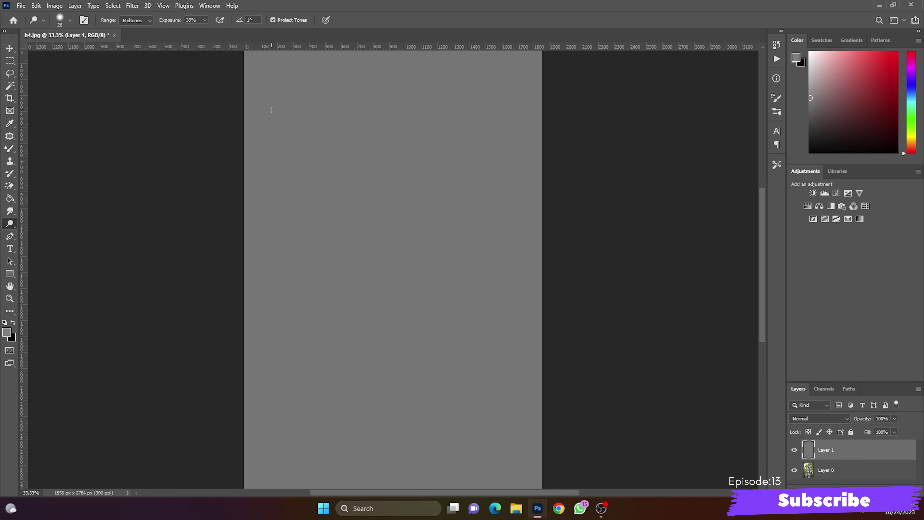
Set the gray Layer 1 to the Overlay blend mode.
{"action": "left_click", "coordinate": [817, 416]}
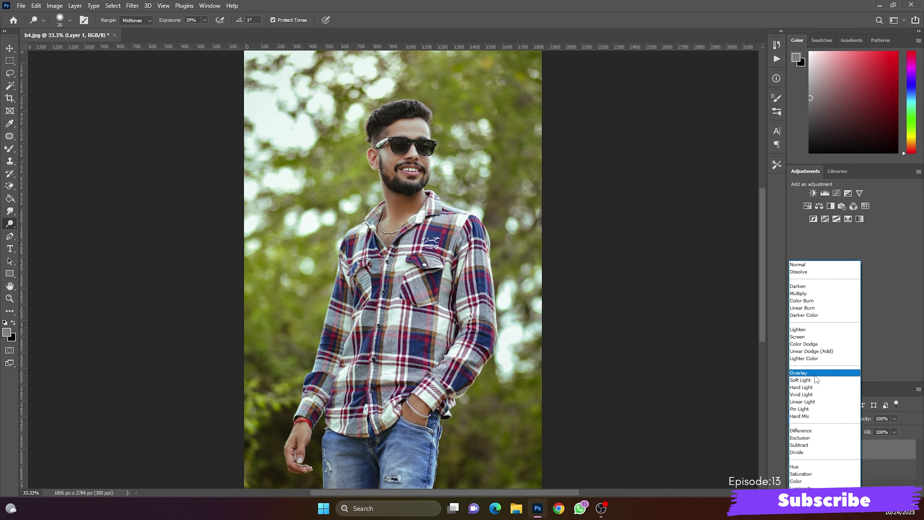
{"action": "left_click", "coordinate": [815, 375]}
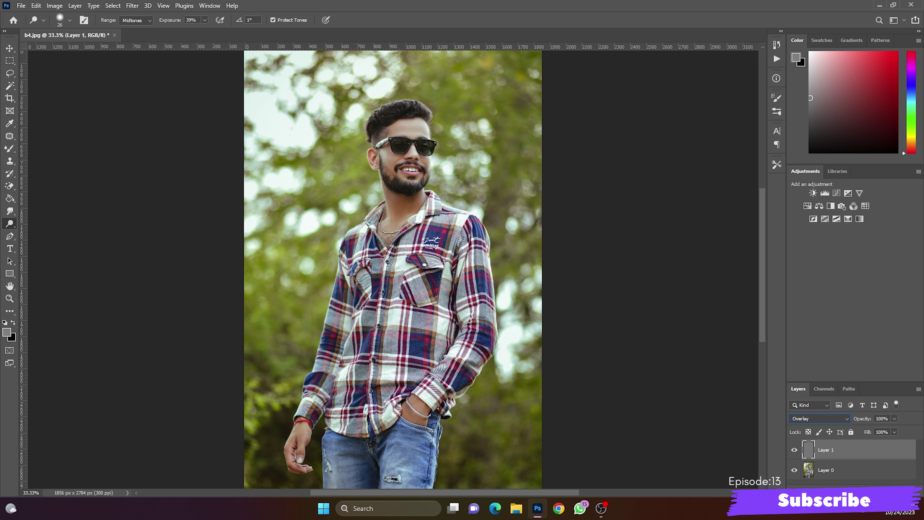
{"action": "left_click", "coordinate": [794, 450]}
Keep the Dodge Tool on Midtones and drop its exposure to 8%.
{"action": "right_click", "coordinate": [13, 227]}
{"action": "left_click", "coordinate": [36, 229]}
{"action": "left_click", "coordinate": [70, 21]}
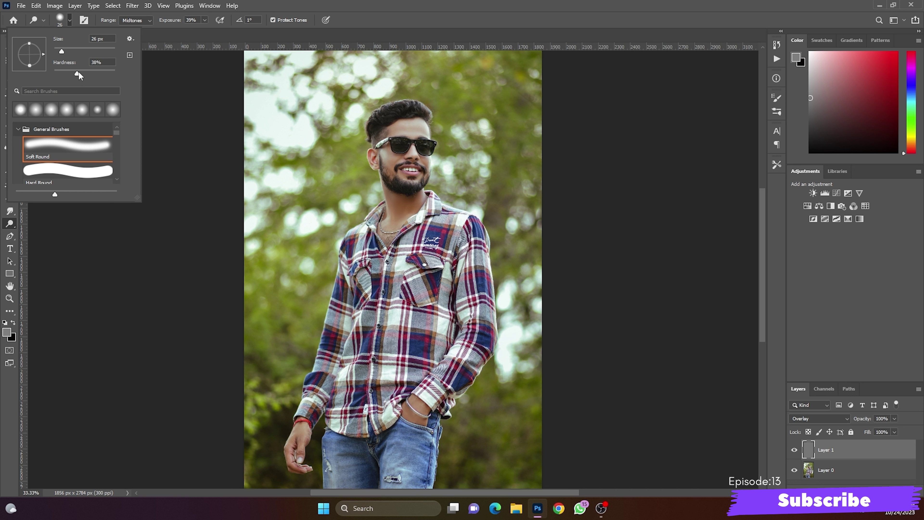
{"action": "left_click", "coordinate": [71, 21]}
{"action": "left_click", "coordinate": [144, 21]}
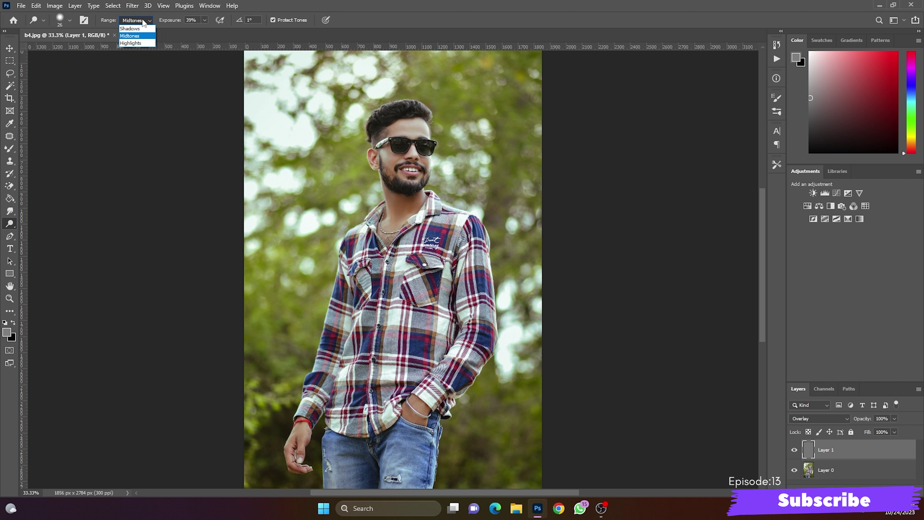
{"action": "left_click", "coordinate": [205, 20]}
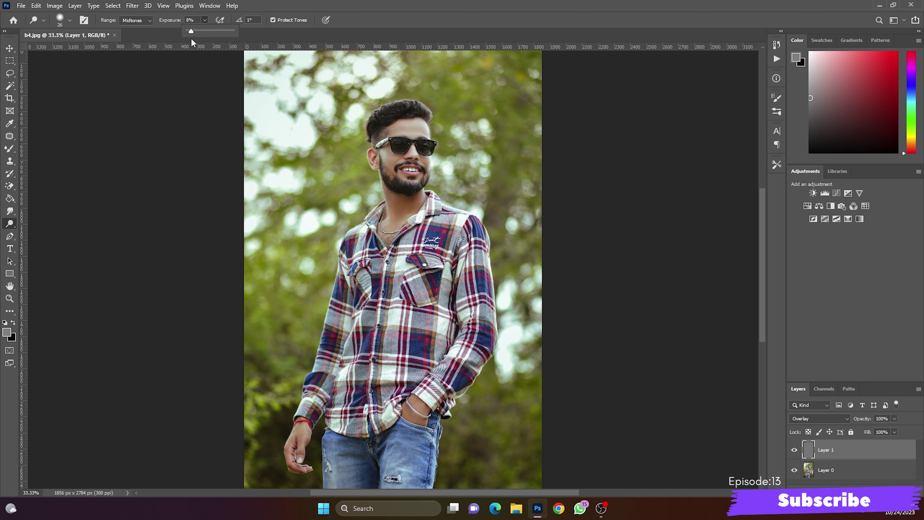
{"action": "type", "text": "8"}
{"action": "left_click", "coordinate": [203, 21]}
{"action": "left_click", "coordinate": [138, 20]}
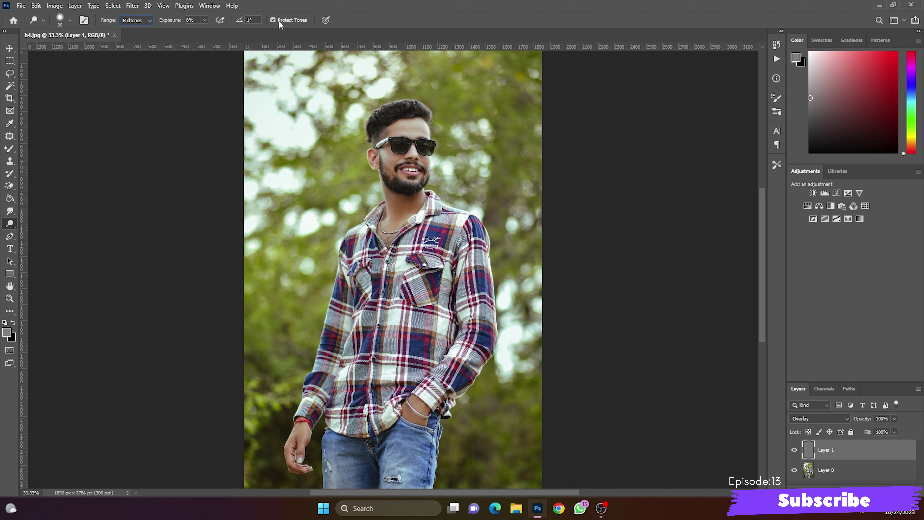
{"action": "key", "text": "ctrl+plus"}
{"action": "key", "text": "ctrl+plus"}
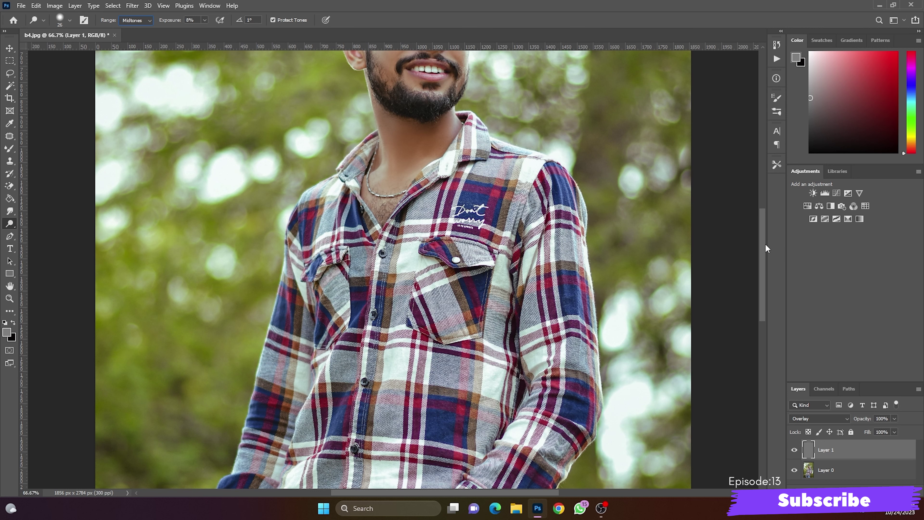
Dodge the forehead, nose, both cheeks and the neck below the beard.
{"action": "left_click_drag", "start_coordinate": [765, 245], "coordinate": [763, 191]}
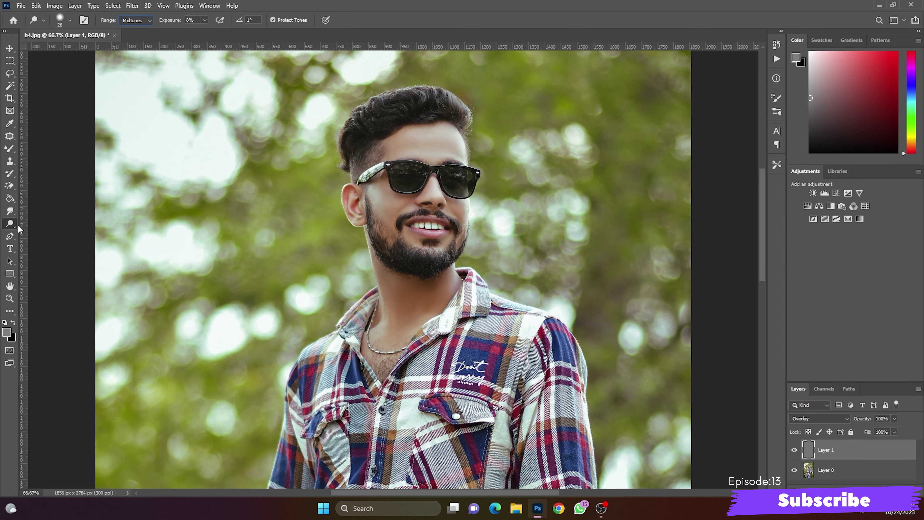
{"action": "key", "text": "ctrl+plus"}
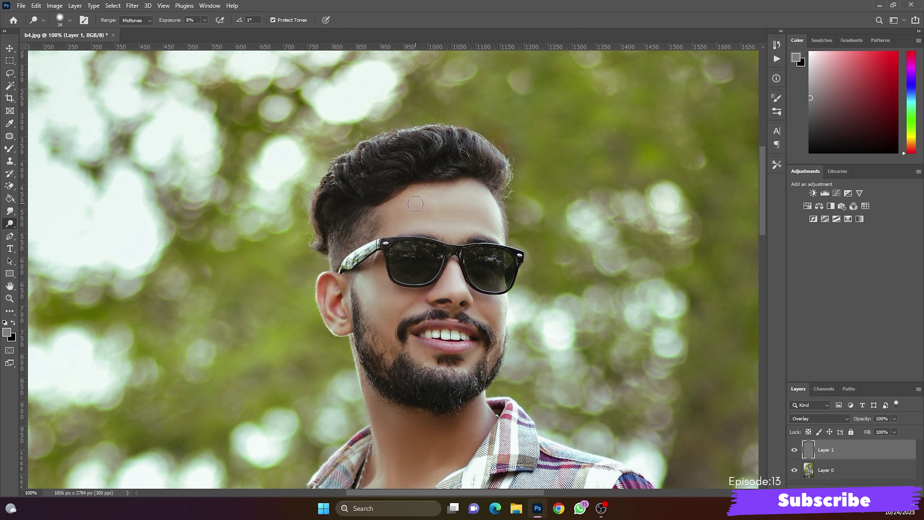
{"action": "mouse_move", "coordinate": [415, 203]}
{"action": "left_mouse_down"}
{"action": "mouse_move", "coordinate": [481, 206]}
{"action": "mouse_move", "coordinate": [397, 228]}
{"action": "mouse_move", "coordinate": [457, 230]}
{"action": "mouse_move", "coordinate": [408, 209]}
{"action": "mouse_move", "coordinate": [433, 200]}
{"action": "left_mouse_up"}
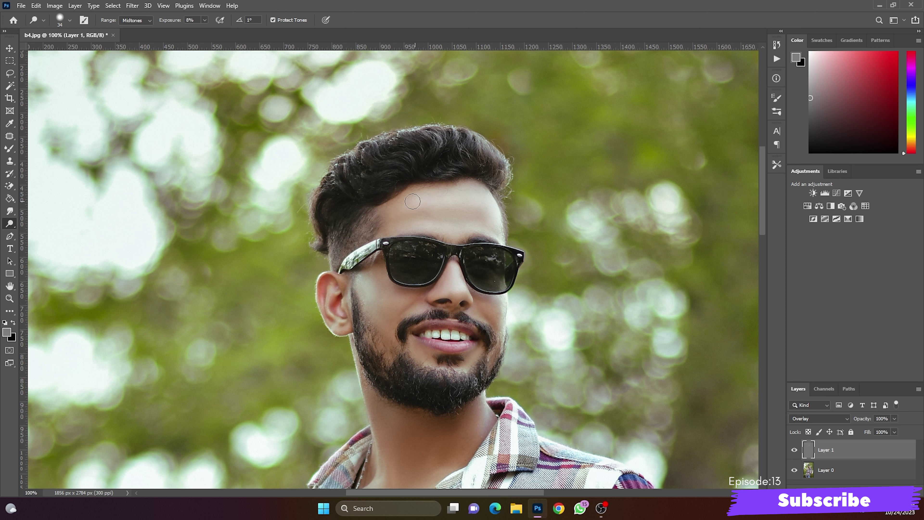
{"action": "mouse_move", "coordinate": [463, 279]}
{"action": "left_mouse_down"}
{"action": "mouse_move", "coordinate": [392, 289]}
{"action": "mouse_move", "coordinate": [376, 277]}
{"action": "mouse_move", "coordinate": [410, 335]}
{"action": "left_mouse_up"}
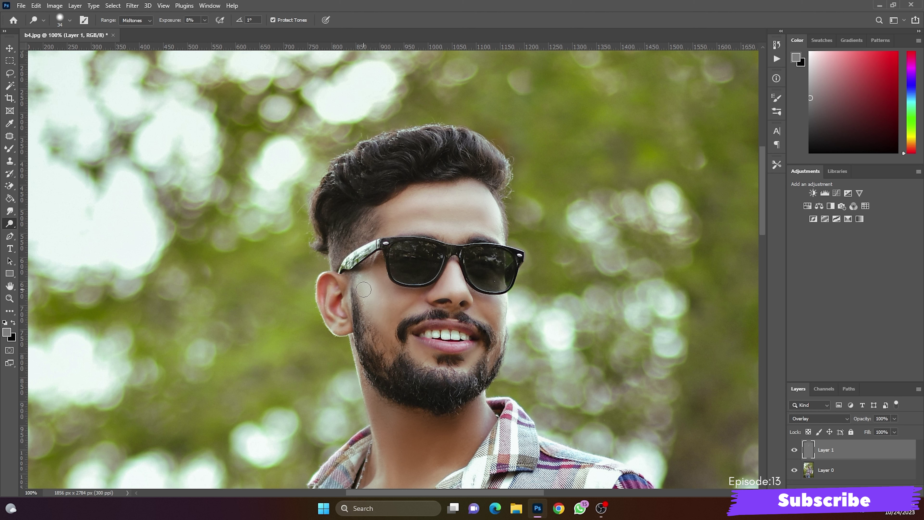
{"action": "mouse_move", "coordinate": [495, 304]}
{"action": "left_mouse_down"}
{"action": "mouse_move", "coordinate": [465, 296]}
{"action": "mouse_move", "coordinate": [449, 369]}
{"action": "mouse_move", "coordinate": [464, 368]}
{"action": "left_mouse_up"}
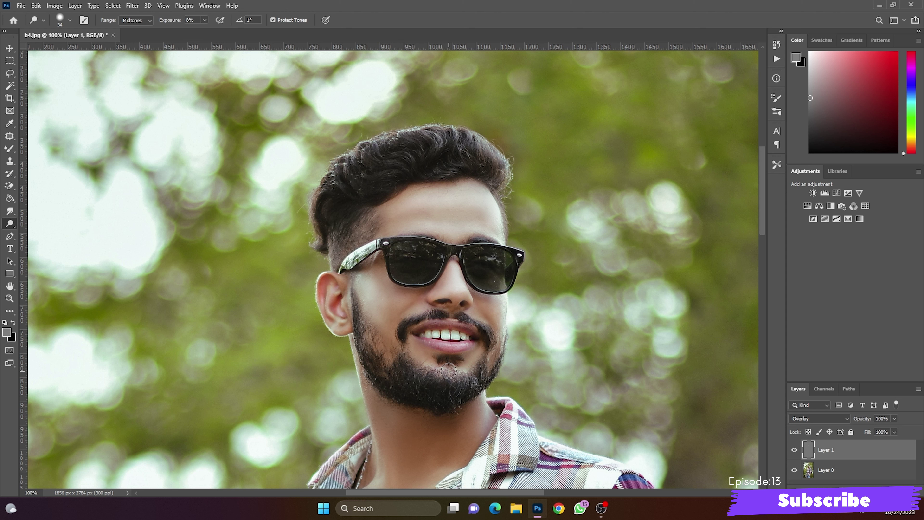
{"action": "scroll", "coordinate": [443, 455], "scroll_direction": "down", "scroll_amount": 3}
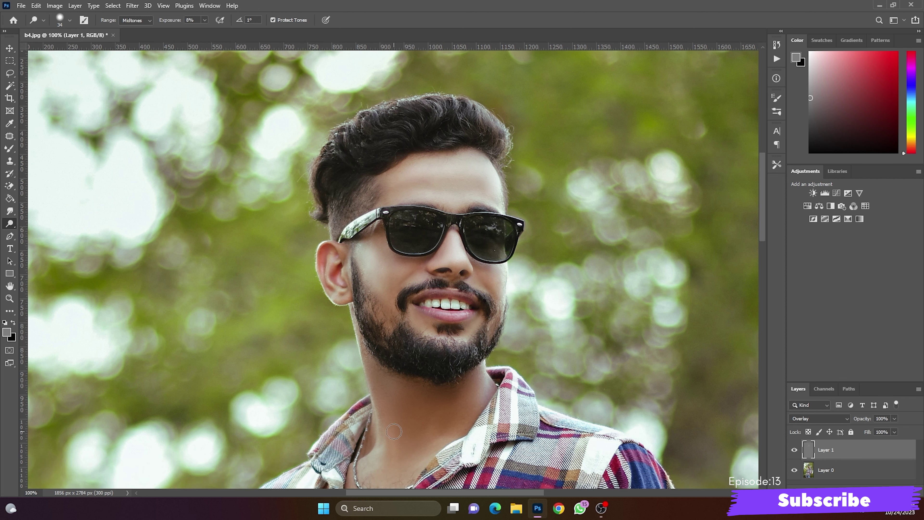
{"action": "mouse_move", "coordinate": [387, 386]}
{"action": "left_mouse_down"}
{"action": "mouse_move", "coordinate": [381, 396]}
{"action": "mouse_move", "coordinate": [378, 360]}
{"action": "mouse_move", "coordinate": [485, 323]}
{"action": "mouse_move", "coordinate": [445, 395]}
{"action": "left_mouse_up"}
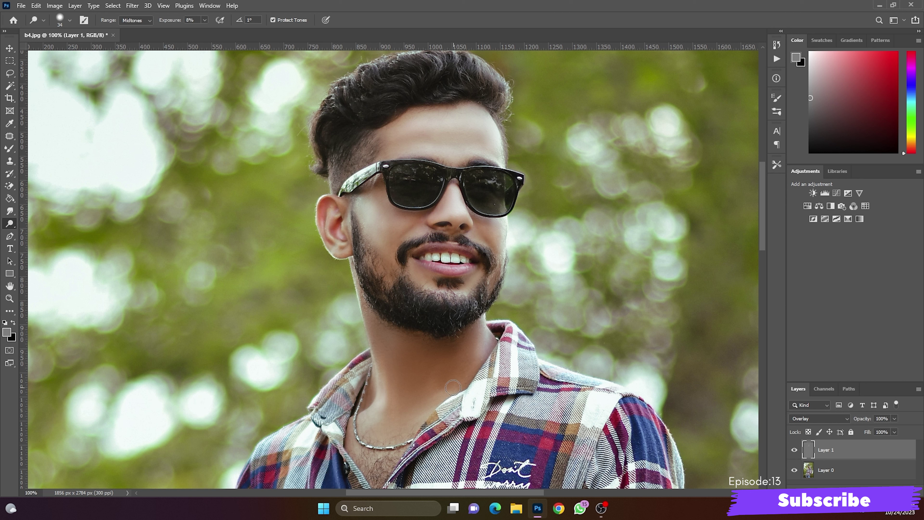
Soften the dodge brush to 25% hardness and lighten the right cheek edge.
{"action": "left_click", "coordinate": [69, 19]}
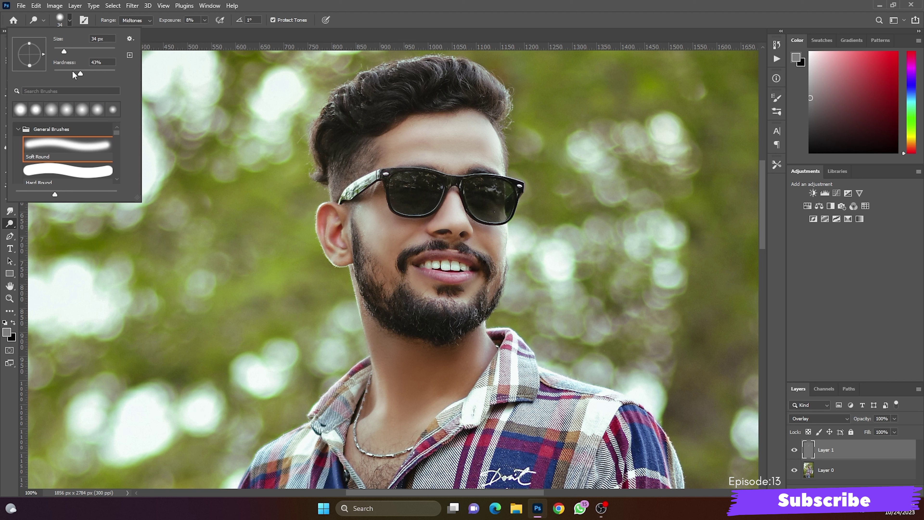
{"action": "left_click_drag", "start_coordinate": [72, 73], "coordinate": [69, 73]}
{"action": "left_click", "coordinate": [69, 20]}
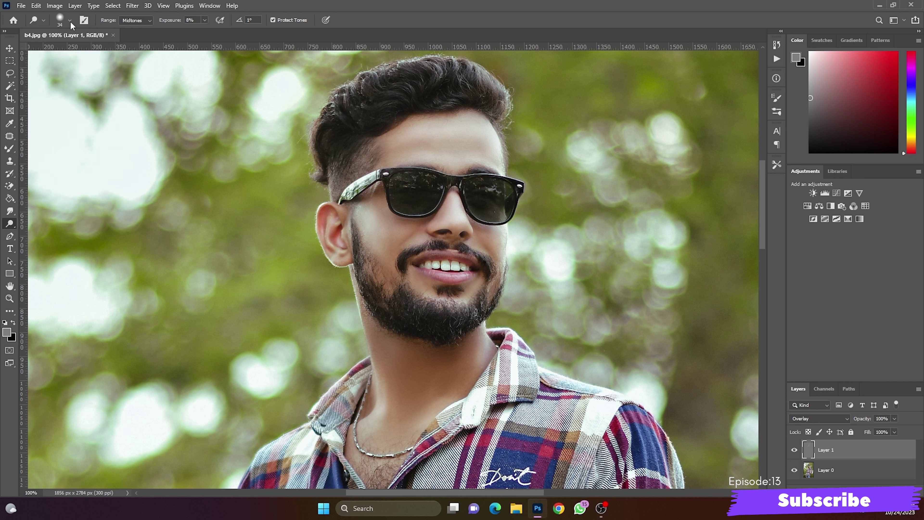
{"action": "left_click_drag", "start_coordinate": [490, 242], "coordinate": [503, 255]}
Shrink the dodge brush to 20 px and zoom in around the mouth.
{"action": "scroll", "coordinate": [503, 255], "scroll_direction": "down", "scroll_amount": 2}
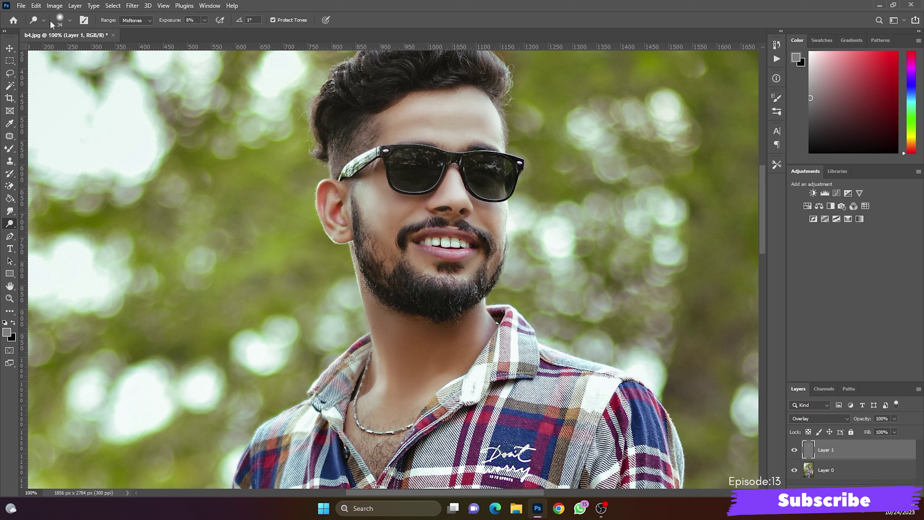
{"action": "left_click", "coordinate": [69, 20]}
{"action": "left_click_drag", "start_coordinate": [64, 51], "coordinate": [60, 51]}
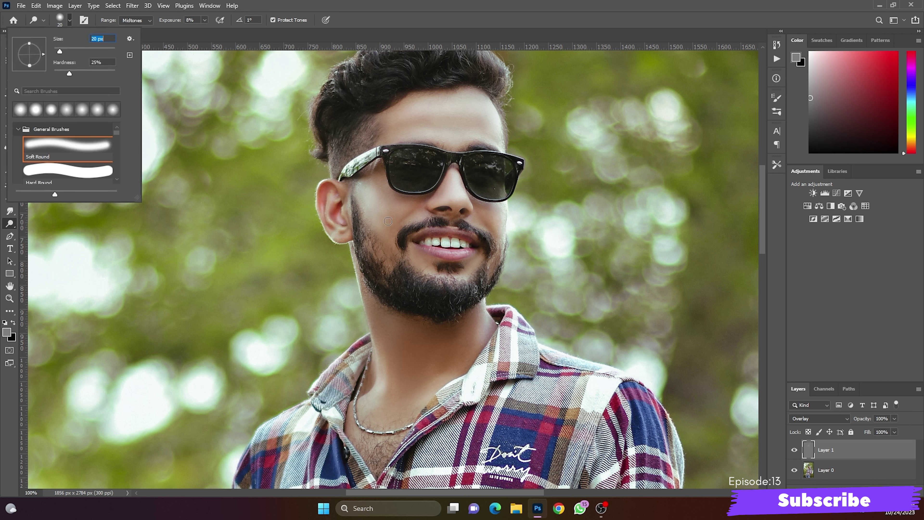
{"action": "left_click", "coordinate": [441, 239]}
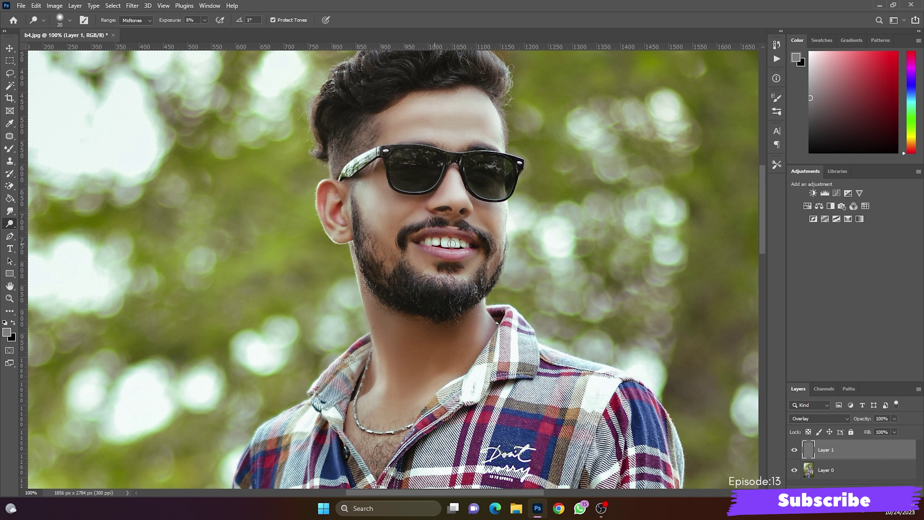
{"action": "key", "text": "ctrl+plus"}
{"action": "key", "text": "ctrl+plus"}
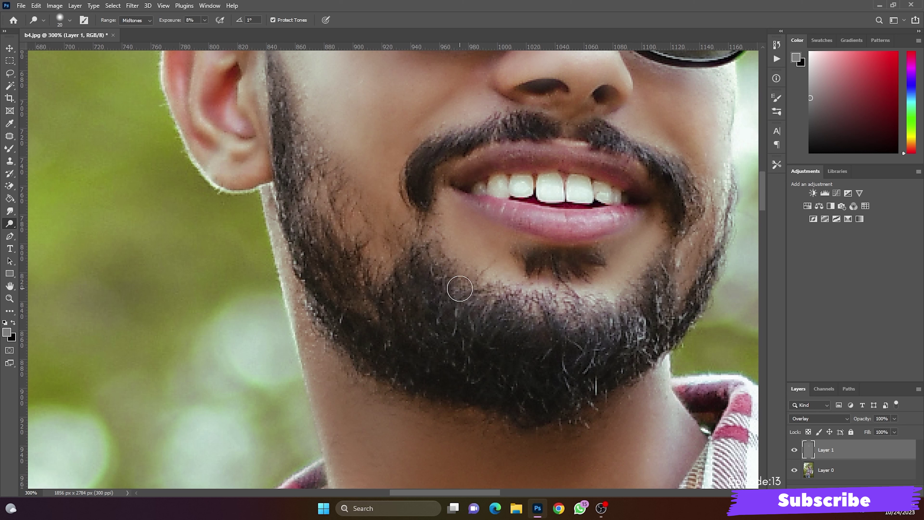
Reduce the dodge brush to 9 px and lighten the lower lip.
{"action": "left_click", "coordinate": [68, 22]}
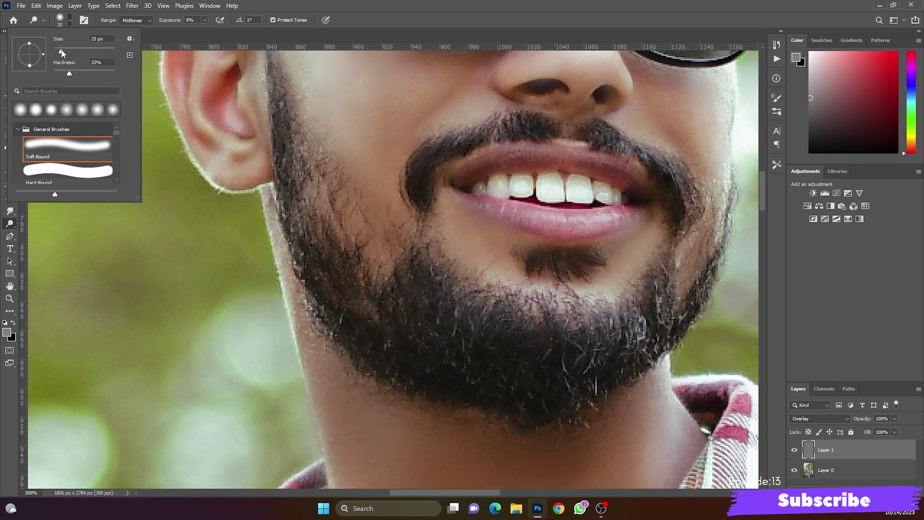
{"action": "left_click_drag", "start_coordinate": [60, 51], "coordinate": [55, 52]}
{"action": "left_click", "coordinate": [55, 52]}
{"action": "left_click_drag", "start_coordinate": [55, 52], "coordinate": [57, 52]}
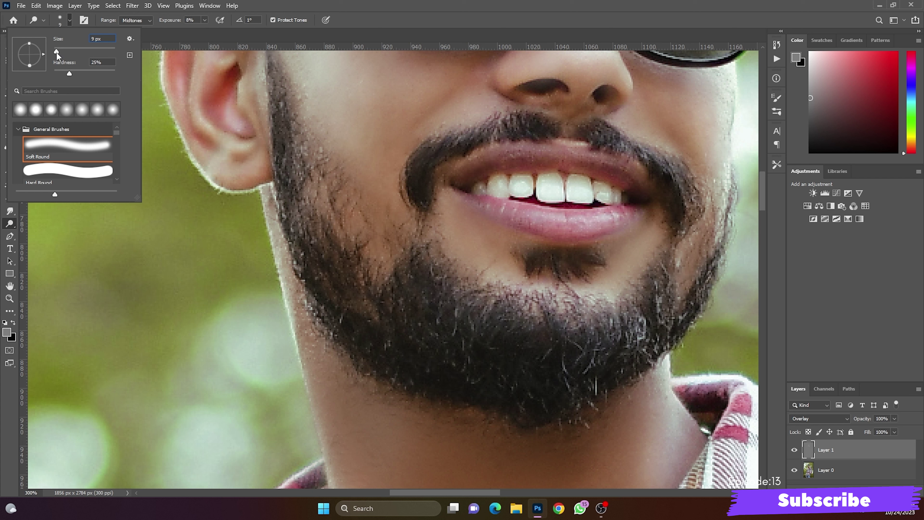
{"action": "left_click", "coordinate": [524, 214]}
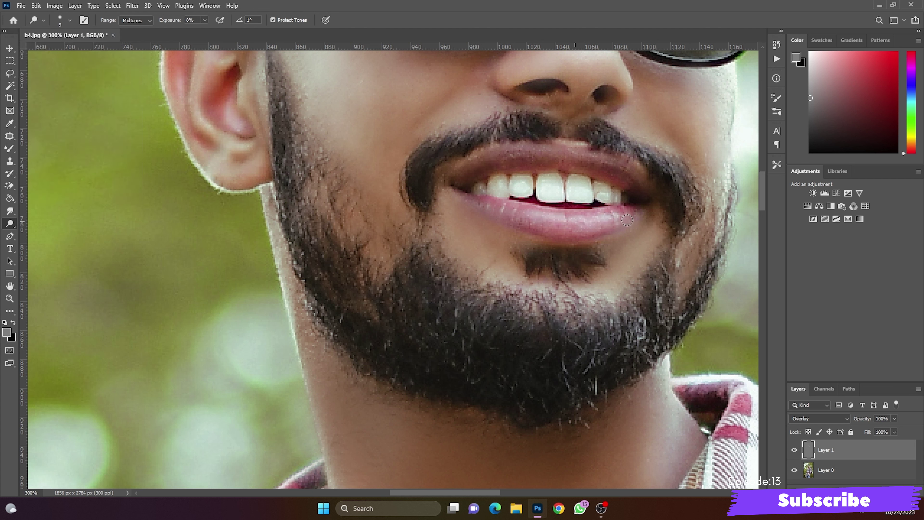
{"action": "left_click_drag", "start_coordinate": [627, 220], "coordinate": [552, 222]}
Set the dodge brush size to 26 px for the area below the beard.
{"action": "scroll", "coordinate": [604, 405], "scroll_direction": "down", "scroll_amount": 2}
{"action": "scroll", "coordinate": [617, 413], "scroll_direction": "down", "scroll_amount": 2}
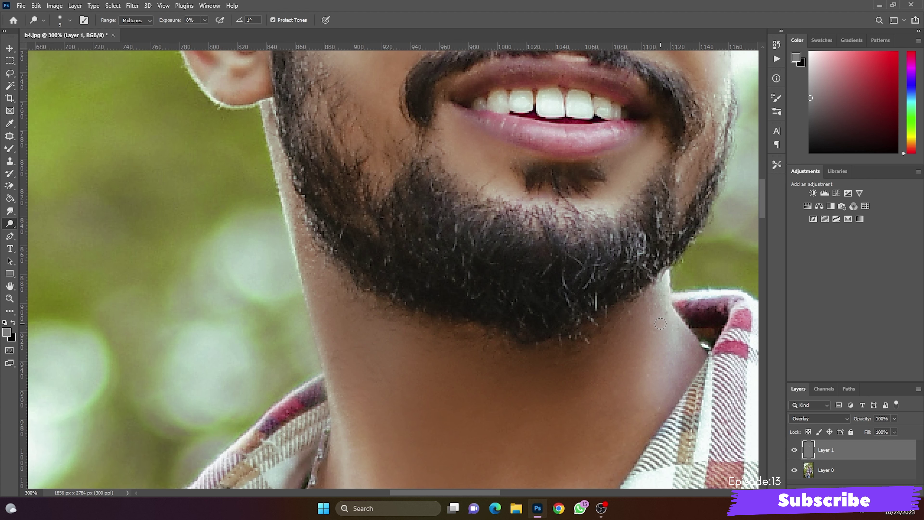
{"action": "left_click", "coordinate": [69, 20]}
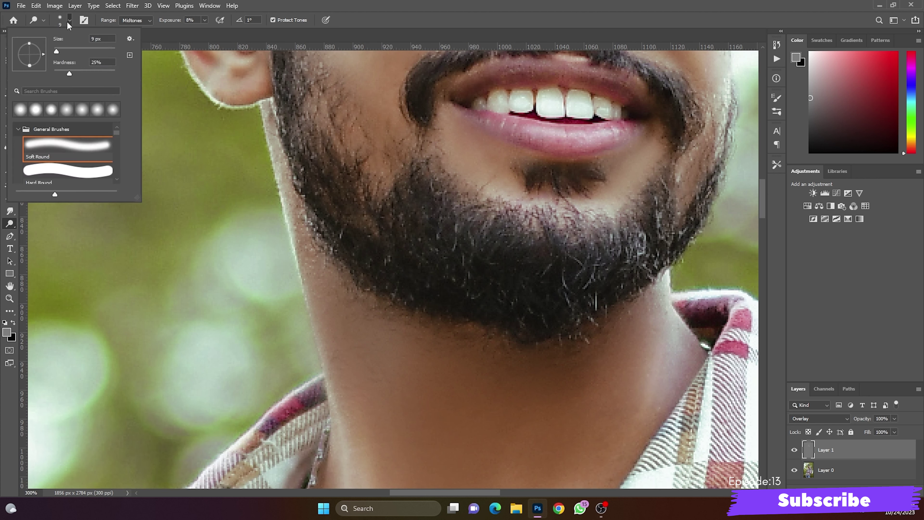
{"action": "left_click", "coordinate": [69, 48]}
{"action": "type", "text": "26"}
{"action": "key", "text": "Return"}
{"action": "scroll", "coordinate": [682, 388], "scroll_direction": "down", "scroll_amount": 1}
{"action": "scroll", "coordinate": [682, 388], "scroll_direction": "down", "scroll_amount": 2}
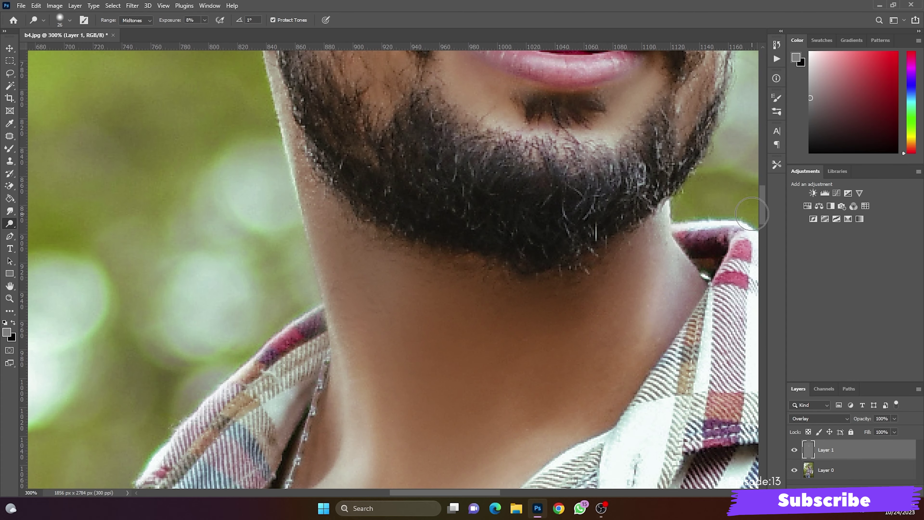
At 100% zoom, brighten the skin on the wrist with dodge strokes.
{"action": "key", "text": "ctrl+1"}
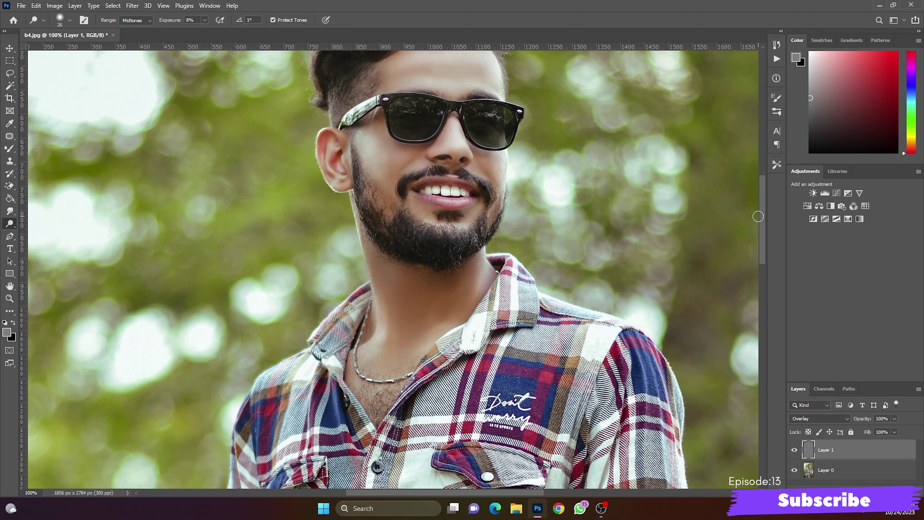
{"action": "scroll", "coordinate": [579, 230], "scroll_direction": "up", "scroll_amount": 2}
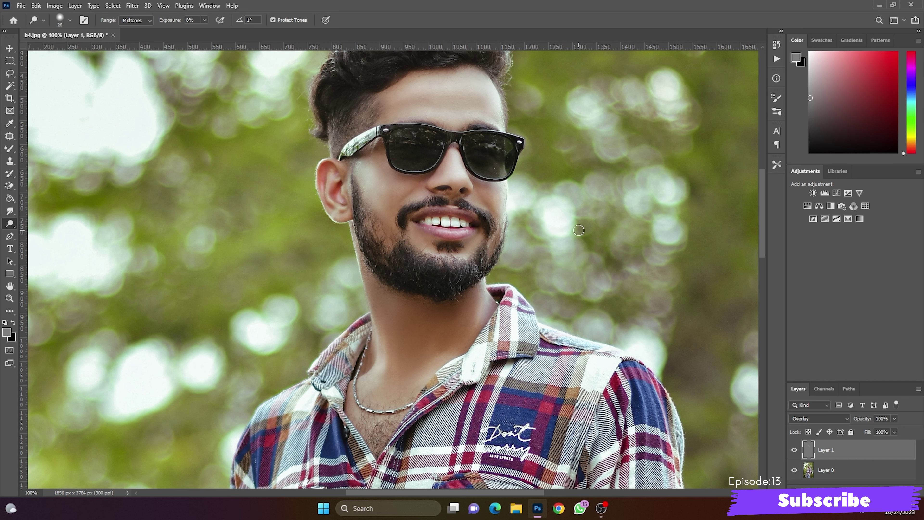
{"action": "scroll", "coordinate": [578, 230], "scroll_direction": "down", "scroll_amount": 3}
{"action": "scroll", "coordinate": [585, 235], "scroll_direction": "down", "scroll_amount": 6}
{"action": "scroll", "coordinate": [595, 239], "scroll_direction": "down", "scroll_amount": 20}
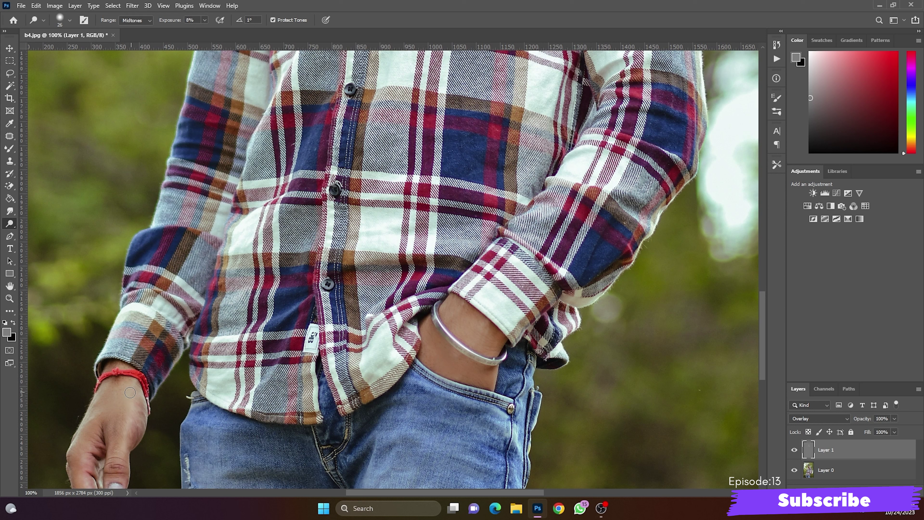
{"action": "left_click_drag", "start_coordinate": [130, 392], "coordinate": [127, 407]}
{"action": "left_click_drag", "start_coordinate": [94, 406], "coordinate": [95, 400]}
Brighten the neck below the beard with a dodge stroke.
{"action": "scroll", "coordinate": [94, 400], "scroll_direction": "down", "scroll_amount": 3}
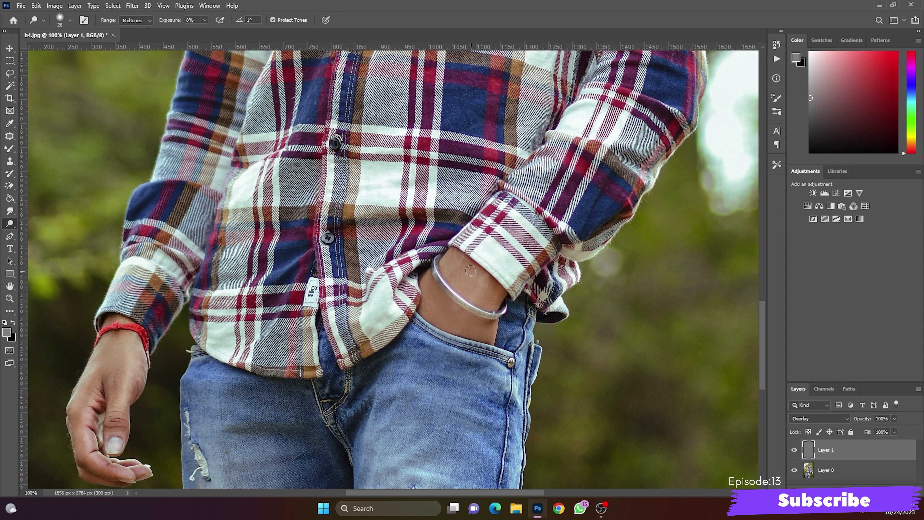
{"action": "scroll", "coordinate": [464, 260], "scroll_direction": "up", "scroll_amount": 10}
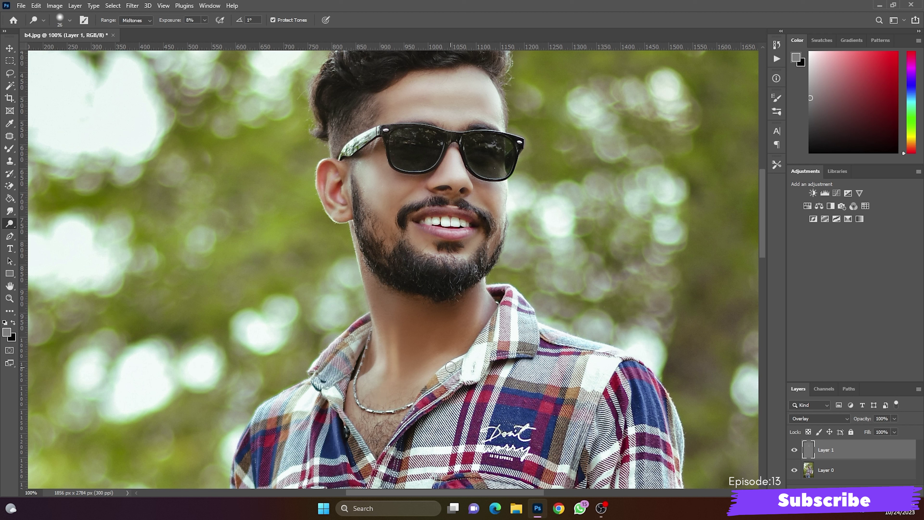
{"action": "left_click_drag", "start_coordinate": [423, 349], "coordinate": [418, 375]}
{"action": "key", "text": "ctrl+minus"}
{"action": "key", "text": "ctrl+minus"}
{"action": "key", "text": "ctrl+minus"}
{"action": "key", "text": "ctrl+minus"}
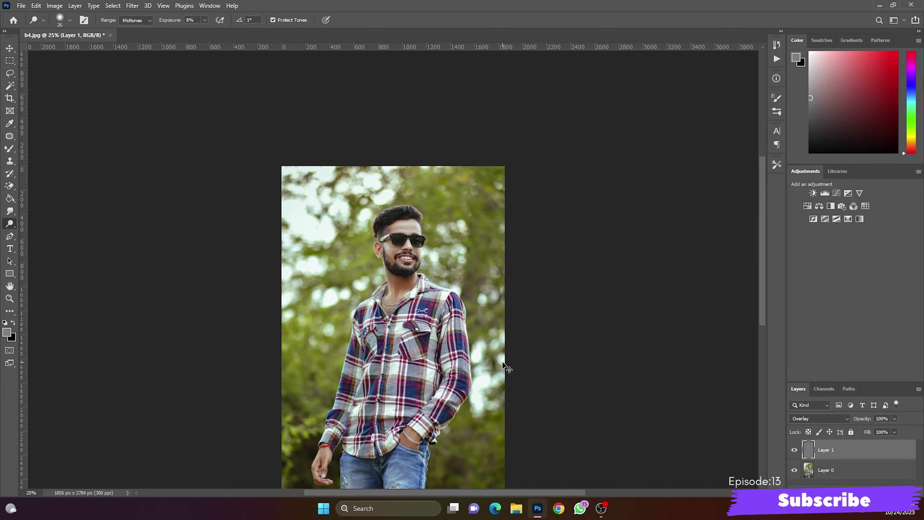
{"action": "scroll", "coordinate": [502, 362], "scroll_direction": "up", "scroll_amount": 1}
{"action": "scroll", "coordinate": [503, 362], "scroll_direction": "up", "scroll_amount": 1}
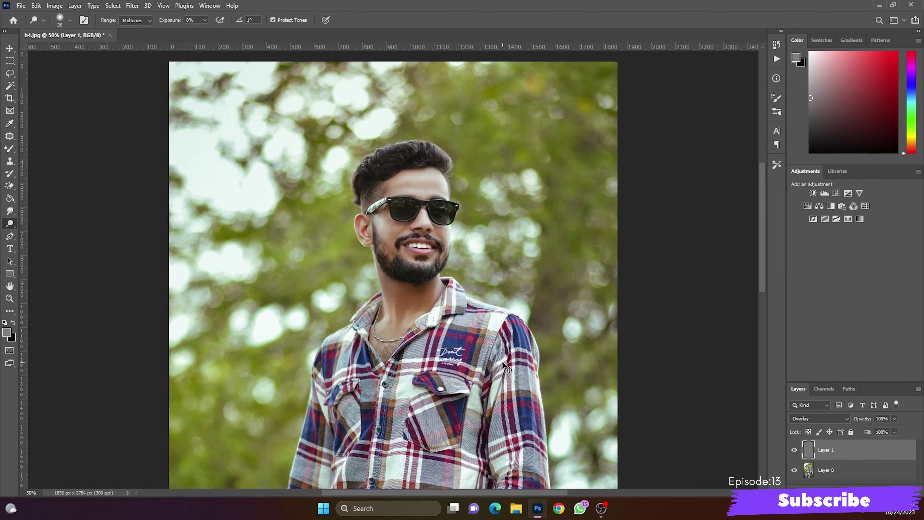
{"action": "scroll", "coordinate": [502, 362], "scroll_direction": "up", "scroll_amount": 3}
{"action": "scroll", "coordinate": [502, 362], "scroll_direction": "down", "scroll_amount": 2}
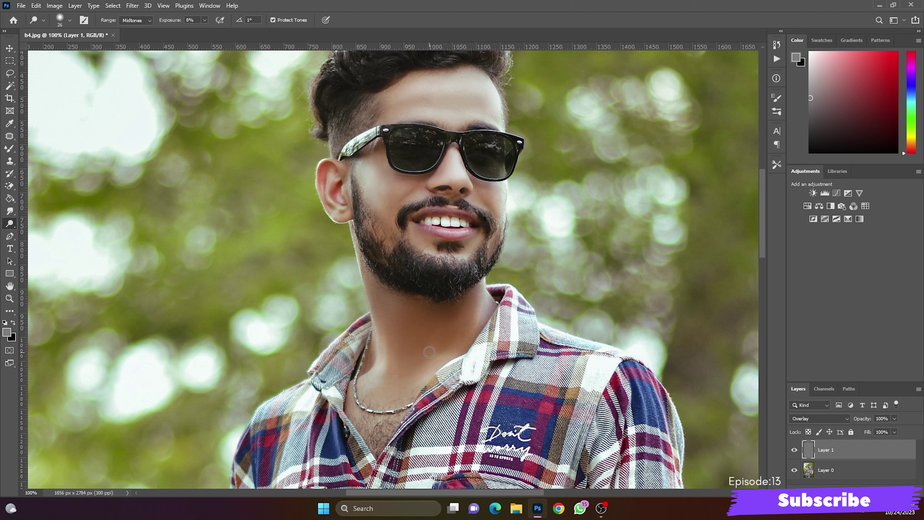
Make the dodge brush edge fully soft with 0% hardness.
{"action": "left_click", "coordinate": [69, 20]}
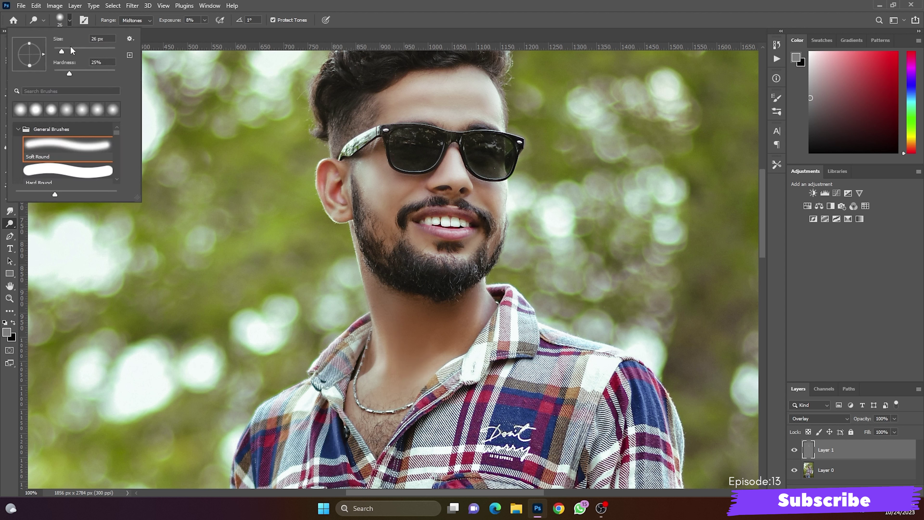
{"action": "left_click_drag", "start_coordinate": [66, 74], "coordinate": [54, 73]}
{"action": "key", "text": "Return"}
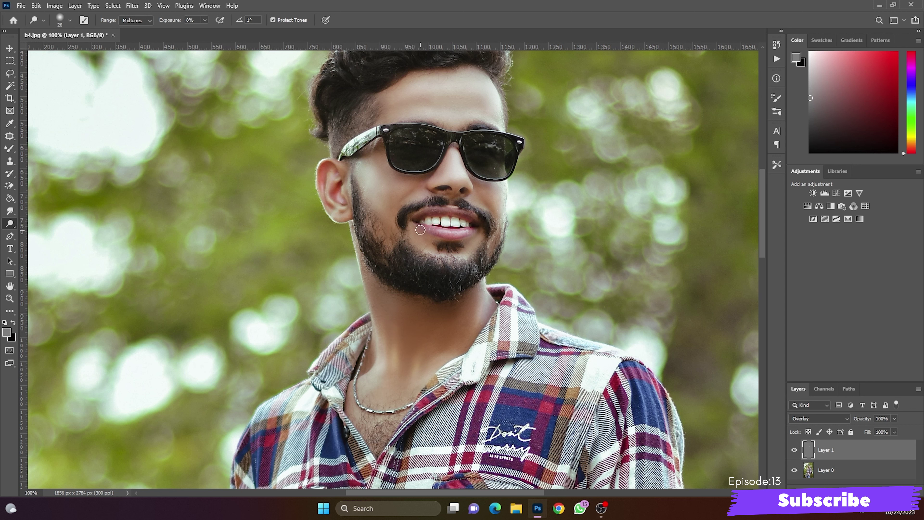
{"action": "scroll", "coordinate": [420, 230], "scroll_direction": "up", "scroll_amount": 1}
{"action": "scroll", "coordinate": [526, 424], "scroll_direction": "down", "scroll_amount": 2}
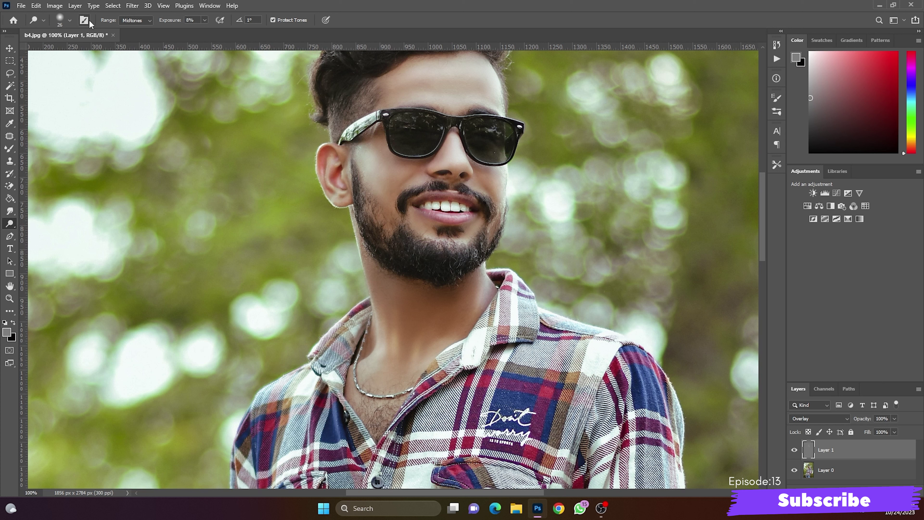
Enlarge the dodge brush to 56 px and lower exposure to 22%.
{"action": "left_click", "coordinate": [70, 21]}
{"action": "left_click_drag", "start_coordinate": [68, 52], "coordinate": [71, 52]}
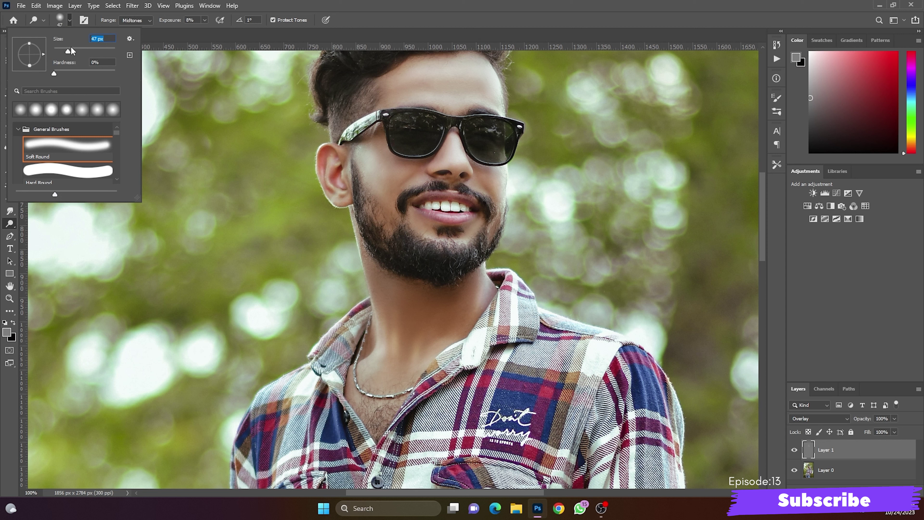
{"action": "left_click", "coordinate": [205, 21]}
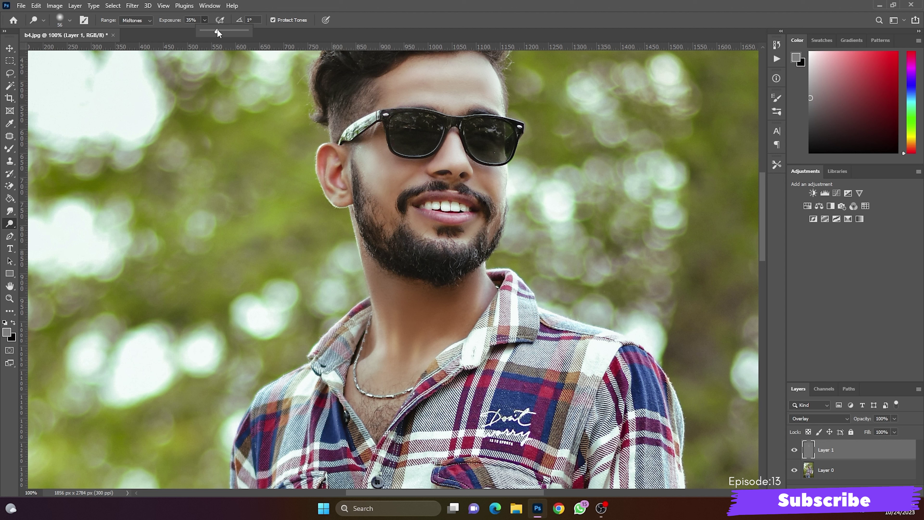
{"action": "left_click_drag", "start_coordinate": [212, 32], "coordinate": [210, 32]}
{"action": "left_click", "coordinate": [593, 349]}
Lighten the white shirt patch near the shoulder and the collar patches.
{"action": "left_click_drag", "start_coordinate": [591, 361], "coordinate": [602, 365]}
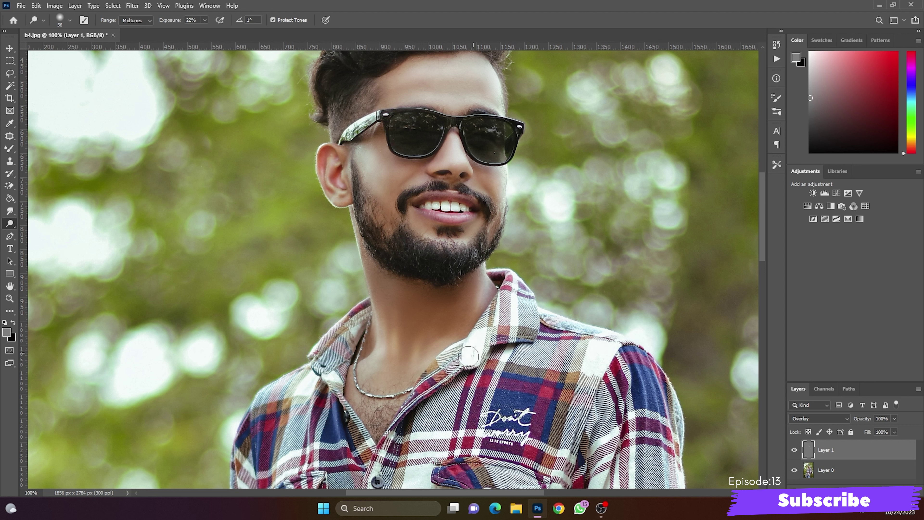
{"action": "left_click_drag", "start_coordinate": [472, 339], "coordinate": [469, 364]}
{"action": "left_click_drag", "start_coordinate": [333, 371], "coordinate": [336, 384]}
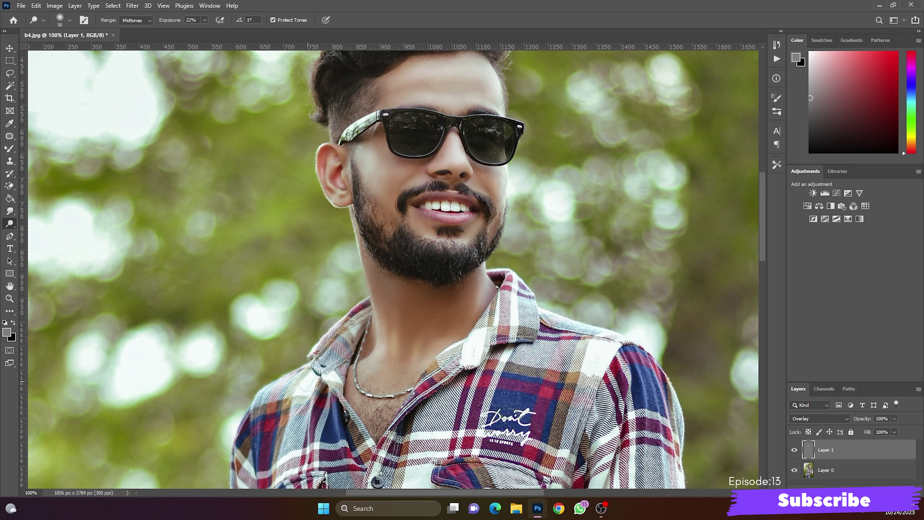
{"action": "scroll", "coordinate": [364, 400], "scroll_direction": "down", "scroll_amount": 1}
{"action": "scroll", "coordinate": [424, 436], "scroll_direction": "down", "scroll_amount": 2}
{"action": "scroll", "coordinate": [425, 435], "scroll_direction": "down", "scroll_amount": 1}
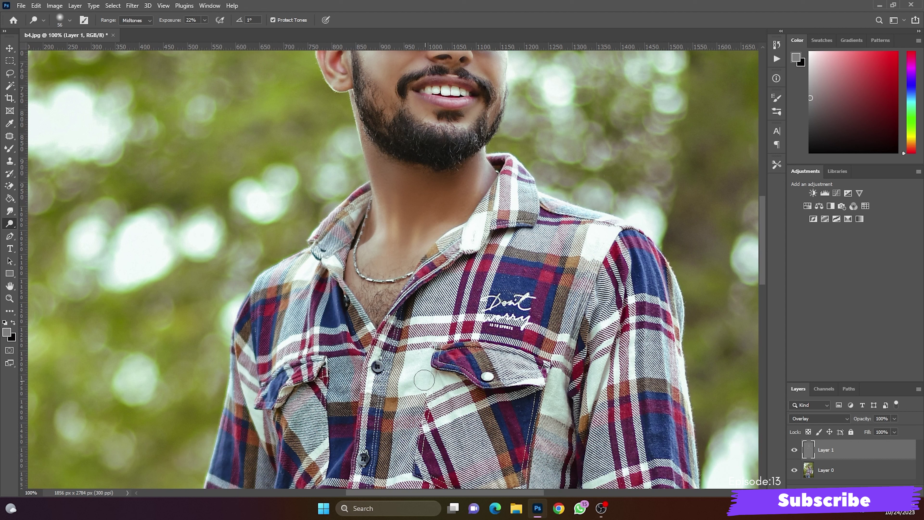
Brighten the white shirt beside the pocket and the front below it.
{"action": "mouse_move", "coordinate": [424, 382]}
{"action": "left_mouse_down"}
{"action": "mouse_move", "coordinate": [412, 372]}
{"action": "mouse_move", "coordinate": [367, 372]}
{"action": "left_mouse_up"}
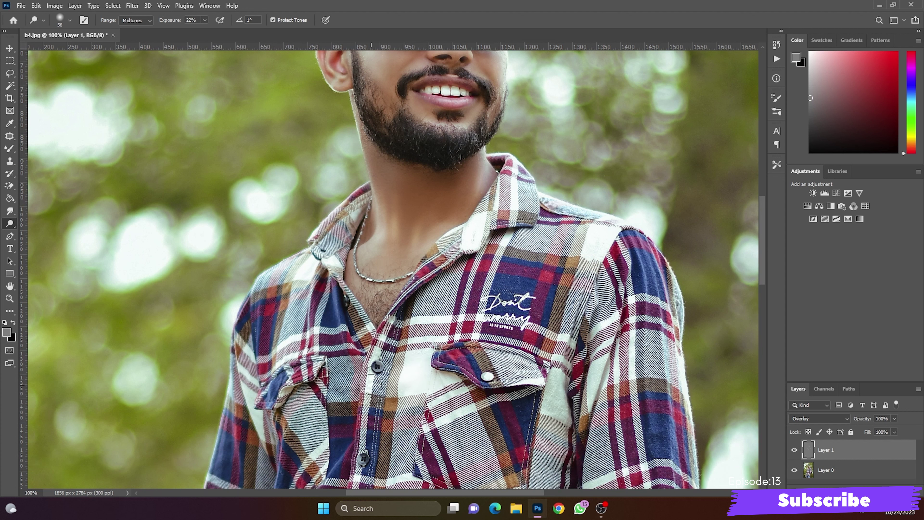
{"action": "scroll", "coordinate": [367, 371], "scroll_direction": "down", "scroll_amount": 3}
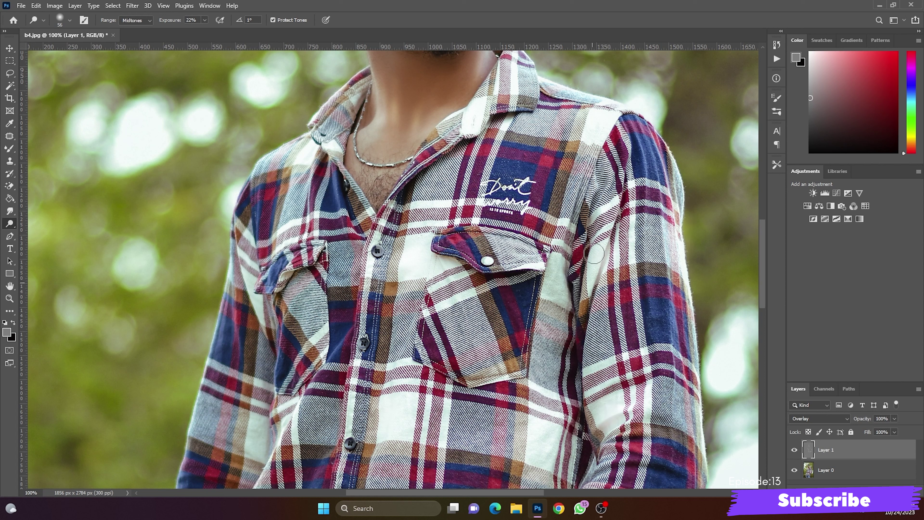
{"action": "scroll", "coordinate": [594, 262], "scroll_direction": "up", "scroll_amount": 2}
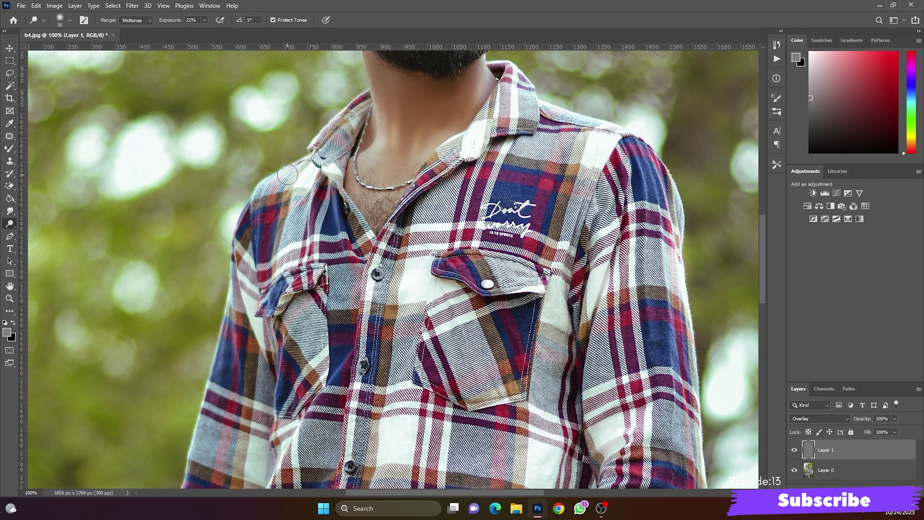
{"action": "scroll", "coordinate": [191, 468], "scroll_direction": "down", "scroll_amount": 5}
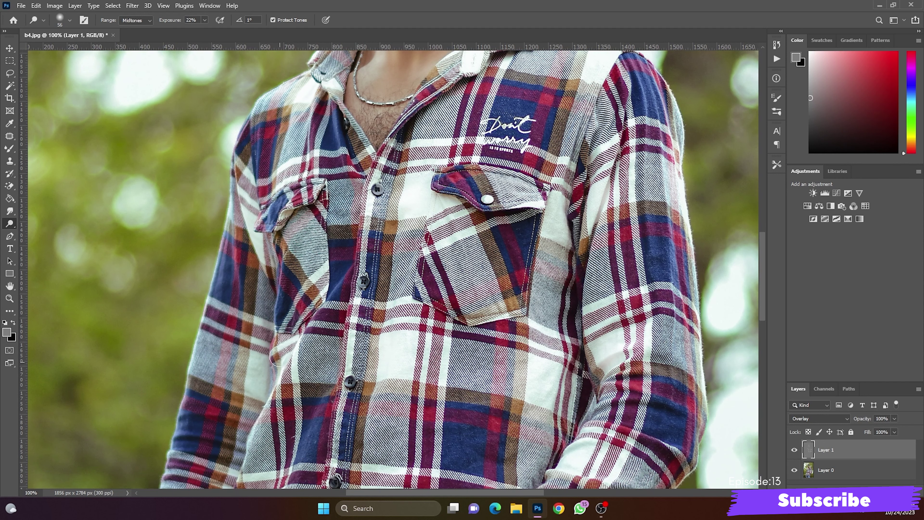
{"action": "left_click_drag", "start_coordinate": [258, 387], "coordinate": [287, 349]}
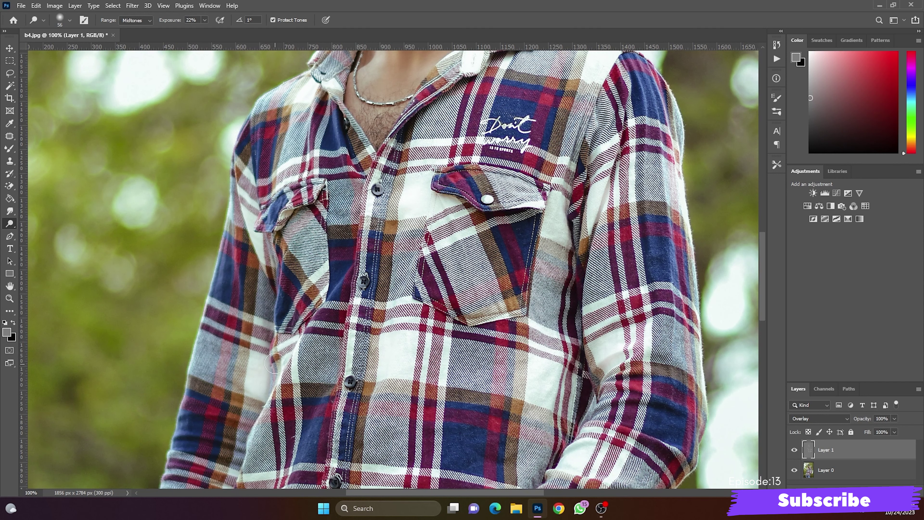
{"action": "scroll", "coordinate": [286, 349], "scroll_direction": "down", "scroll_amount": 15}
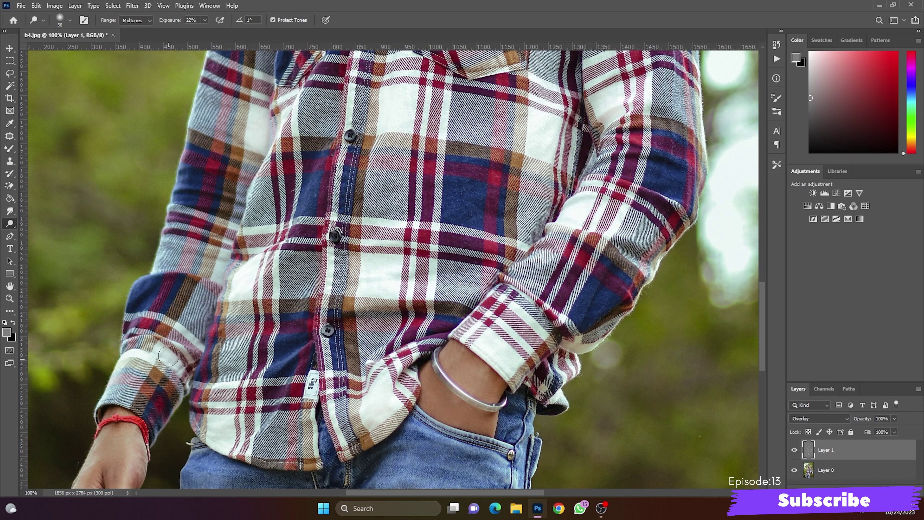
Lighten the left sleeve cuff, the ripped denim and a streak down the left leg.
{"action": "left_click_drag", "start_coordinate": [168, 355], "coordinate": [176, 359]}
{"action": "scroll", "coordinate": [421, 464], "scroll_direction": "down", "scroll_amount": 8}
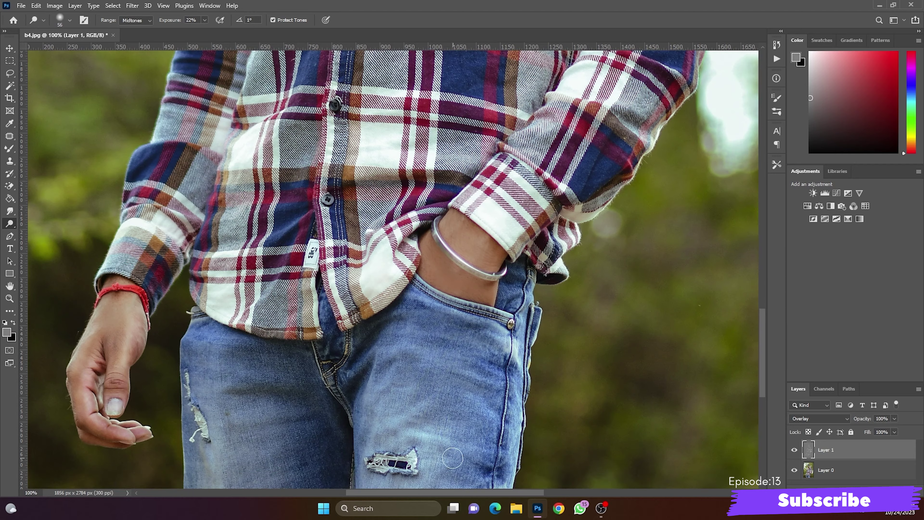
{"action": "scroll", "coordinate": [421, 464], "scroll_direction": "down", "scroll_amount": 3}
{"action": "left_click_drag", "start_coordinate": [427, 404], "coordinate": [412, 422]}
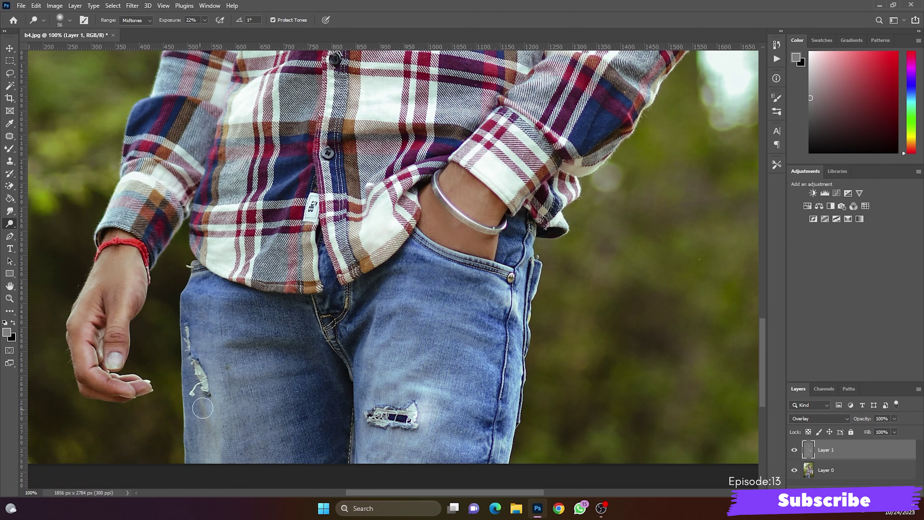
{"action": "mouse_move", "coordinate": [214, 408]}
{"action": "left_mouse_down"}
{"action": "mouse_move", "coordinate": [213, 447]}
{"action": "mouse_move", "coordinate": [201, 372]}
{"action": "left_mouse_up"}
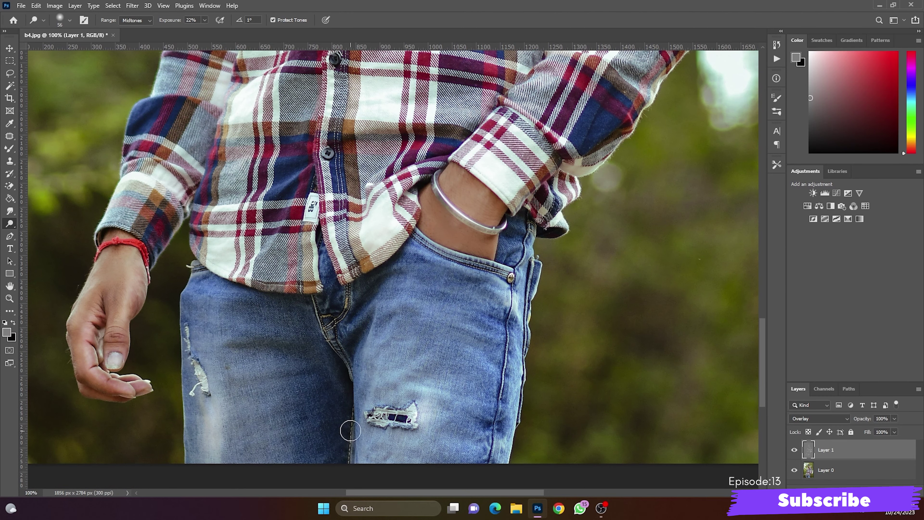
Dodge the top, right and left edges of the hair on Layer 1.
{"action": "scroll", "coordinate": [495, 438], "scroll_direction": "up", "scroll_amount": 15}
{"action": "key", "text": "ctrl+plus"}
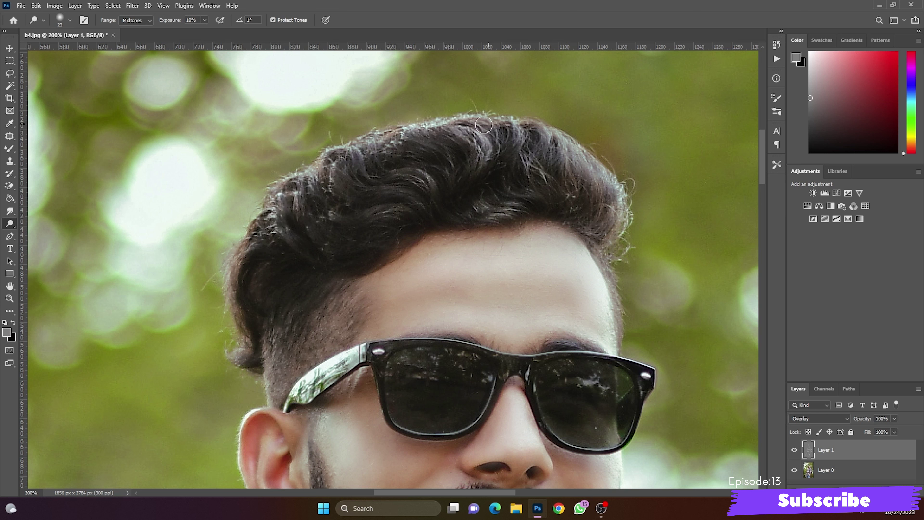
{"action": "mouse_move", "coordinate": [479, 174]}
{"action": "left_mouse_down"}
{"action": "mouse_move", "coordinate": [624, 215]}
{"action": "mouse_move", "coordinate": [619, 239]}
{"action": "left_mouse_up"}
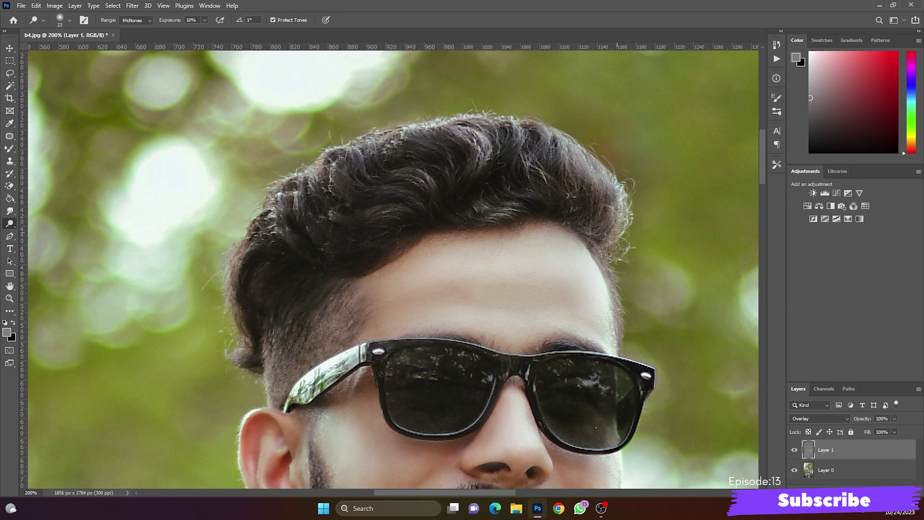
{"action": "mouse_move", "coordinate": [265, 228]}
{"action": "left_mouse_down"}
{"action": "mouse_move", "coordinate": [308, 175]}
{"action": "mouse_move", "coordinate": [243, 319]}
{"action": "mouse_move", "coordinate": [243, 275]}
{"action": "left_mouse_up"}
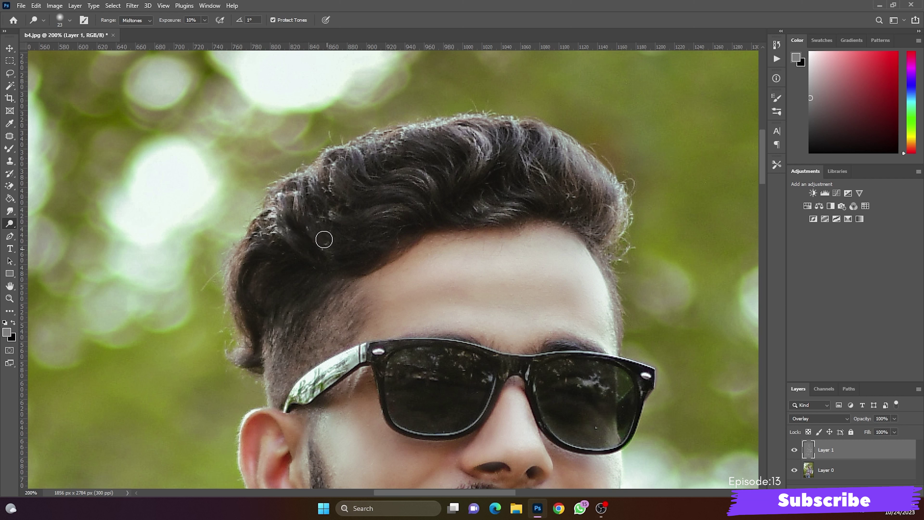
{"action": "mouse_move", "coordinate": [322, 240]}
{"action": "left_mouse_down"}
{"action": "mouse_move", "coordinate": [367, 217]}
{"action": "mouse_move", "coordinate": [407, 166]}
{"action": "mouse_move", "coordinate": [540, 165]}
{"action": "mouse_move", "coordinate": [509, 145]}
{"action": "mouse_move", "coordinate": [478, 160]}
{"action": "mouse_move", "coordinate": [517, 155]}
{"action": "left_mouse_up"}
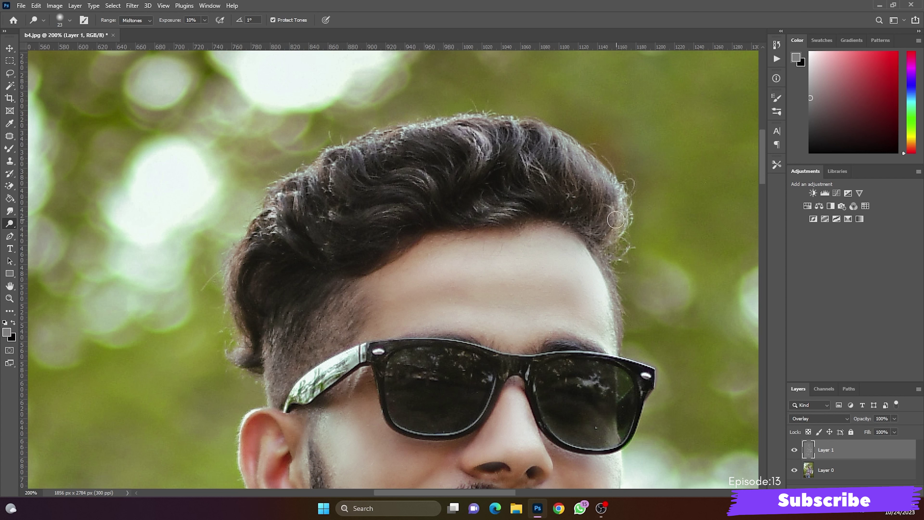
Lighten the ear with the dodge brush, then view the whole portrait.
{"action": "scroll", "coordinate": [595, 293], "scroll_direction": "down", "scroll_amount": 2}
{"action": "scroll", "coordinate": [536, 303], "scroll_direction": "down", "scroll_amount": 3}
{"action": "scroll", "coordinate": [391, 268], "scroll_direction": "down", "scroll_amount": 1}
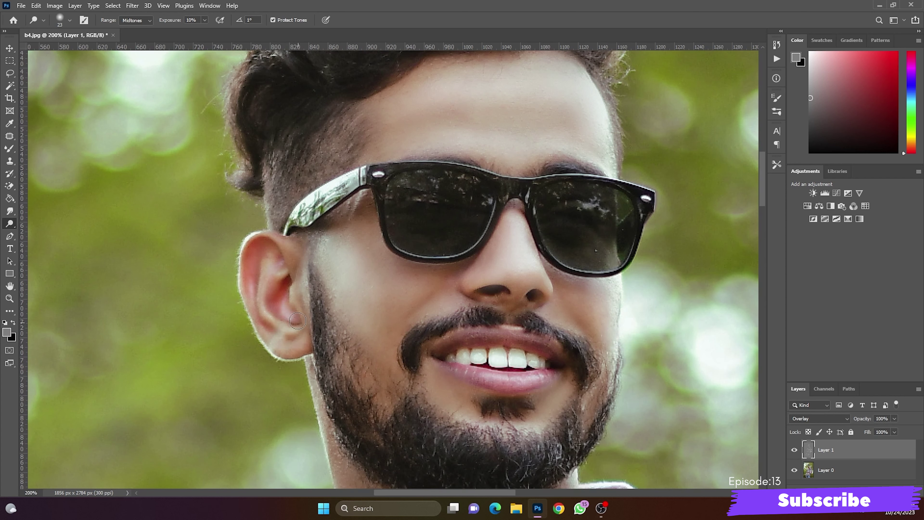
{"action": "mouse_move", "coordinate": [293, 313]}
{"action": "left_mouse_down"}
{"action": "mouse_move", "coordinate": [293, 322]}
{"action": "mouse_move", "coordinate": [278, 257]}
{"action": "mouse_move", "coordinate": [282, 343]}
{"action": "left_mouse_up"}
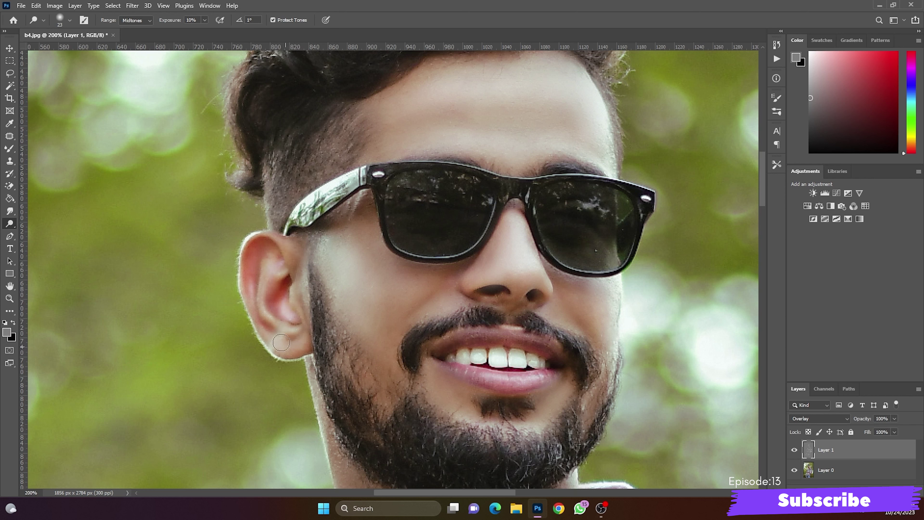
{"action": "scroll", "coordinate": [539, 405], "scroll_direction": "down", "scroll_amount": 2}
{"action": "key", "text": "ctrl+minus"}
{"action": "key", "text": "ctrl+minus"}
{"action": "key", "text": "ctrl+minus"}
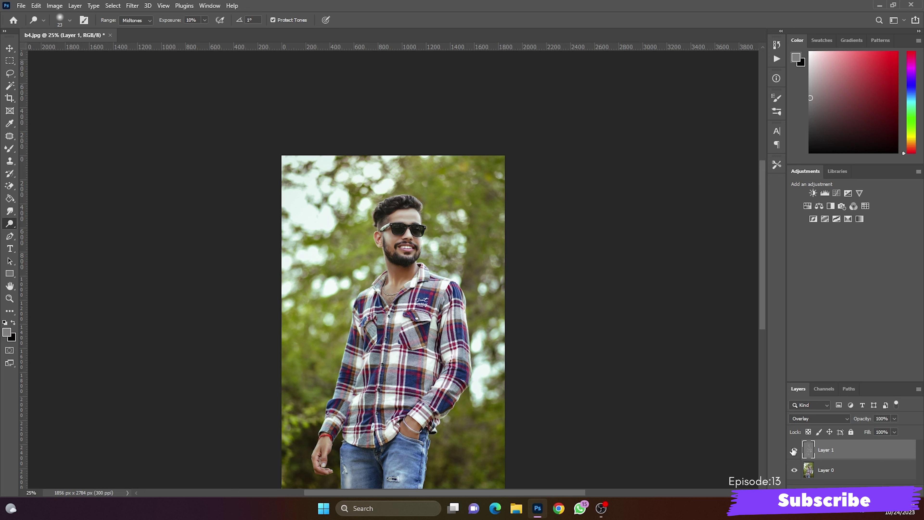
Toggle Layer 1's visibility to compare before and after, leave it visible, and switch to burning.
{"action": "left_click", "coordinate": [793, 451]}
{"action": "left_click", "coordinate": [794, 451]}
{"action": "left_click", "coordinate": [793, 451]}
{"action": "left_click", "coordinate": [794, 451]}
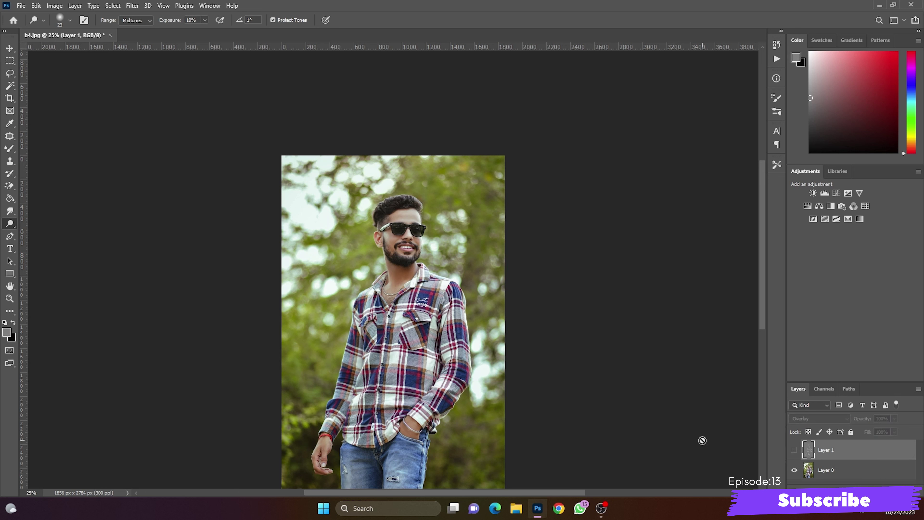
{"action": "left_click", "coordinate": [794, 450]}
{"action": "key", "text": "ctrl+plus"}
{"action": "key", "text": "ctrl+plus"}
{"action": "key", "text": "ctrl+plus"}
{"action": "left_click", "coordinate": [69, 20]}
Set the Burn tool's exposure to 5%.
{"action": "left_click", "coordinate": [207, 20]}
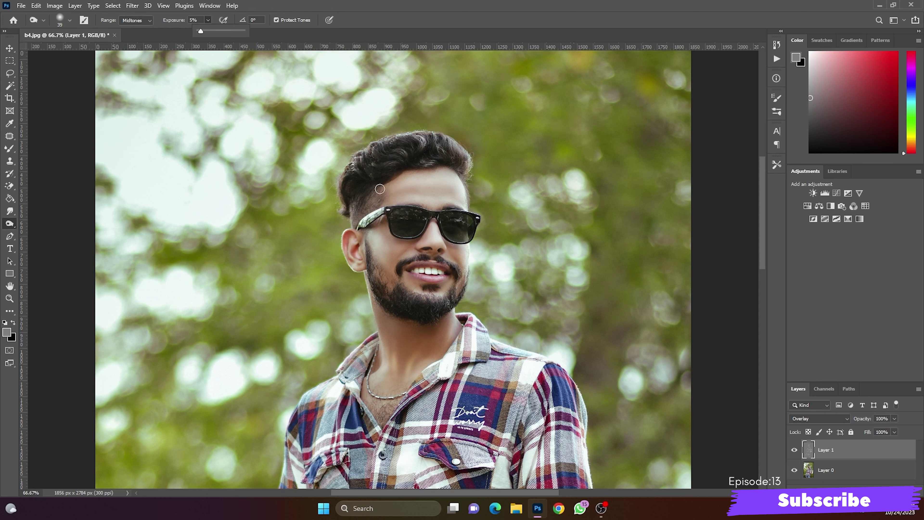
{"action": "left_click", "coordinate": [413, 189]}
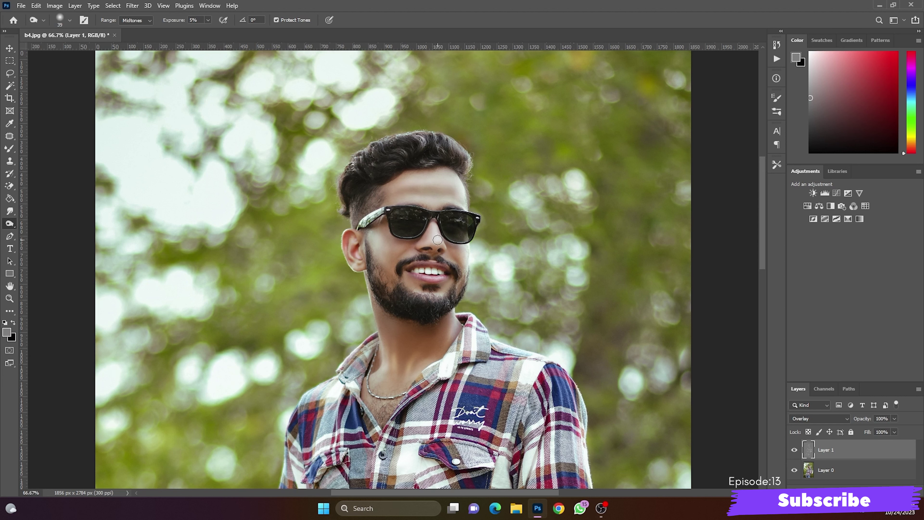
{"action": "key", "text": "ctrl+plus"}
{"action": "key", "text": "ctrl+plus"}
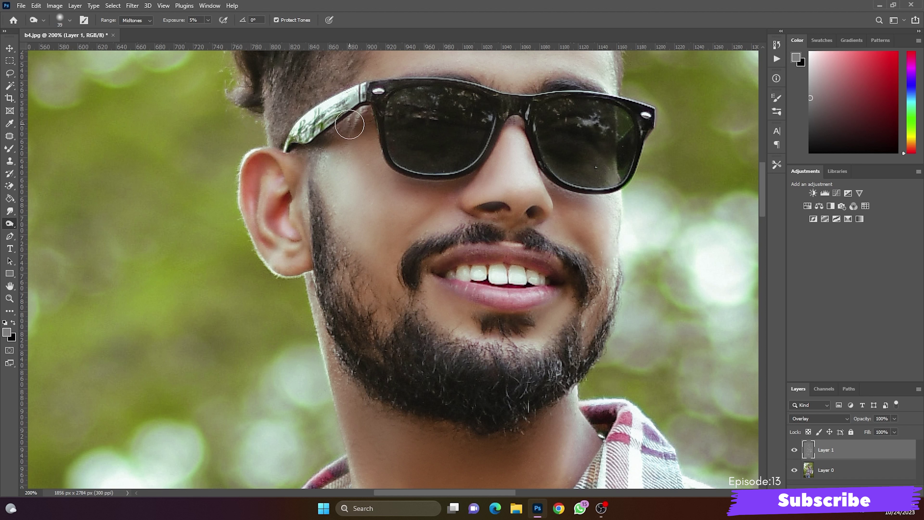
Resize the burn brush to 9 px, then to 23 px.
{"action": "left_click", "coordinate": [70, 20]}
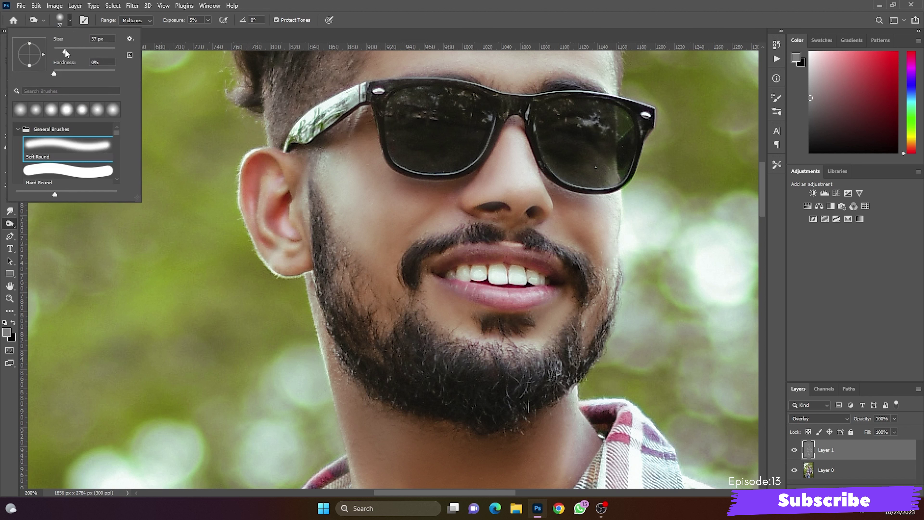
{"action": "left_click_drag", "start_coordinate": [66, 51], "coordinate": [57, 51]}
{"action": "left_click", "coordinate": [344, 130]}
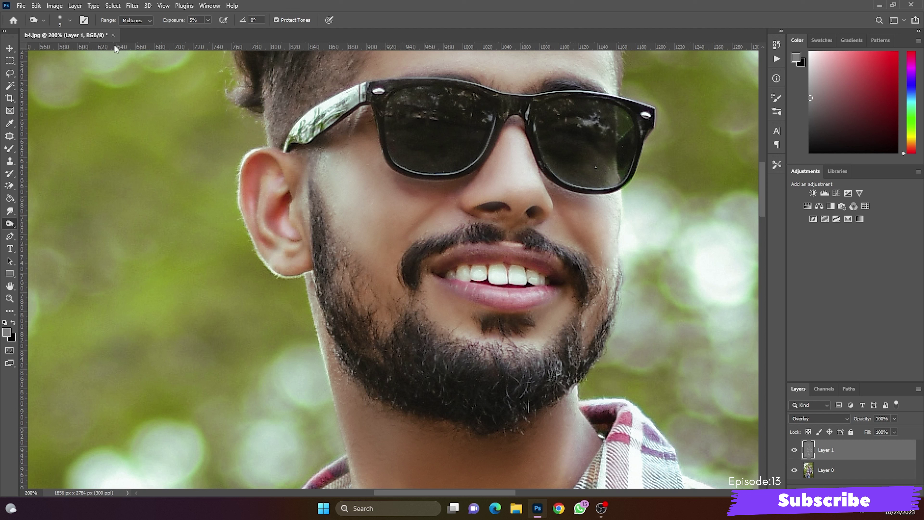
{"action": "left_click", "coordinate": [69, 22]}
{"action": "left_click_drag", "start_coordinate": [62, 50], "coordinate": [63, 51]}
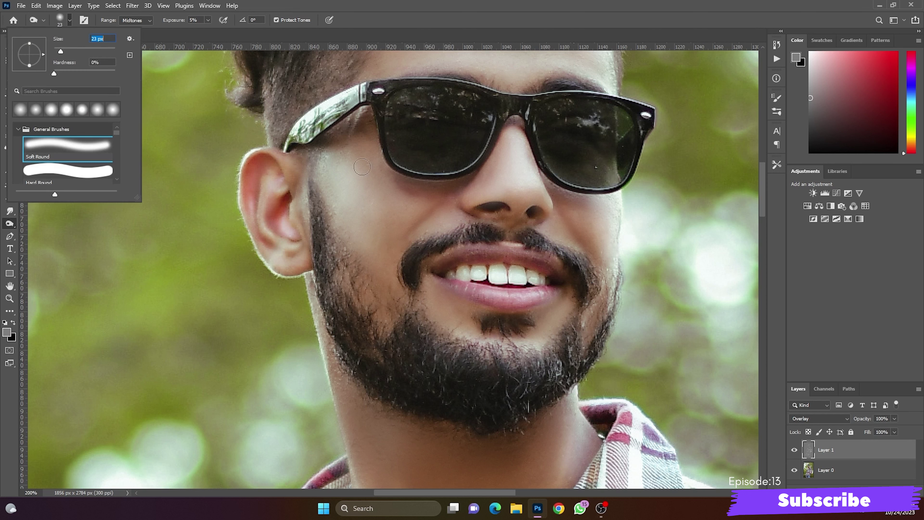
{"action": "left_click", "coordinate": [442, 204]}
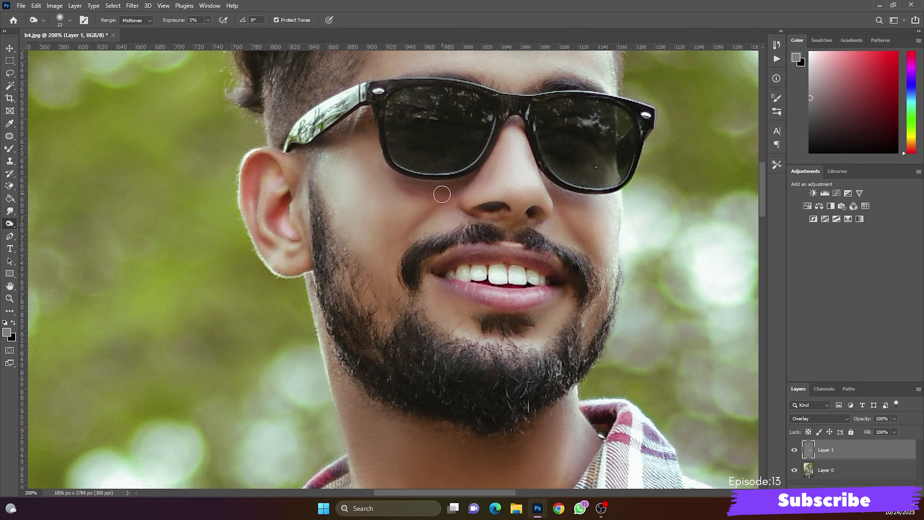
Burn shadows along the cheek, beard edge, neck and arm.
{"action": "left_click_drag", "start_coordinate": [582, 247], "coordinate": [604, 302]}
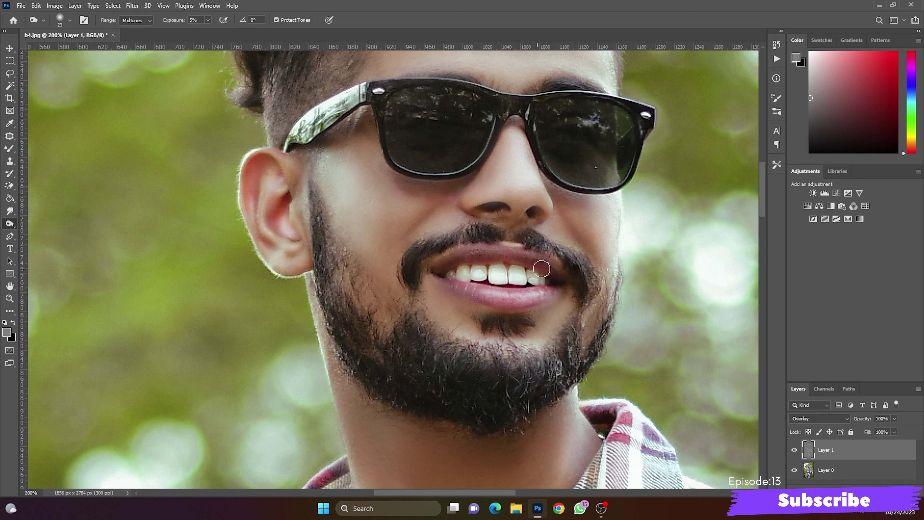
{"action": "scroll", "coordinate": [401, 211], "scroll_direction": "down", "scroll_amount": 3}
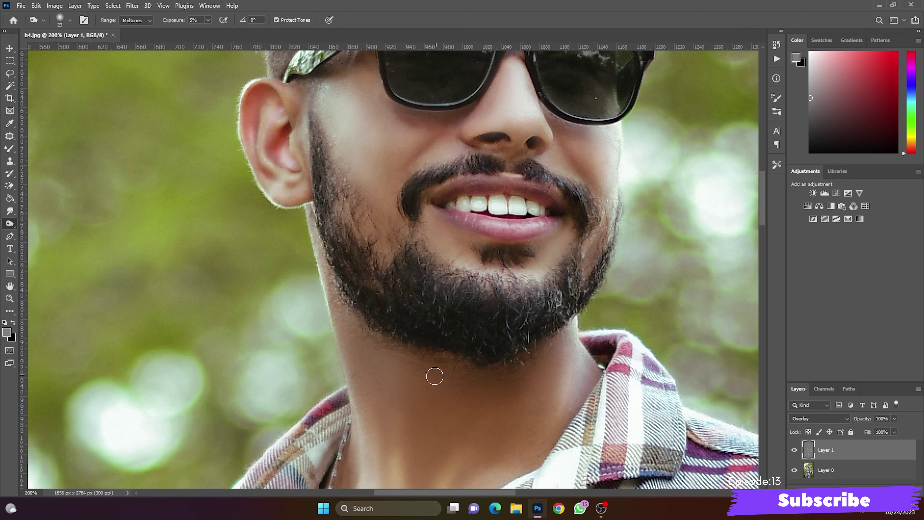
{"action": "scroll", "coordinate": [400, 342], "scroll_direction": "down", "scroll_amount": 3}
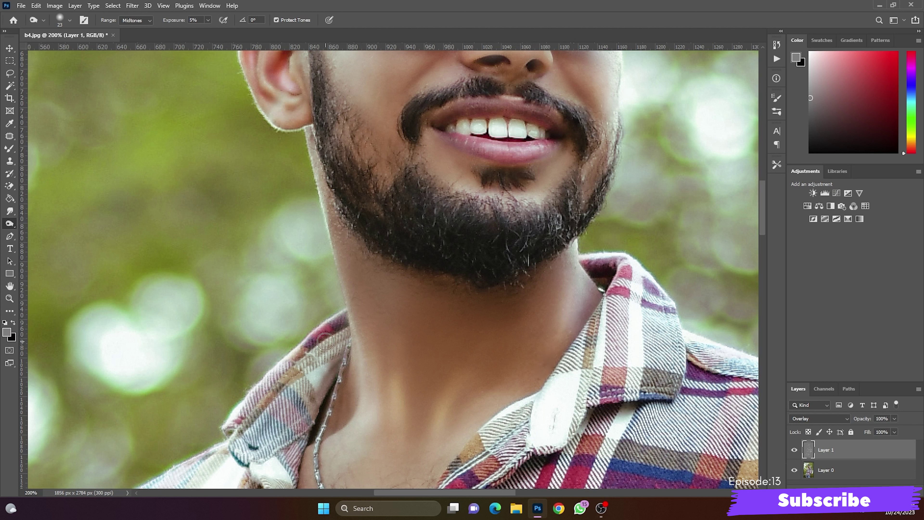
{"action": "scroll", "coordinate": [357, 320], "scroll_direction": "down", "scroll_amount": 3}
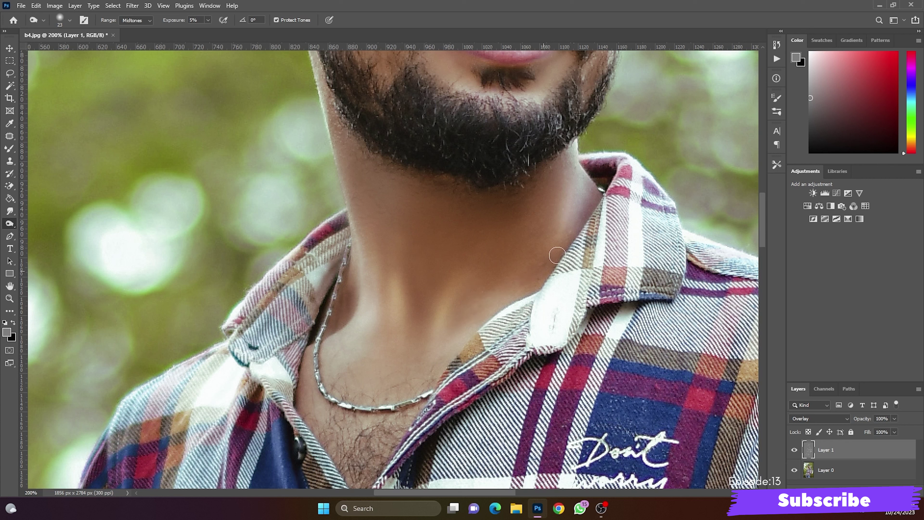
{"action": "scroll", "coordinate": [493, 199], "scroll_direction": "down", "scroll_amount": 15}
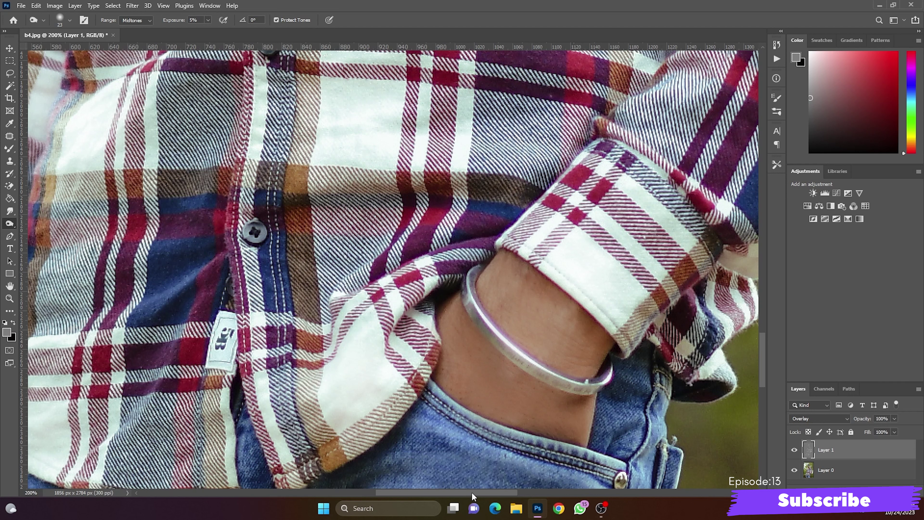
{"action": "left_click_drag", "start_coordinate": [471, 491], "coordinate": [368, 494]}
{"action": "scroll", "coordinate": [310, 365], "scroll_direction": "down", "scroll_amount": 2}
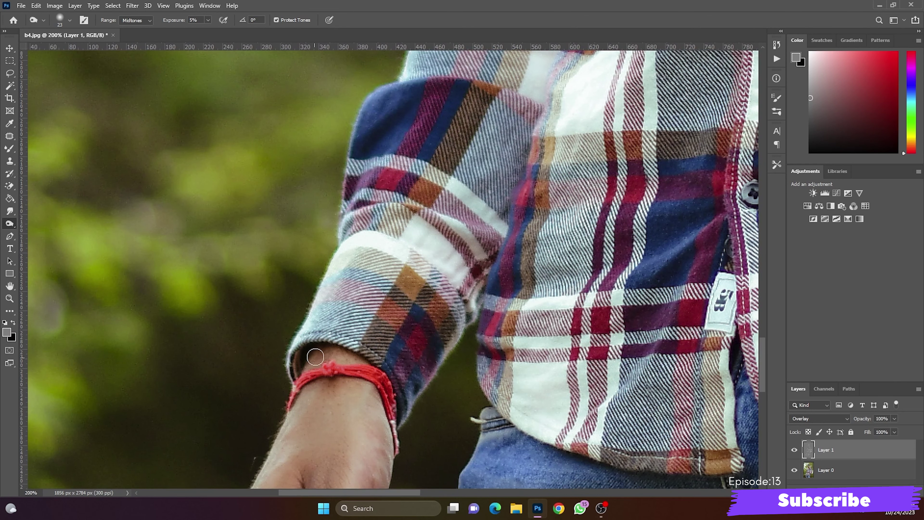
{"action": "scroll", "coordinate": [429, 451], "scroll_direction": "down", "scroll_amount": 1}
{"action": "scroll", "coordinate": [326, 407], "scroll_direction": "down", "scroll_amount": 2}
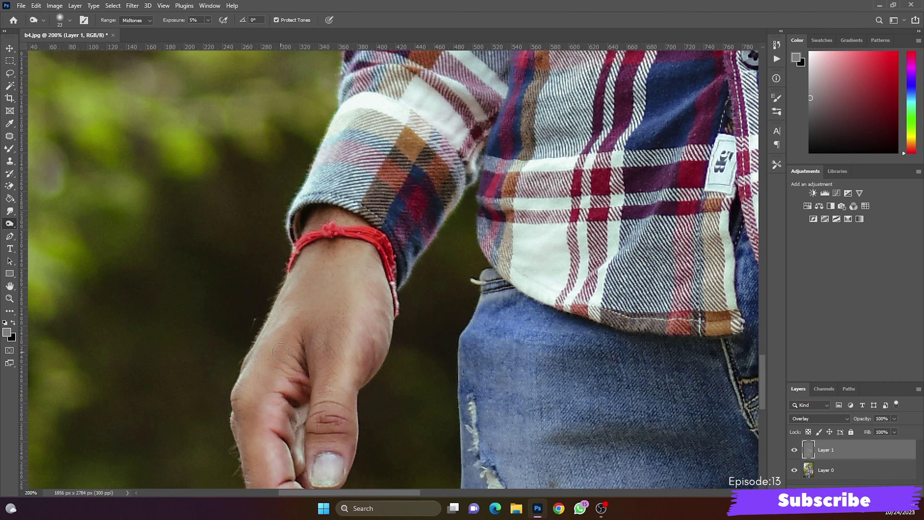
{"action": "key", "text": "ctrl+0"}
At 200% zoom, burn the mustache corner to corner and the right sunglass lens.
{"action": "key", "text": "ctrl+1"}
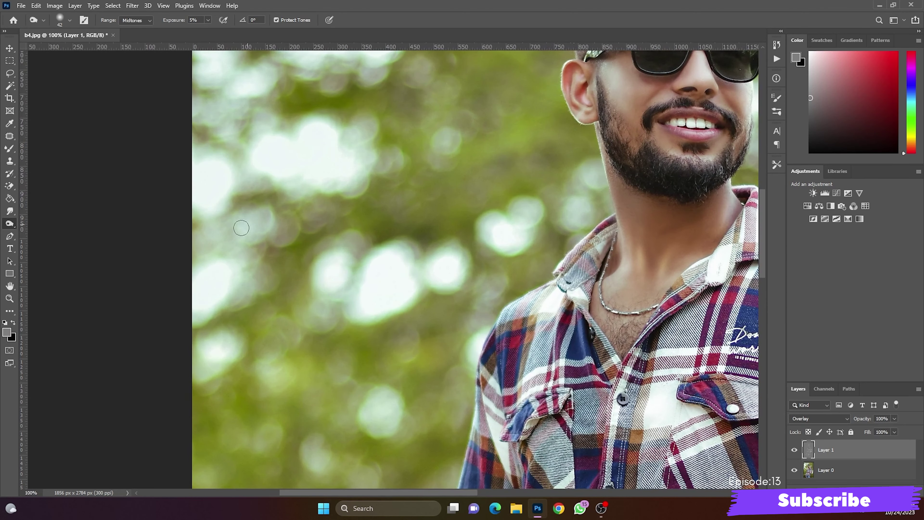
{"action": "scroll", "coordinate": [498, 489], "scroll_direction": "right", "scroll_amount": 10}
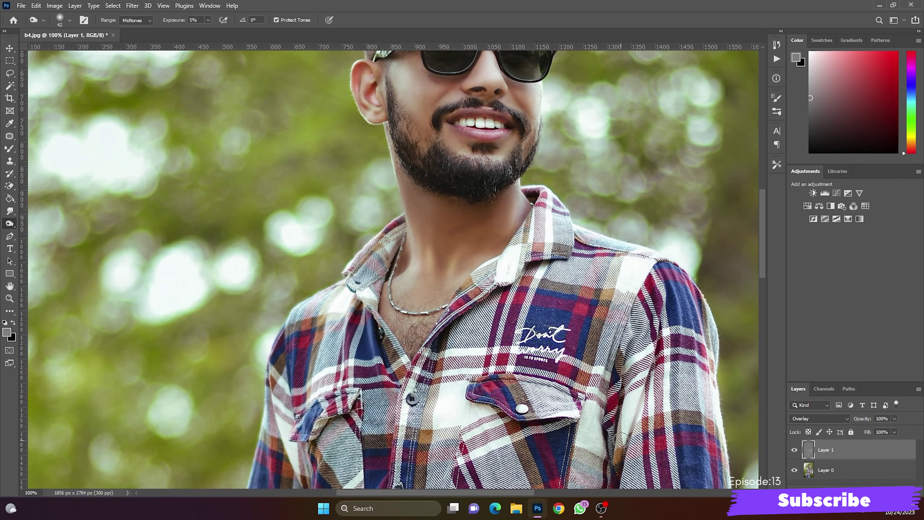
{"action": "key", "text": "ctrl+plus"}
{"action": "scroll", "coordinate": [396, 269], "scroll_direction": "up", "scroll_amount": 5}
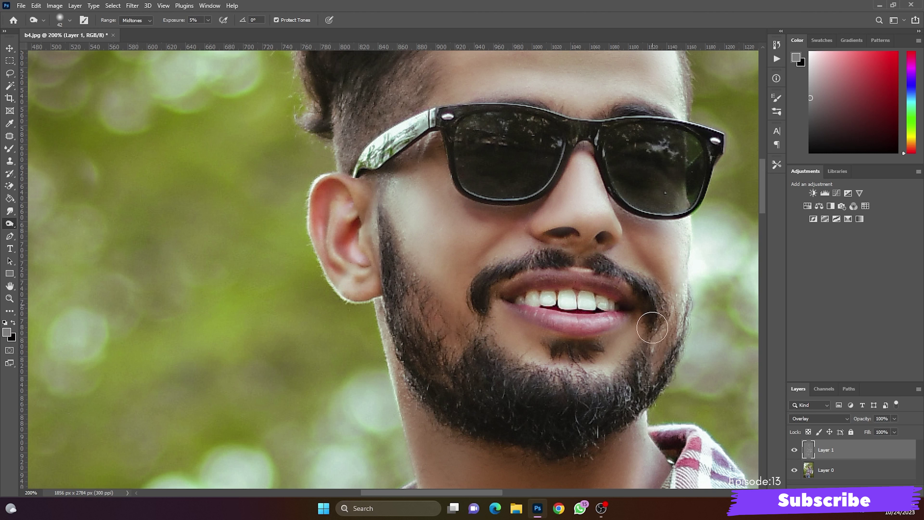
{"action": "mouse_move", "coordinate": [652, 327]}
{"action": "left_mouse_down"}
{"action": "mouse_move", "coordinate": [497, 274]}
{"action": "mouse_move", "coordinate": [485, 304]}
{"action": "left_mouse_up"}
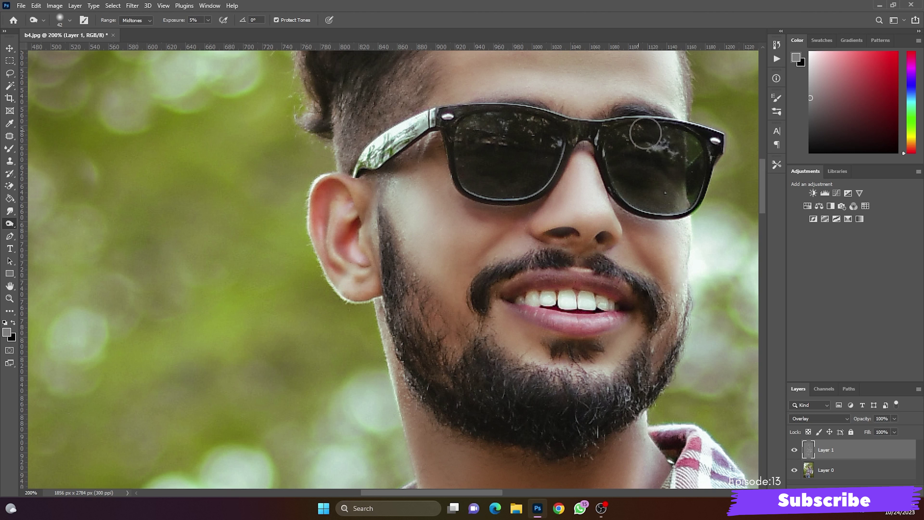
{"action": "mouse_move", "coordinate": [646, 132]}
{"action": "left_mouse_down"}
{"action": "mouse_move", "coordinate": [670, 155]}
{"action": "mouse_move", "coordinate": [654, 132]}
{"action": "mouse_move", "coordinate": [617, 189]}
{"action": "mouse_move", "coordinate": [680, 189]}
{"action": "mouse_move", "coordinate": [664, 190]}
{"action": "mouse_move", "coordinate": [656, 145]}
{"action": "mouse_move", "coordinate": [451, 122]}
{"action": "mouse_move", "coordinate": [514, 127]}
{"action": "mouse_move", "coordinate": [505, 165]}
{"action": "left_mouse_up"}
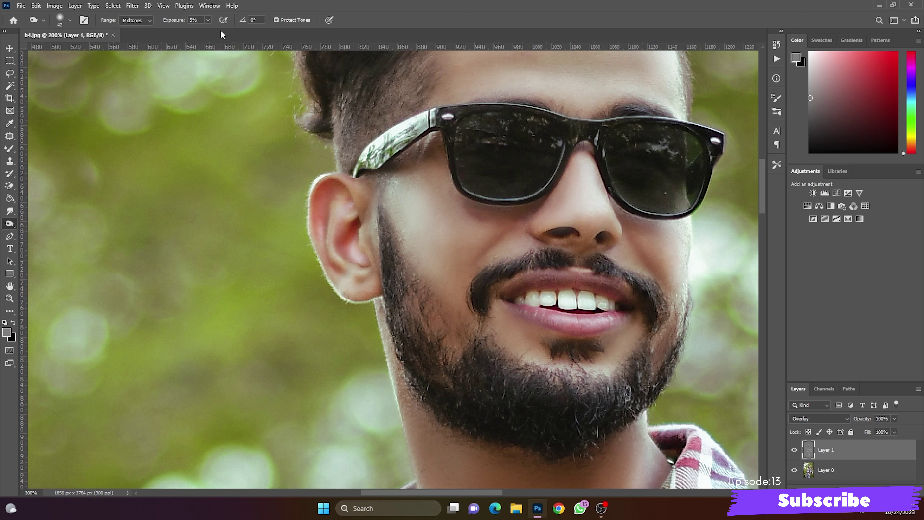
Raise burn exposure to 17% and darken both sunglass lenses.
{"action": "left_click_drag", "start_coordinate": [205, 20], "coordinate": [215, 33]}
{"action": "mouse_move", "coordinate": [525, 129]}
{"action": "left_mouse_down"}
{"action": "mouse_move", "coordinate": [466, 164]}
{"action": "mouse_move", "coordinate": [508, 173]}
{"action": "mouse_move", "coordinate": [513, 186]}
{"action": "left_mouse_up"}
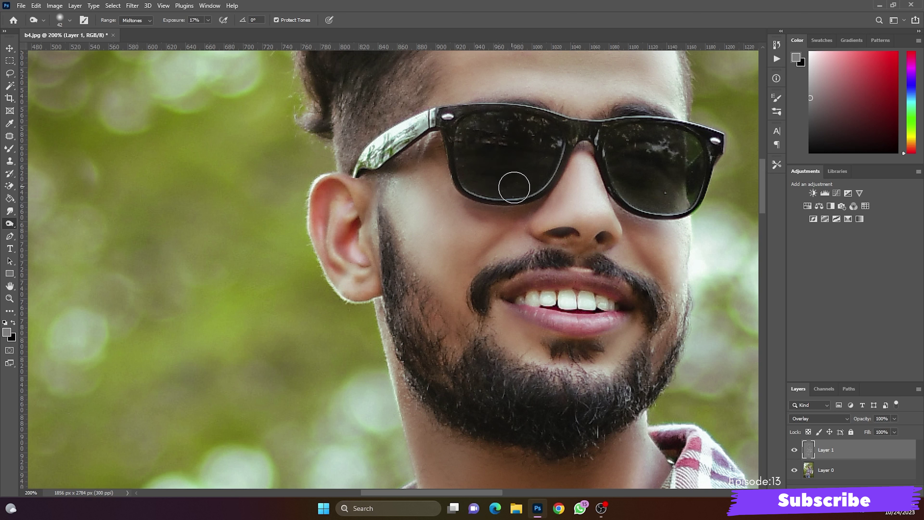
{"action": "mouse_move", "coordinate": [631, 164]}
{"action": "left_mouse_down"}
{"action": "mouse_move", "coordinate": [659, 169]}
{"action": "mouse_move", "coordinate": [656, 136]}
{"action": "mouse_move", "coordinate": [654, 188]}
{"action": "left_mouse_up"}
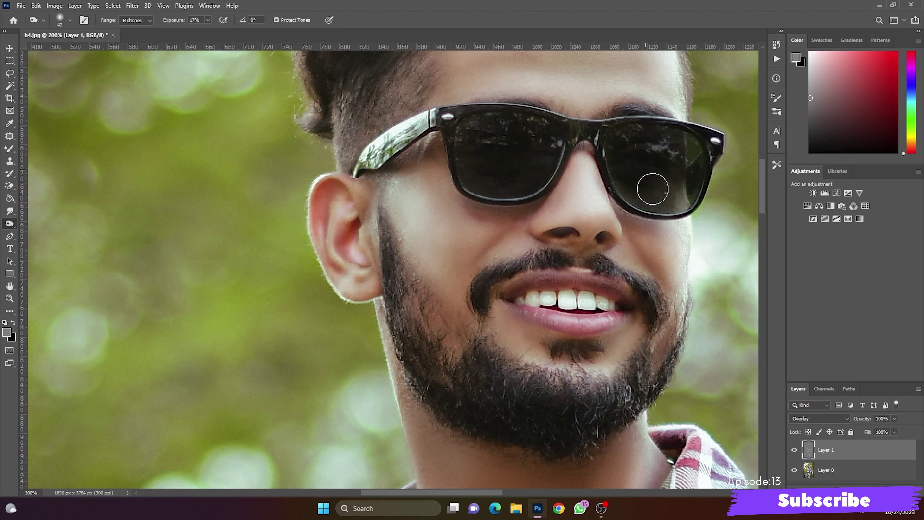
Burn the hair strands down to the hairline and the upper-right hair.
{"action": "scroll", "coordinate": [706, 133], "scroll_direction": "up", "scroll_amount": 1}
{"action": "scroll", "coordinate": [706, 134], "scroll_direction": "up", "scroll_amount": 2}
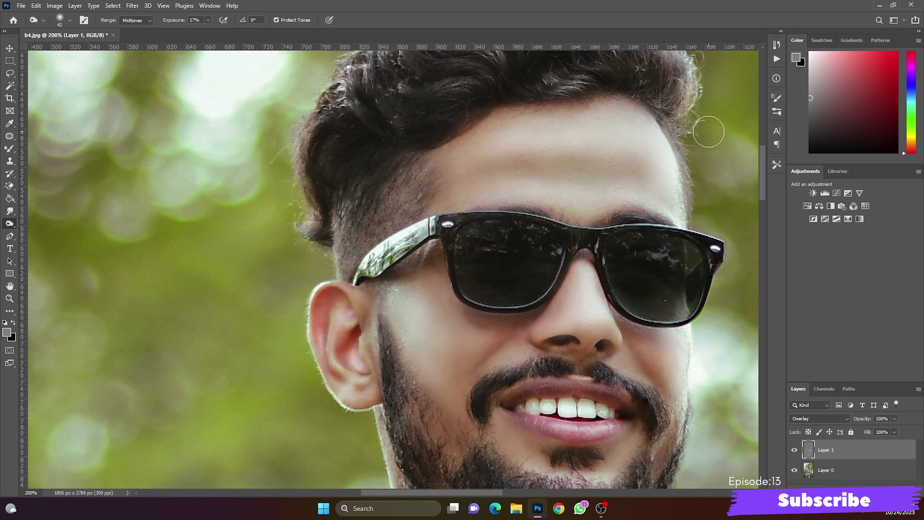
{"action": "scroll", "coordinate": [705, 132], "scroll_direction": "up", "scroll_amount": 3}
{"action": "scroll", "coordinate": [706, 133], "scroll_direction": "up", "scroll_amount": 1}
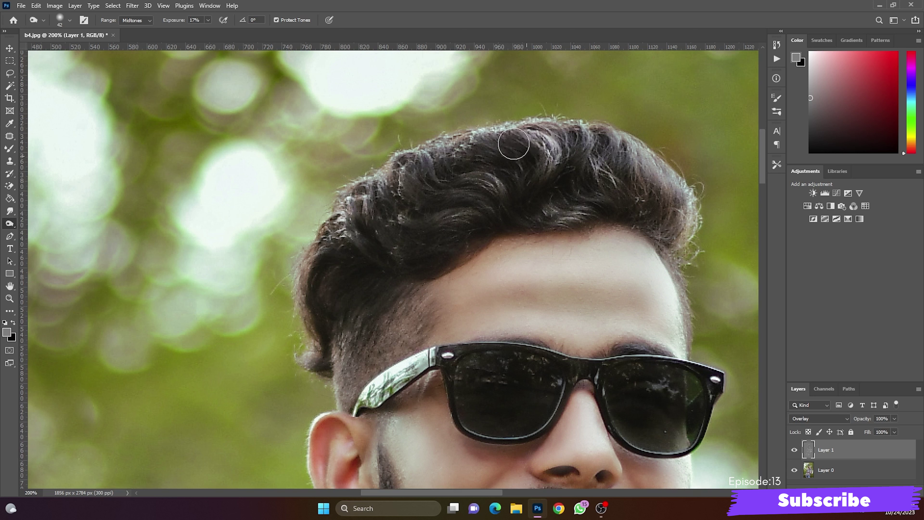
{"action": "mouse_move", "coordinate": [509, 160]}
{"action": "left_mouse_down"}
{"action": "mouse_move", "coordinate": [521, 164]}
{"action": "mouse_move", "coordinate": [499, 191]}
{"action": "mouse_move", "coordinate": [521, 217]}
{"action": "mouse_move", "coordinate": [494, 234]}
{"action": "mouse_move", "coordinate": [412, 258]}
{"action": "mouse_move", "coordinate": [373, 240]}
{"action": "mouse_move", "coordinate": [328, 262]}
{"action": "mouse_move", "coordinate": [314, 321]}
{"action": "mouse_move", "coordinate": [339, 325]}
{"action": "left_mouse_up"}
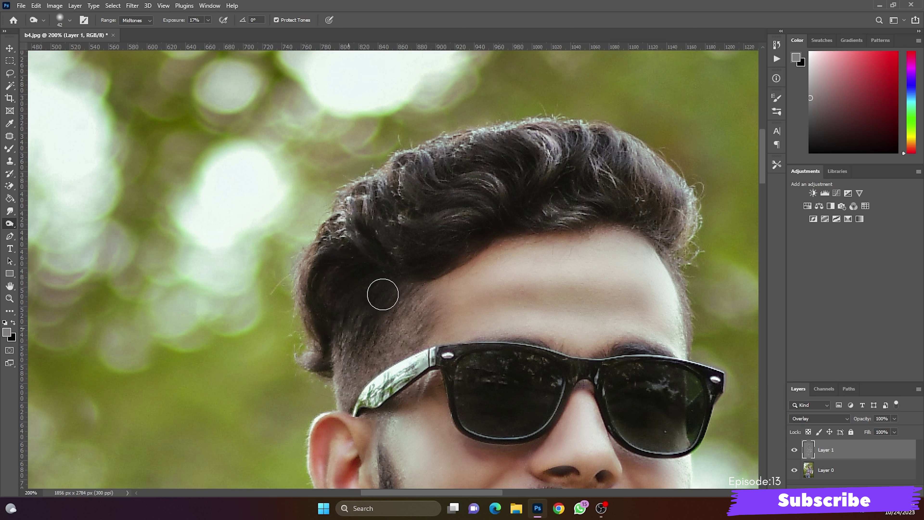
{"action": "mouse_move", "coordinate": [664, 165]}
{"action": "left_mouse_down"}
{"action": "mouse_move", "coordinate": [648, 202]}
{"action": "mouse_move", "coordinate": [623, 153]}
{"action": "mouse_move", "coordinate": [582, 179]}
{"action": "mouse_move", "coordinate": [611, 214]}
{"action": "mouse_move", "coordinate": [641, 216]}
{"action": "mouse_move", "coordinate": [528, 222]}
{"action": "mouse_move", "coordinate": [484, 247]}
{"action": "mouse_move", "coordinate": [506, 233]}
{"action": "mouse_move", "coordinate": [635, 215]}
{"action": "mouse_move", "coordinate": [669, 265]}
{"action": "mouse_move", "coordinate": [670, 254]}
{"action": "mouse_move", "coordinate": [639, 247]}
{"action": "mouse_move", "coordinate": [464, 264]}
{"action": "mouse_move", "coordinate": [422, 281]}
{"action": "left_mouse_up"}
Darken the shirt collar along its edge and the right collar tip.
{"action": "scroll", "coordinate": [515, 192], "scroll_direction": "down", "scroll_amount": 3}
{"action": "scroll", "coordinate": [532, 140], "scroll_direction": "down", "scroll_amount": 1}
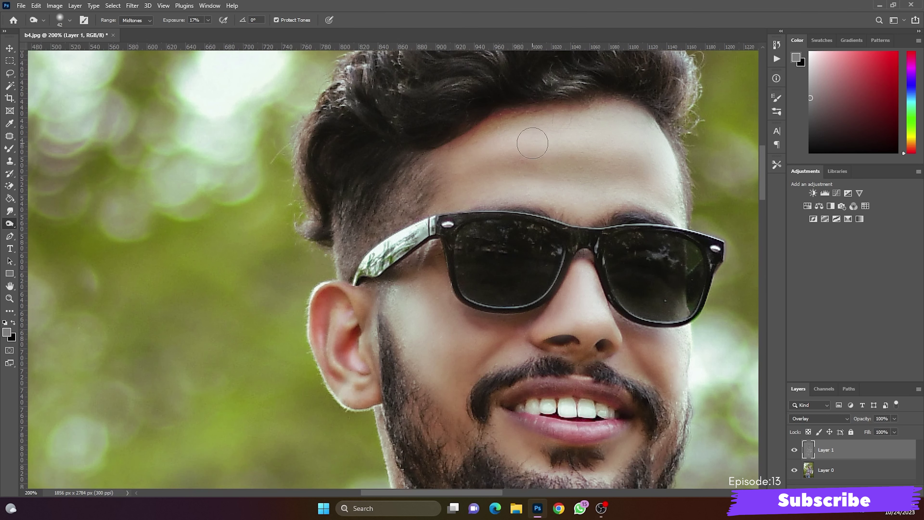
{"action": "scroll", "coordinate": [532, 140], "scroll_direction": "down", "scroll_amount": 2}
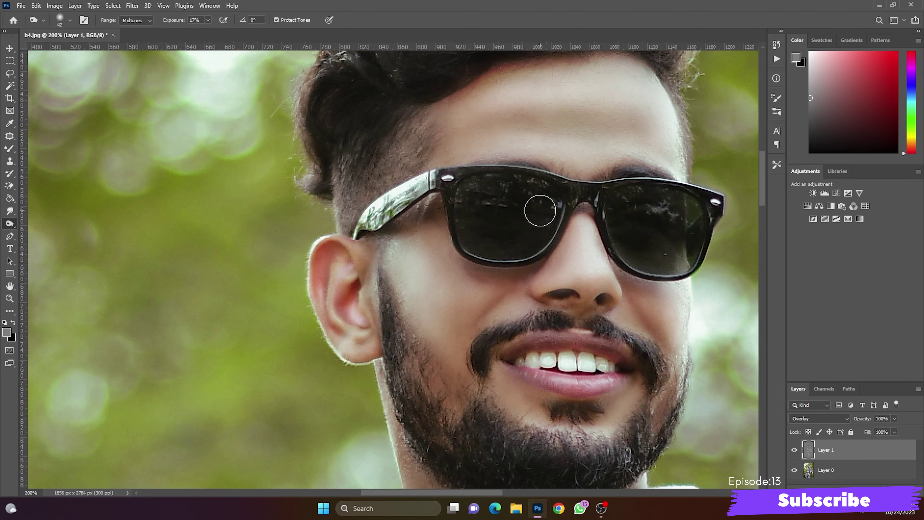
{"action": "scroll", "coordinate": [370, 279], "scroll_direction": "down", "scroll_amount": 2}
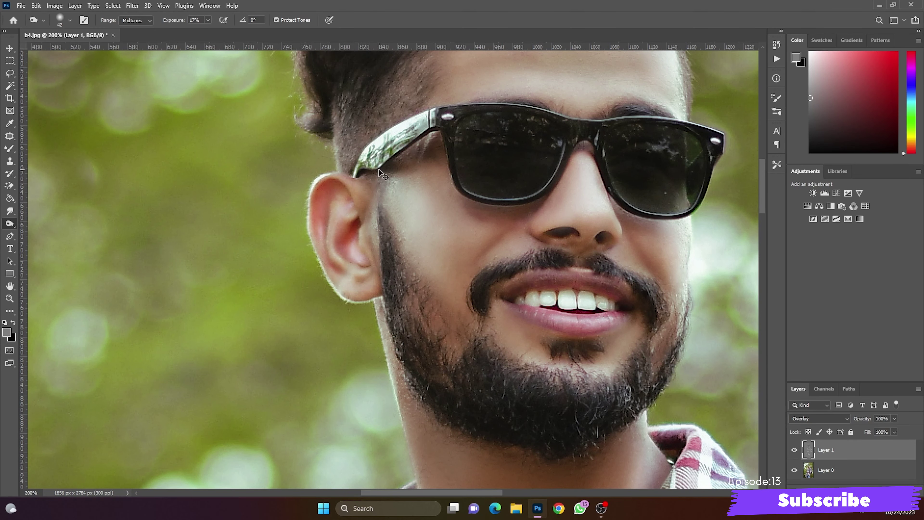
{"action": "scroll", "coordinate": [478, 392], "scroll_direction": "down", "scroll_amount": 4}
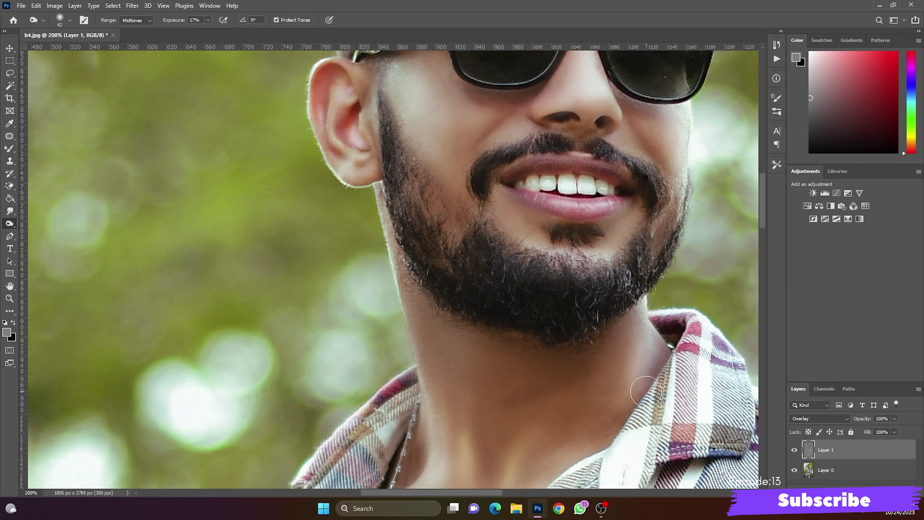
{"action": "scroll", "coordinate": [458, 372], "scroll_direction": "down", "scroll_amount": 2}
{"action": "scroll", "coordinate": [439, 355], "scroll_direction": "down", "scroll_amount": 1}
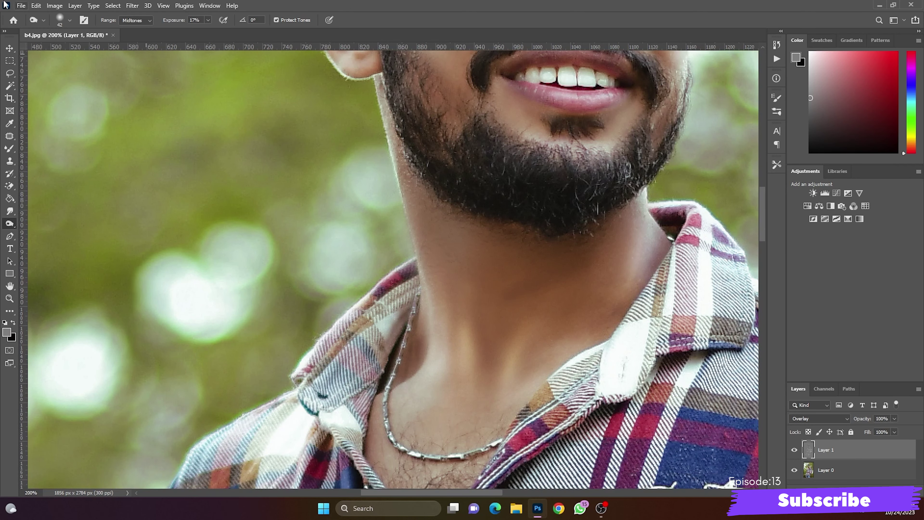
{"action": "left_click", "coordinate": [207, 20]}
{"action": "scroll", "coordinate": [346, 283], "scroll_direction": "down", "scroll_amount": 1}
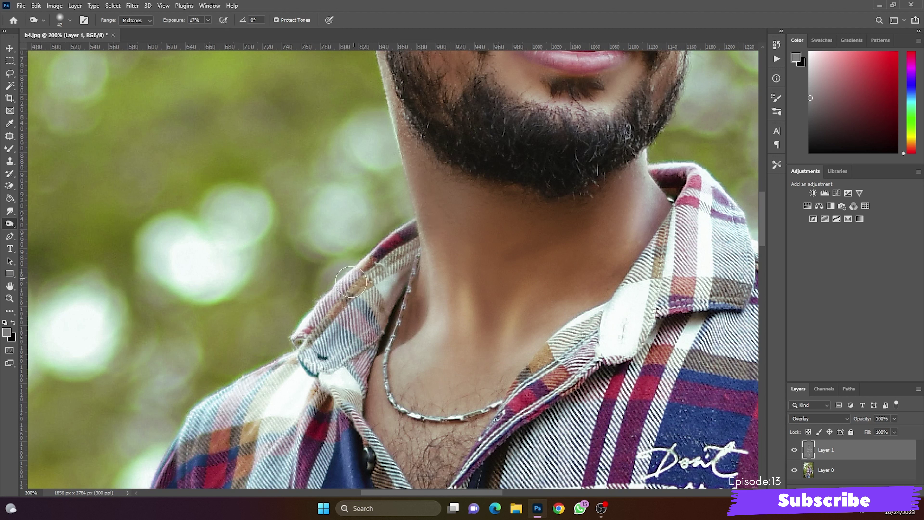
{"action": "mouse_move", "coordinate": [393, 240]}
{"action": "left_mouse_down"}
{"action": "mouse_move", "coordinate": [390, 279]}
{"action": "mouse_move", "coordinate": [340, 359]}
{"action": "left_mouse_up"}
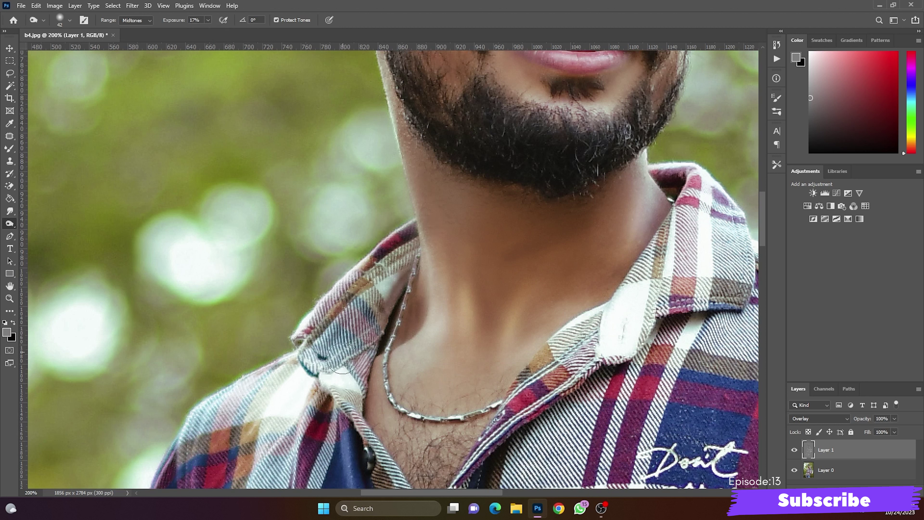
{"action": "mouse_move", "coordinate": [687, 199]}
{"action": "left_mouse_down"}
{"action": "mouse_move", "coordinate": [719, 267]}
{"action": "mouse_move", "coordinate": [658, 299]}
{"action": "mouse_move", "coordinate": [621, 446]}
{"action": "left_mouse_up"}
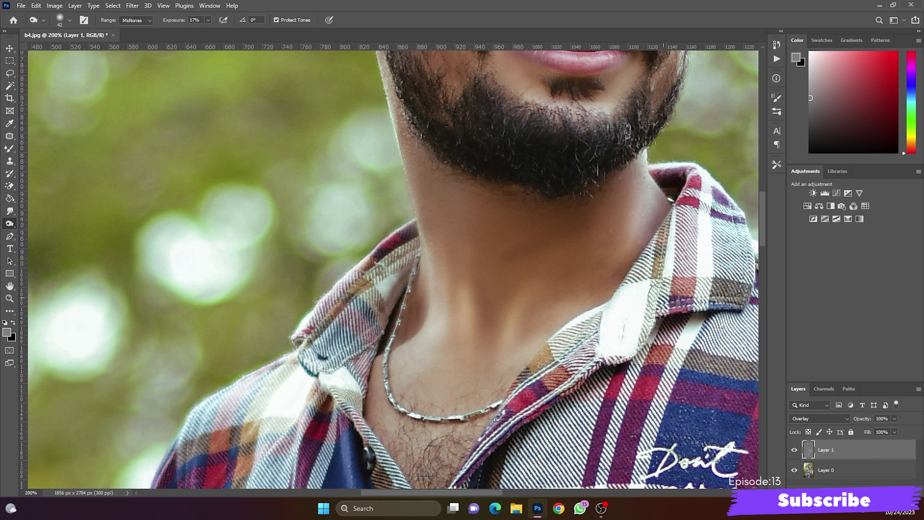
{"action": "scroll", "coordinate": [621, 446], "scroll_direction": "down", "scroll_amount": 3}
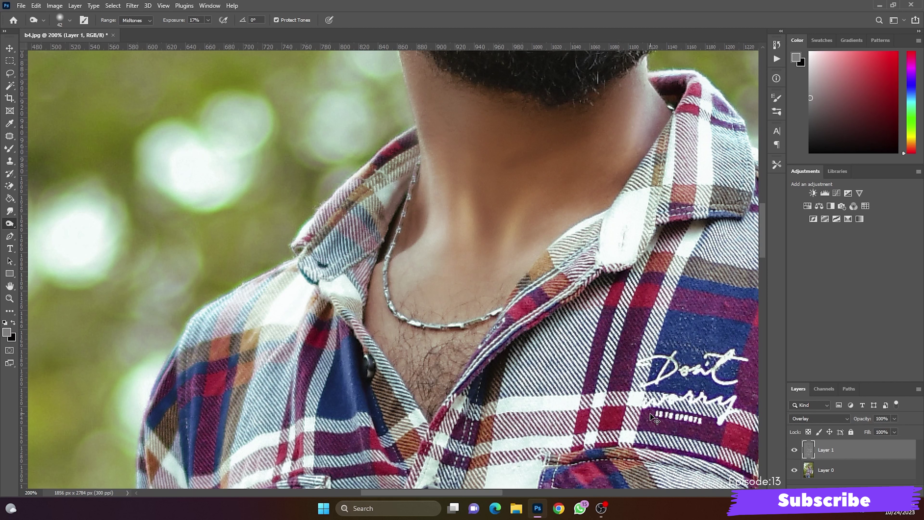
{"action": "key", "text": "ctrl+minus"}
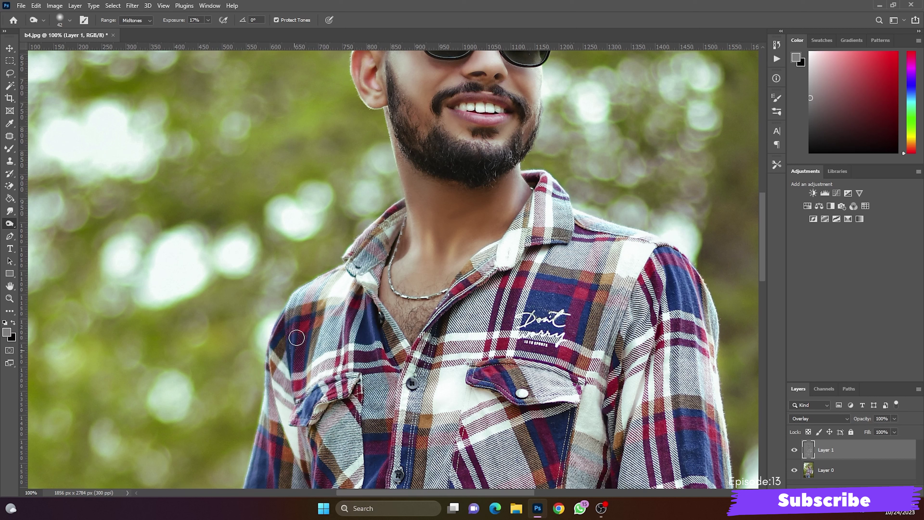
Burn the shirt front, button placket and pocket flap slightly darker on Layer 1.
{"action": "mouse_move", "coordinate": [297, 338]}
{"action": "left_mouse_down"}
{"action": "mouse_move", "coordinate": [338, 401]}
{"action": "mouse_move", "coordinate": [354, 400]}
{"action": "mouse_move", "coordinate": [372, 450]}
{"action": "left_mouse_up"}
{"action": "left_click_drag", "start_coordinate": [373, 400], "coordinate": [396, 460]}
{"action": "left_click_drag", "start_coordinate": [413, 414], "coordinate": [422, 484]}
{"action": "left_click_drag", "start_coordinate": [470, 364], "coordinate": [538, 404]}
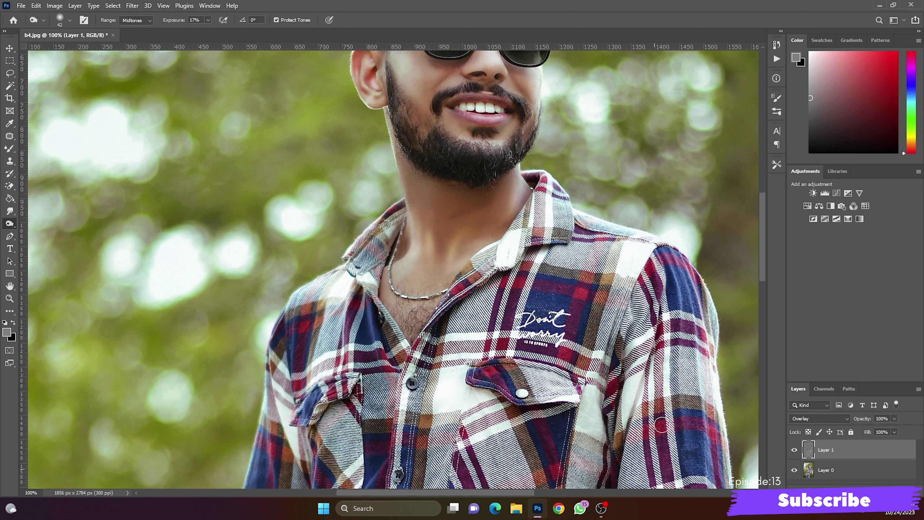
Shade the left sleeve edge and the upper sleeve and shoulder with burn strokes.
{"action": "left_click", "coordinate": [69, 20]}
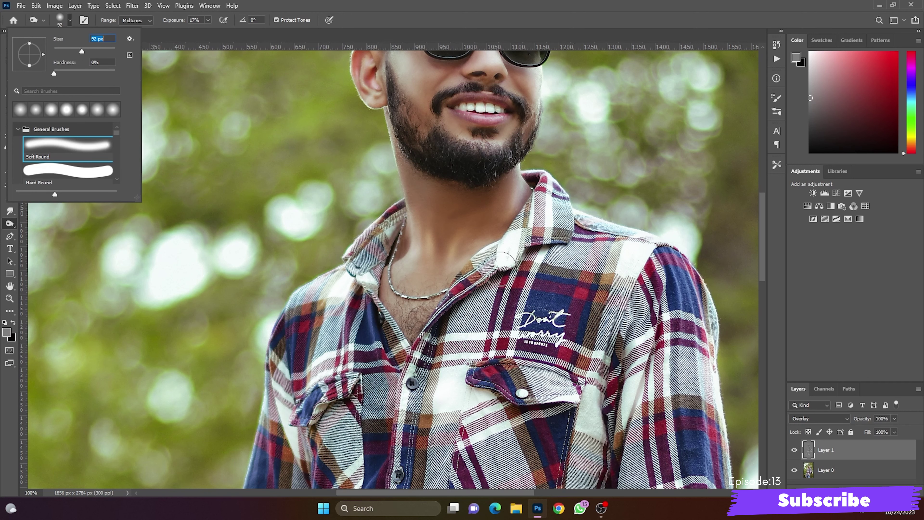
{"action": "key", "text": "Return"}
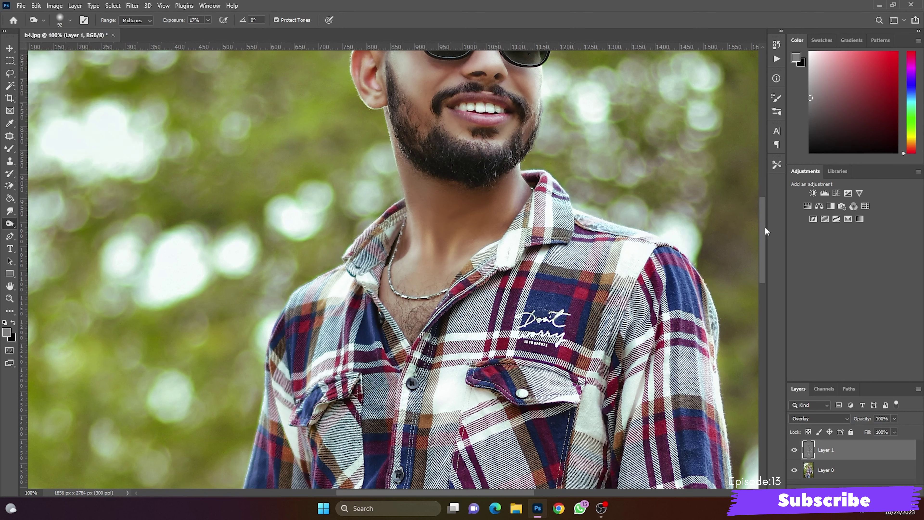
{"action": "scroll", "coordinate": [750, 222], "scroll_direction": "down", "scroll_amount": 5}
{"action": "scroll", "coordinate": [678, 168], "scroll_direction": "down", "scroll_amount": 5}
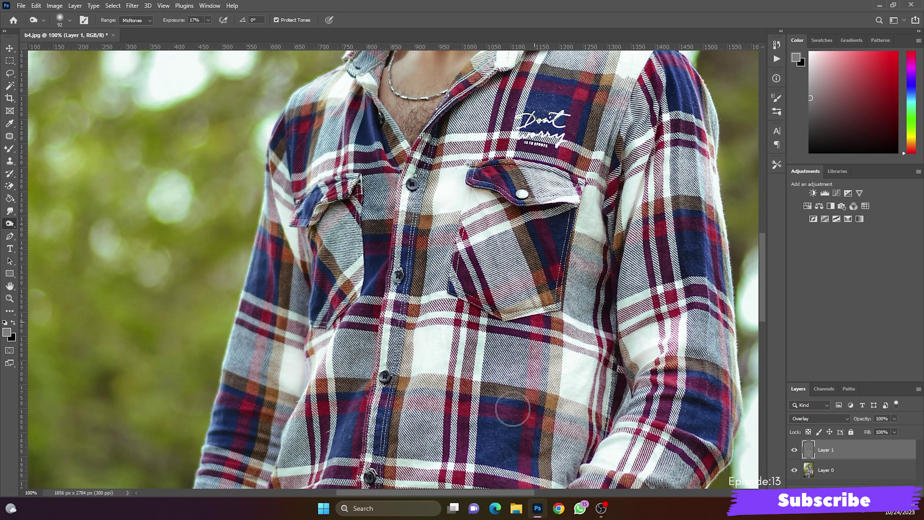
{"action": "scroll", "coordinate": [529, 342], "scroll_direction": "down", "scroll_amount": 8}
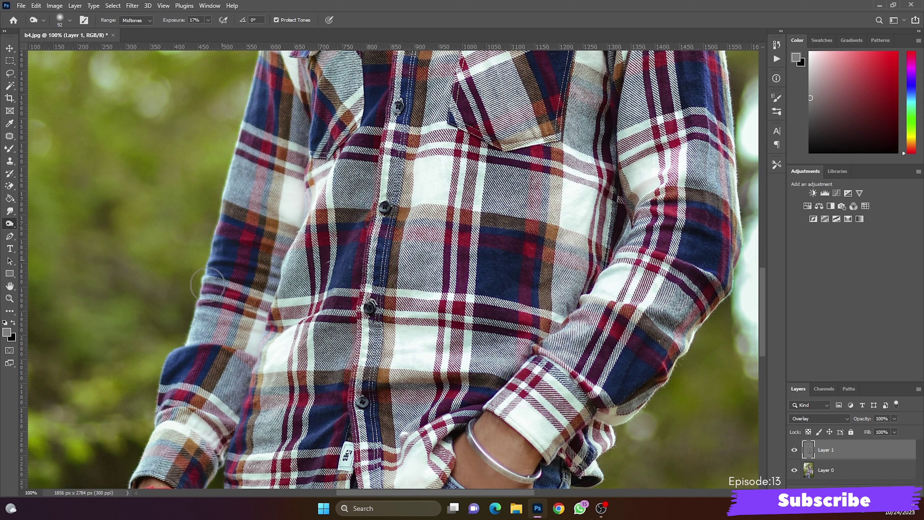
{"action": "left_click_drag", "start_coordinate": [208, 285], "coordinate": [177, 407]}
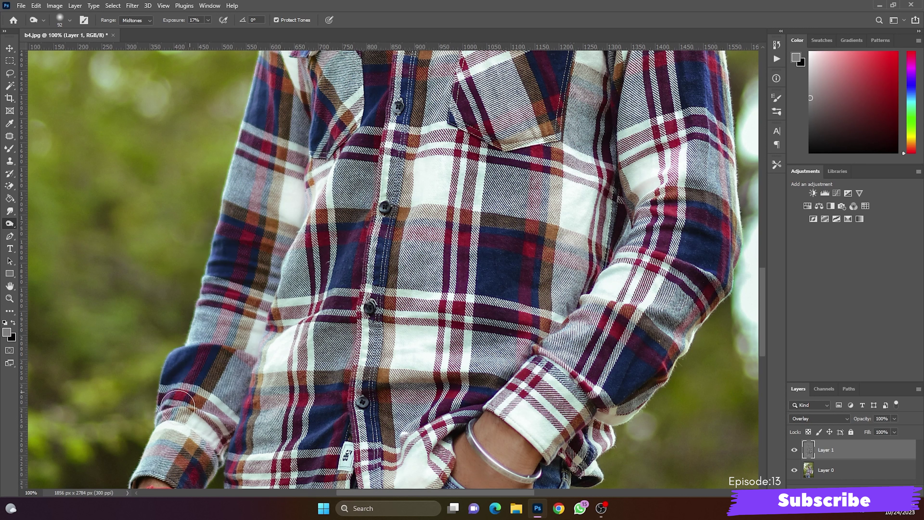
{"action": "scroll", "coordinate": [223, 465], "scroll_direction": "up", "scroll_amount": 4}
{"action": "scroll", "coordinate": [239, 363], "scroll_direction": "up", "scroll_amount": 4}
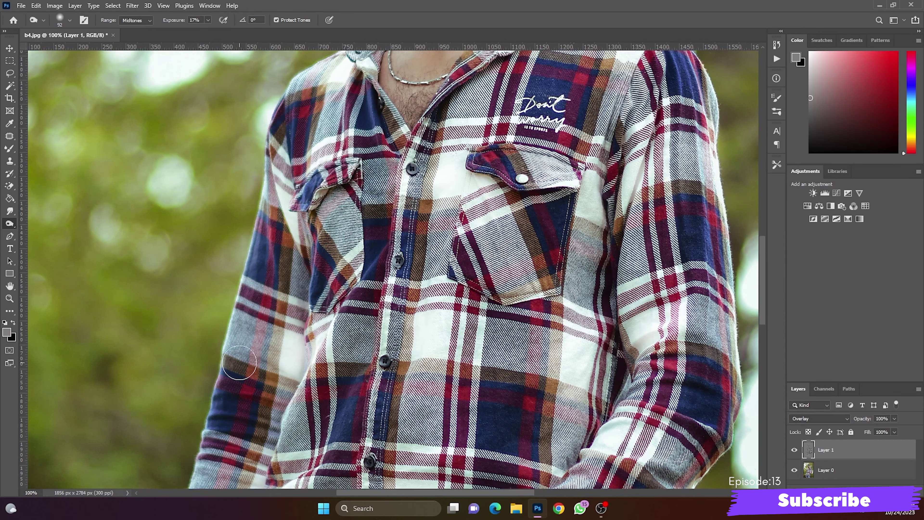
{"action": "left_click_drag", "start_coordinate": [239, 363], "coordinate": [282, 105]}
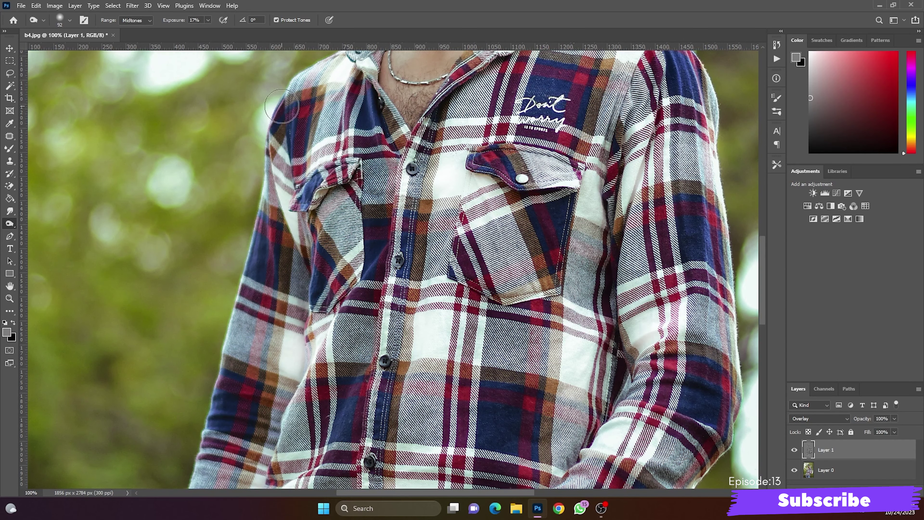
Zoom out to the whole photo and set the soft burn brush to 130 px.
{"action": "scroll", "coordinate": [655, 105], "scroll_direction": "up", "scroll_amount": 1}
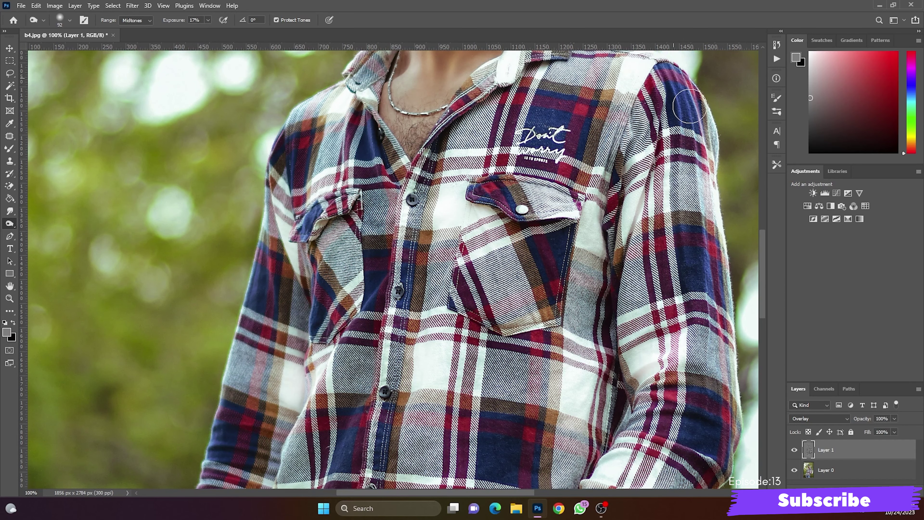
{"action": "scroll", "coordinate": [400, 254], "scroll_direction": "down", "scroll_amount": 15}
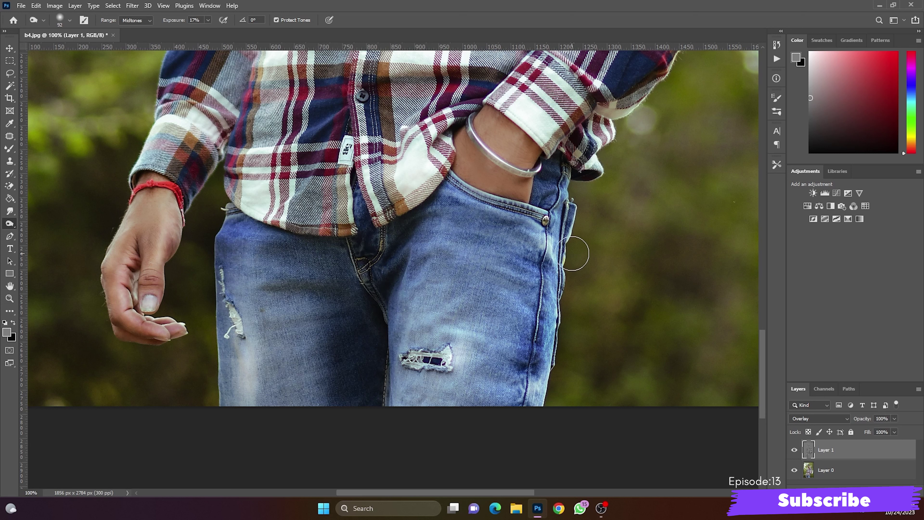
{"action": "key", "text": "ctrl+minus"}
{"action": "key", "text": "ctrl+minus"}
{"action": "key", "text": "ctrl+minus"}
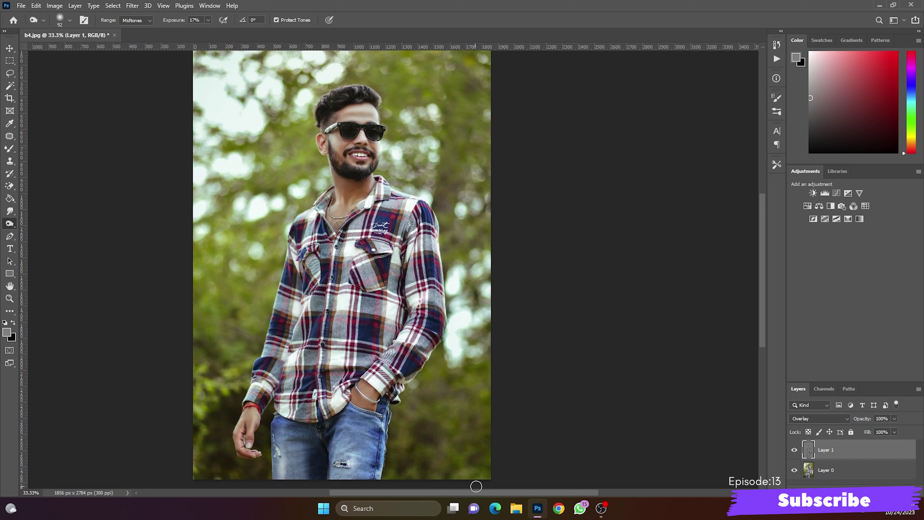
{"action": "scroll", "coordinate": [301, 202], "scroll_direction": "down", "scroll_amount": 2}
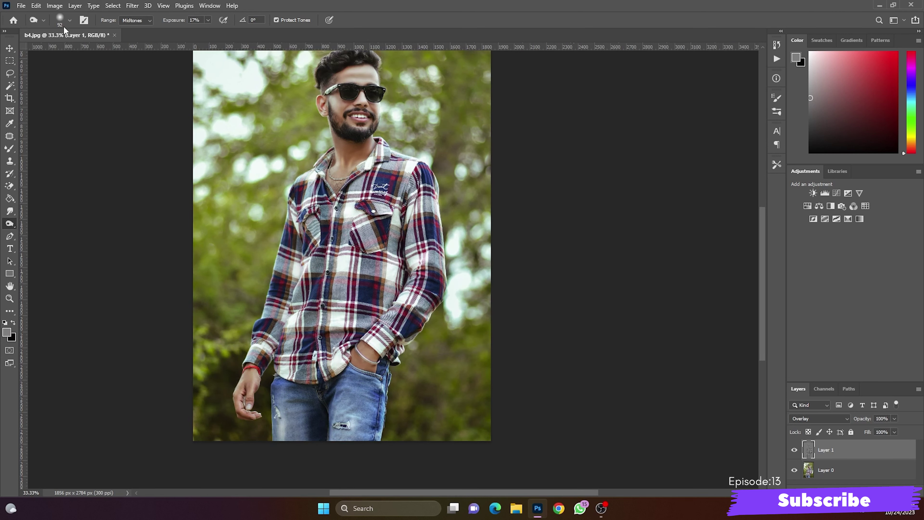
{"action": "left_click", "coordinate": [69, 20]}
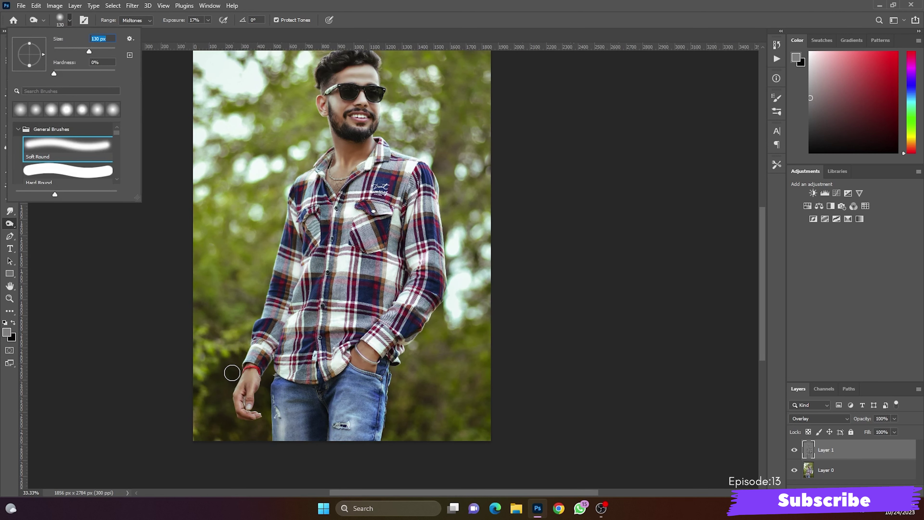
Darken the background along the left edge and lower-left of the man with a larger brush.
{"action": "key", "text": "Return"}
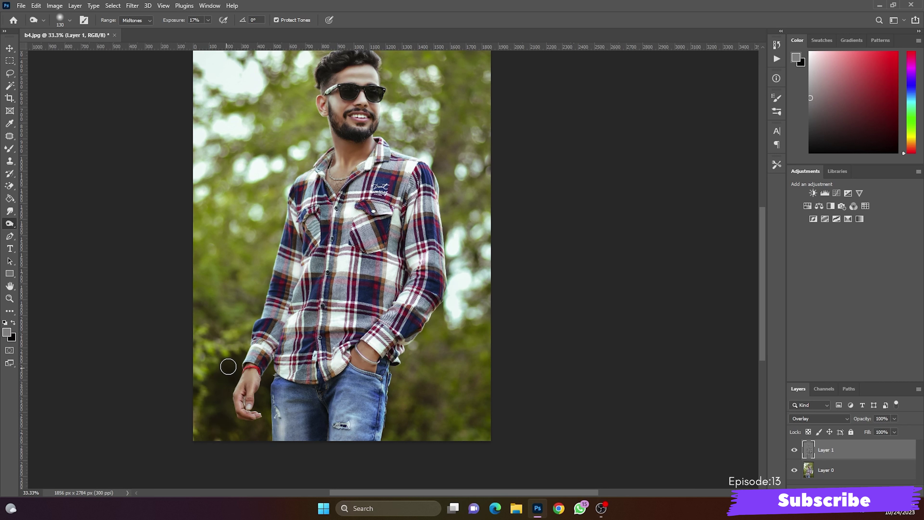
{"action": "left_click_drag", "start_coordinate": [216, 363], "coordinate": [203, 297]}
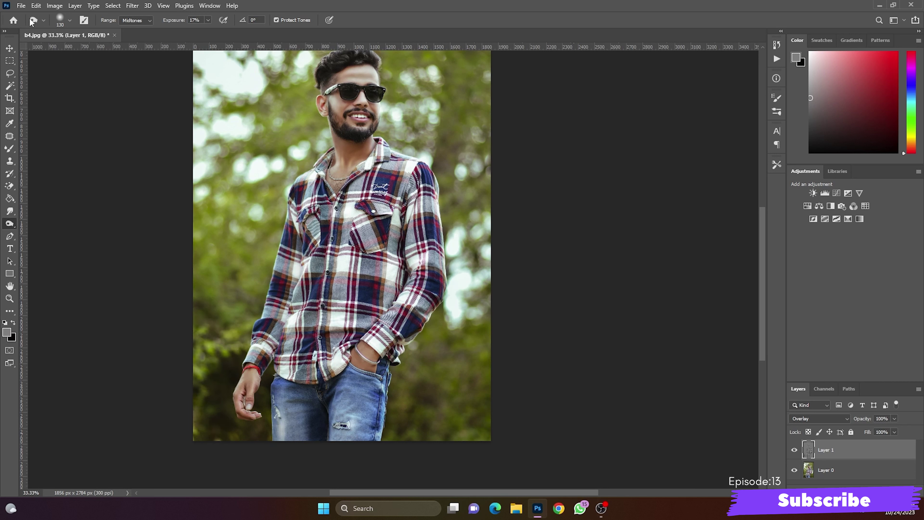
{"action": "left_click", "coordinate": [69, 20]}
{"action": "key", "text": "Return"}
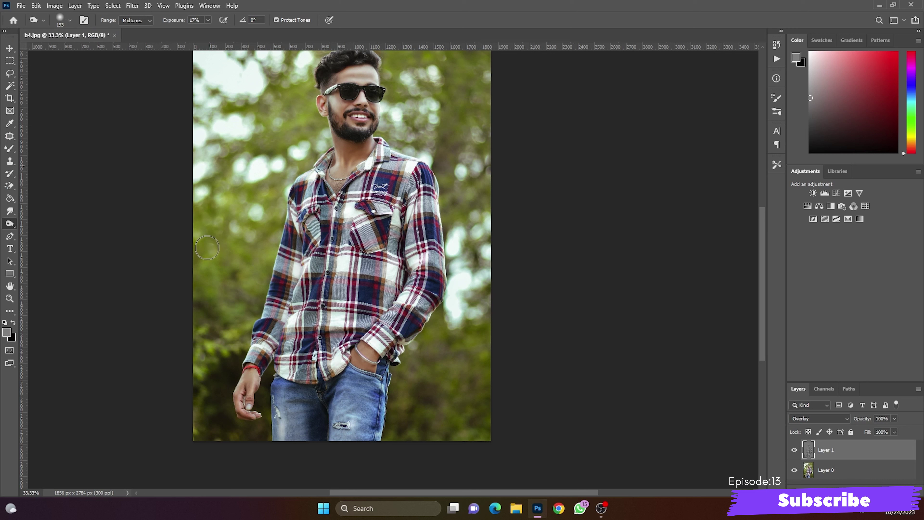
{"action": "mouse_move", "coordinate": [238, 219]}
{"action": "left_mouse_down"}
{"action": "mouse_move", "coordinate": [255, 121]}
{"action": "mouse_move", "coordinate": [233, 332]}
{"action": "mouse_move", "coordinate": [200, 417]}
{"action": "mouse_move", "coordinate": [210, 375]}
{"action": "mouse_move", "coordinate": [211, 441]}
{"action": "left_mouse_up"}
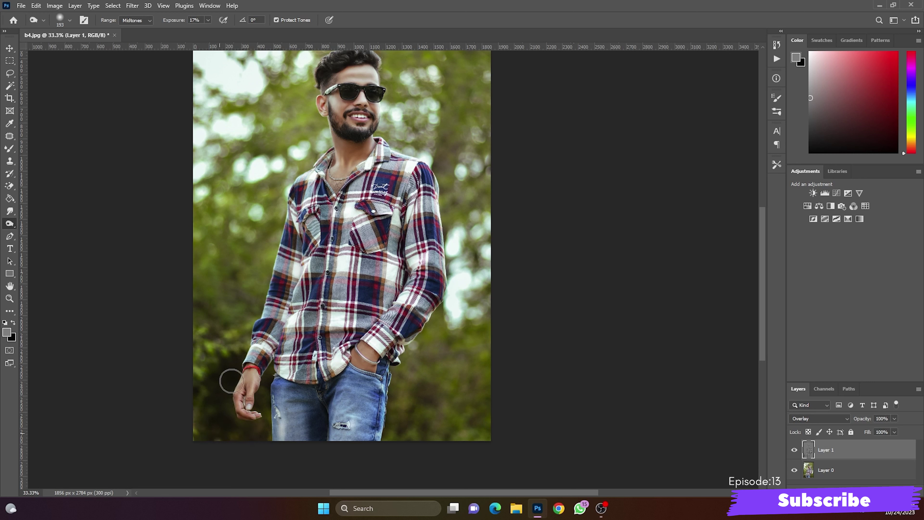
{"action": "left_click_drag", "start_coordinate": [211, 442], "coordinate": [196, 421]}
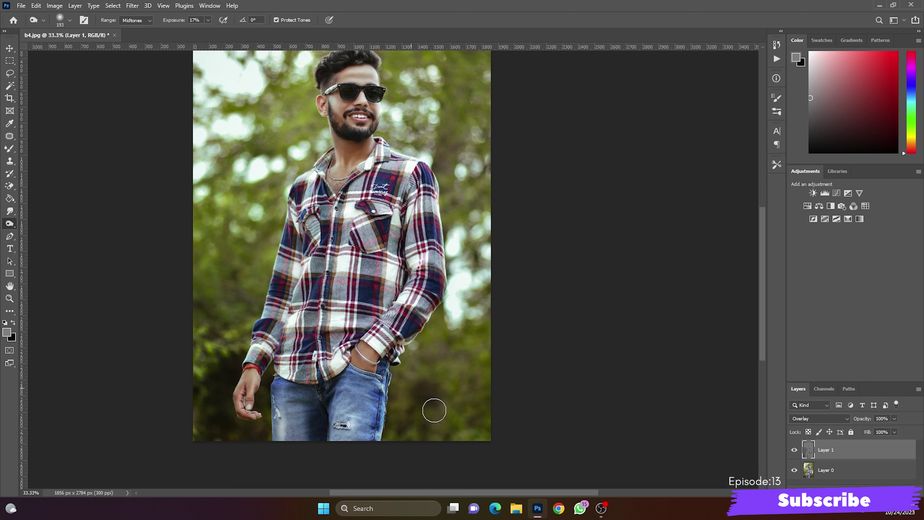
Darken the right background beside the jeans and the arm.
{"action": "mouse_move", "coordinate": [434, 410]}
{"action": "left_mouse_down"}
{"action": "mouse_move", "coordinate": [429, 337]}
{"action": "mouse_move", "coordinate": [440, 357]}
{"action": "left_mouse_up"}
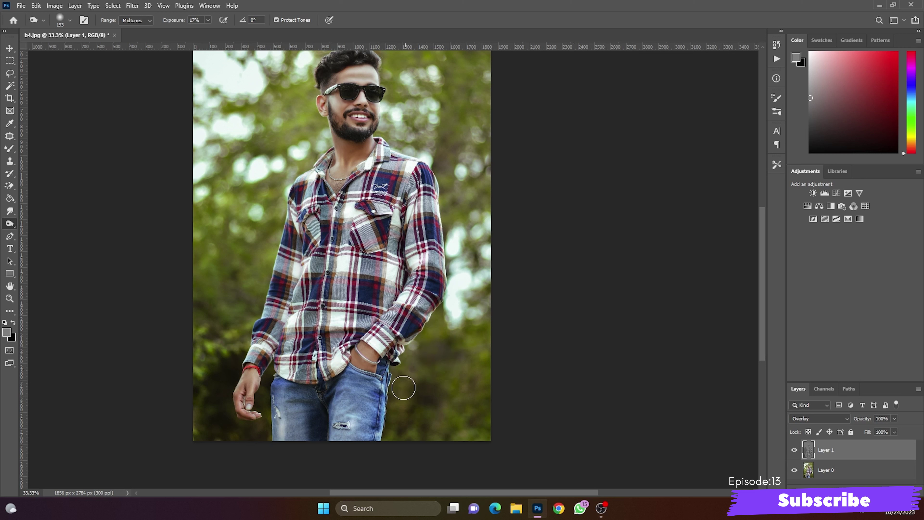
{"action": "mouse_move", "coordinate": [403, 388]}
{"action": "left_mouse_down"}
{"action": "mouse_move", "coordinate": [403, 429]}
{"action": "mouse_move", "coordinate": [478, 425]}
{"action": "mouse_move", "coordinate": [494, 369]}
{"action": "mouse_move", "coordinate": [439, 324]}
{"action": "mouse_move", "coordinate": [458, 286]}
{"action": "left_mouse_up"}
{"action": "left_click_drag", "start_coordinate": [440, 323], "coordinate": [409, 376]}
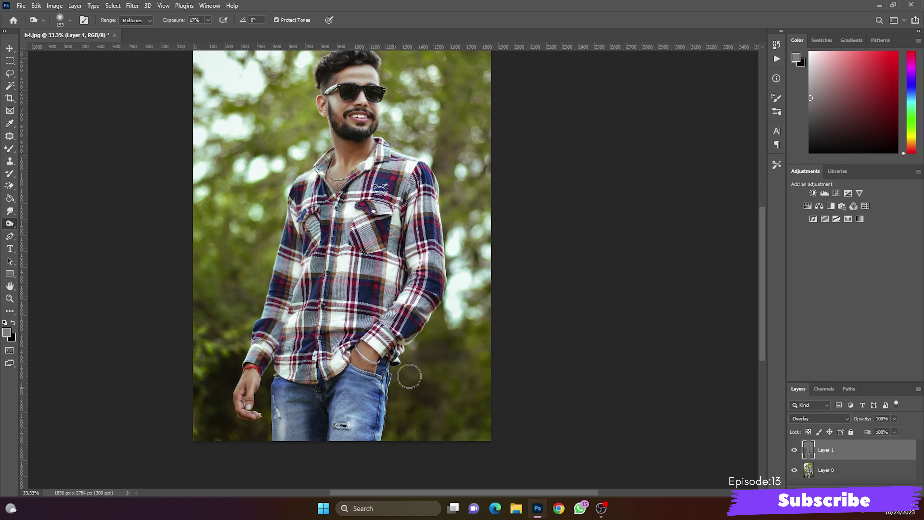
{"action": "mouse_move", "coordinate": [470, 344]}
{"action": "left_mouse_down"}
{"action": "mouse_move", "coordinate": [480, 309]}
{"action": "mouse_move", "coordinate": [451, 190]}
{"action": "mouse_move", "coordinate": [461, 257]}
{"action": "left_mouse_up"}
Burn the foliage right of the head and sleeve, above the head, and beside the neck.
{"action": "scroll", "coordinate": [461, 258], "scroll_direction": "up", "scroll_amount": 3}
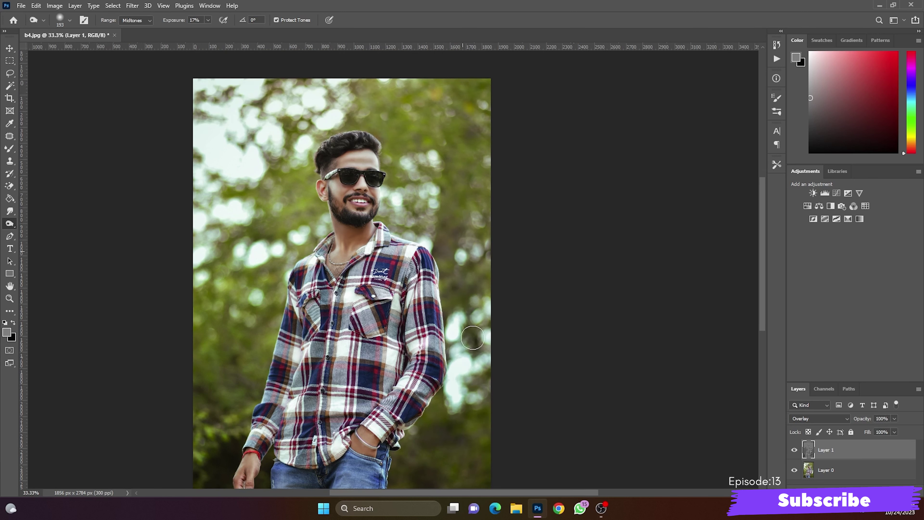
{"action": "left_click_drag", "start_coordinate": [472, 336], "coordinate": [450, 436]}
{"action": "scroll", "coordinate": [454, 253], "scroll_direction": "up", "scroll_amount": 2}
{"action": "mouse_move", "coordinate": [445, 216]}
{"action": "left_mouse_down"}
{"action": "mouse_move", "coordinate": [412, 266]}
{"action": "mouse_move", "coordinate": [444, 232]}
{"action": "mouse_move", "coordinate": [462, 241]}
{"action": "mouse_move", "coordinate": [453, 137]}
{"action": "mouse_move", "coordinate": [470, 233]}
{"action": "left_mouse_up"}
{"action": "mouse_move", "coordinate": [452, 119]}
{"action": "left_mouse_down"}
{"action": "mouse_move", "coordinate": [436, 280]}
{"action": "mouse_move", "coordinate": [422, 171]}
{"action": "mouse_move", "coordinate": [404, 228]}
{"action": "left_mouse_up"}
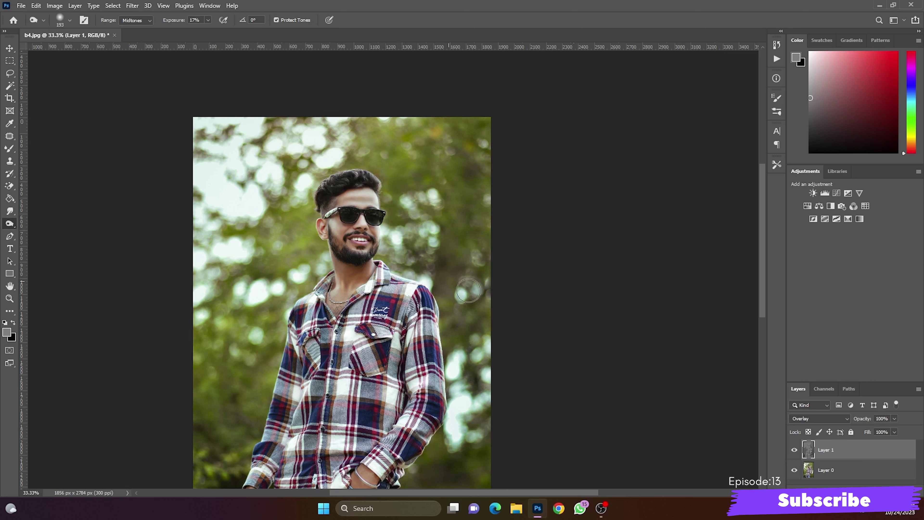
{"action": "left_click_drag", "start_coordinate": [468, 290], "coordinate": [458, 360]}
{"action": "scroll", "coordinate": [425, 261], "scroll_direction": "up", "scroll_amount": 3}
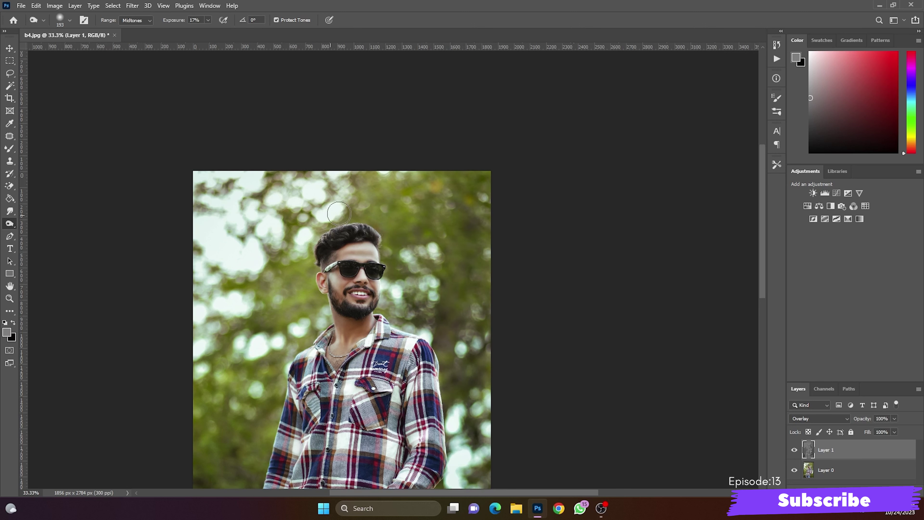
{"action": "mouse_move", "coordinate": [339, 213]}
{"action": "left_mouse_down"}
{"action": "mouse_move", "coordinate": [316, 199]}
{"action": "mouse_move", "coordinate": [345, 202]}
{"action": "mouse_move", "coordinate": [377, 220]}
{"action": "mouse_move", "coordinate": [320, 180]}
{"action": "mouse_move", "coordinate": [239, 161]}
{"action": "mouse_move", "coordinate": [395, 198]}
{"action": "mouse_move", "coordinate": [339, 210]}
{"action": "mouse_move", "coordinate": [303, 245]}
{"action": "left_mouse_up"}
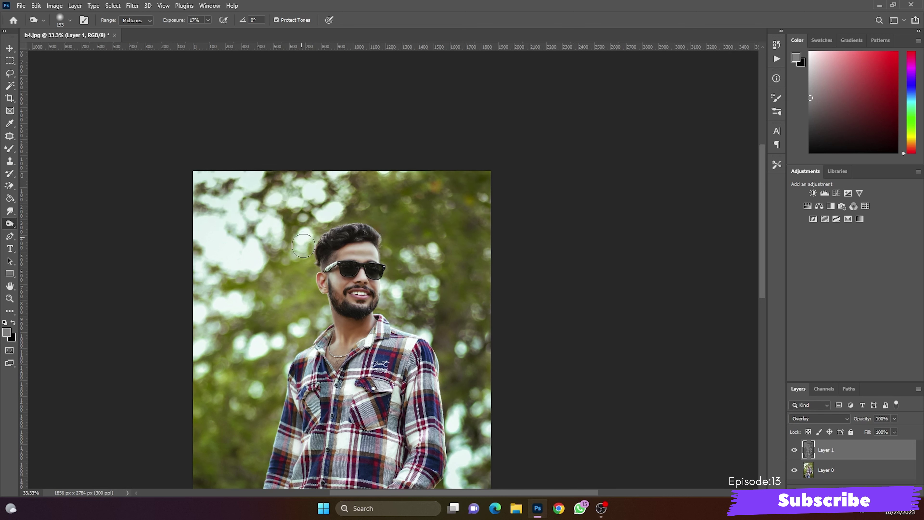
{"action": "mouse_move", "coordinate": [313, 304]}
{"action": "left_mouse_down"}
{"action": "mouse_move", "coordinate": [314, 326]}
{"action": "mouse_move", "coordinate": [273, 359]}
{"action": "mouse_move", "coordinate": [277, 287]}
{"action": "mouse_move", "coordinate": [294, 295]}
{"action": "left_mouse_up"}
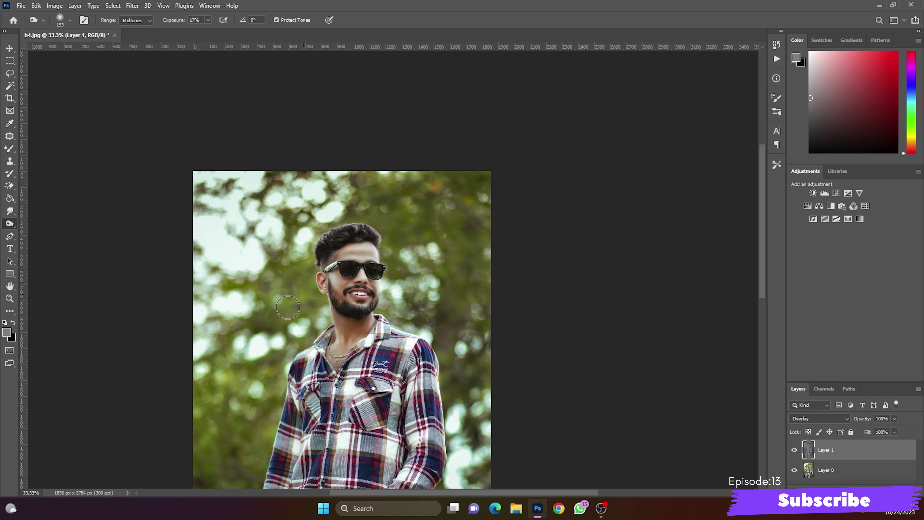
{"action": "mouse_move", "coordinate": [265, 333]}
{"action": "left_mouse_down"}
{"action": "mouse_move", "coordinate": [193, 200]}
{"action": "mouse_move", "coordinate": [198, 455]}
{"action": "mouse_move", "coordinate": [218, 386]}
{"action": "mouse_move", "coordinate": [295, 328]}
{"action": "left_mouse_up"}
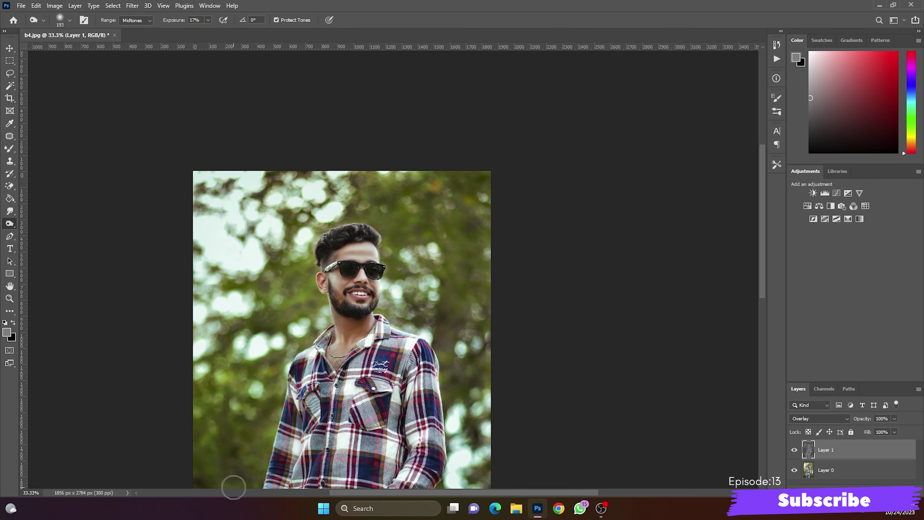
Darken the left background and the foliage beside the head, shoulder and right edge.
{"action": "scroll", "coordinate": [240, 473], "scroll_direction": "down", "scroll_amount": 2}
{"action": "scroll", "coordinate": [316, 296], "scroll_direction": "down", "scroll_amount": 2}
{"action": "mouse_move", "coordinate": [261, 339]}
{"action": "left_mouse_down"}
{"action": "mouse_move", "coordinate": [227, 417]}
{"action": "mouse_move", "coordinate": [189, 327]}
{"action": "mouse_move", "coordinate": [229, 218]}
{"action": "left_mouse_up"}
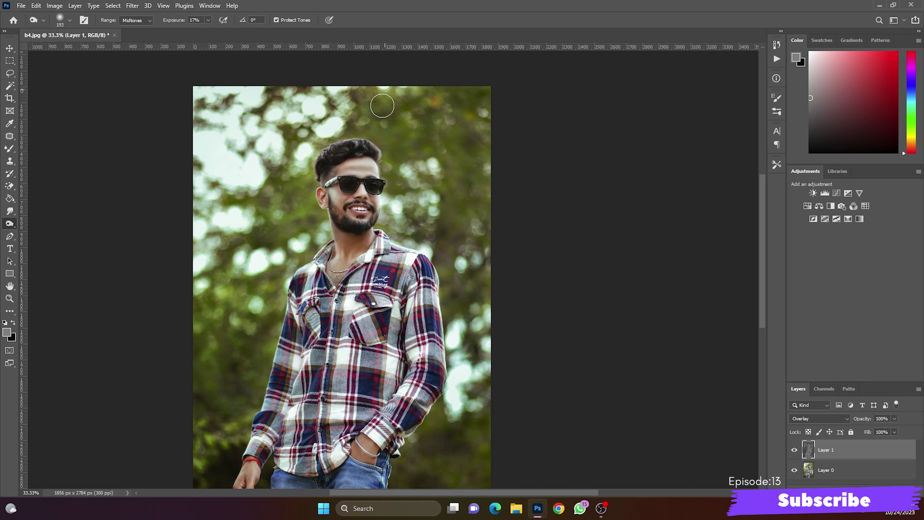
{"action": "mouse_move", "coordinate": [382, 105]}
{"action": "left_mouse_down"}
{"action": "mouse_move", "coordinate": [336, 135]}
{"action": "mouse_move", "coordinate": [406, 139]}
{"action": "mouse_move", "coordinate": [388, 177]}
{"action": "left_mouse_up"}
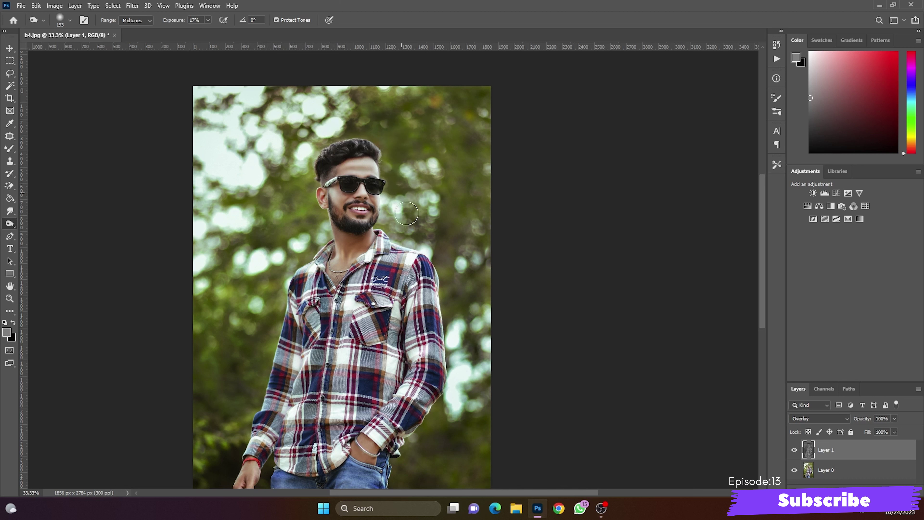
{"action": "left_click_drag", "start_coordinate": [414, 221], "coordinate": [459, 271]}
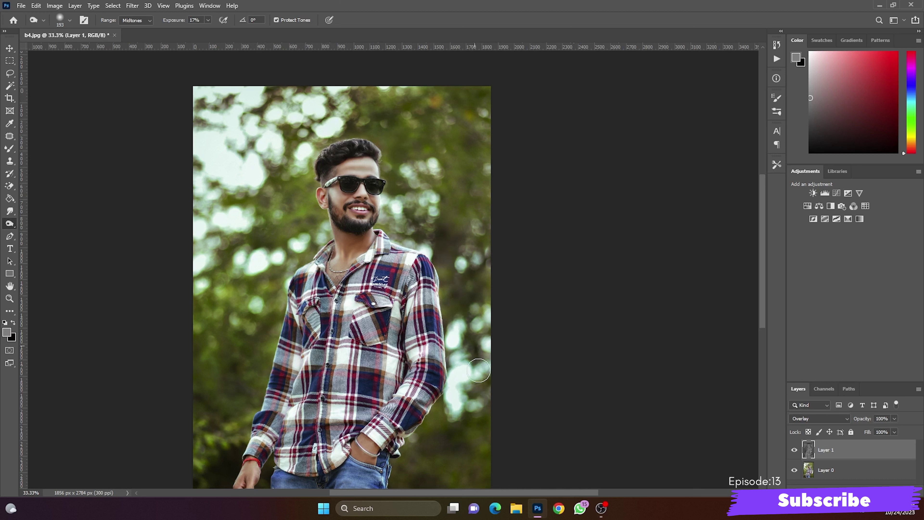
{"action": "mouse_move", "coordinate": [479, 370]}
{"action": "left_mouse_down"}
{"action": "mouse_move", "coordinate": [490, 314]}
{"action": "mouse_move", "coordinate": [466, 482]}
{"action": "left_mouse_up"}
Touch up the foliage near the right shoulder and to the right of the head.
{"action": "scroll", "coordinate": [487, 339], "scroll_direction": "down", "scroll_amount": 2}
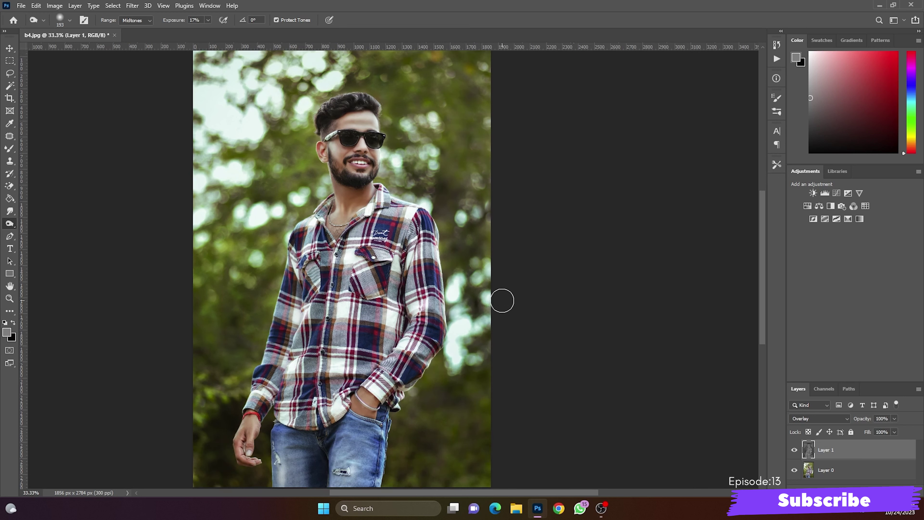
{"action": "scroll", "coordinate": [483, 327], "scroll_direction": "down", "scroll_amount": 3}
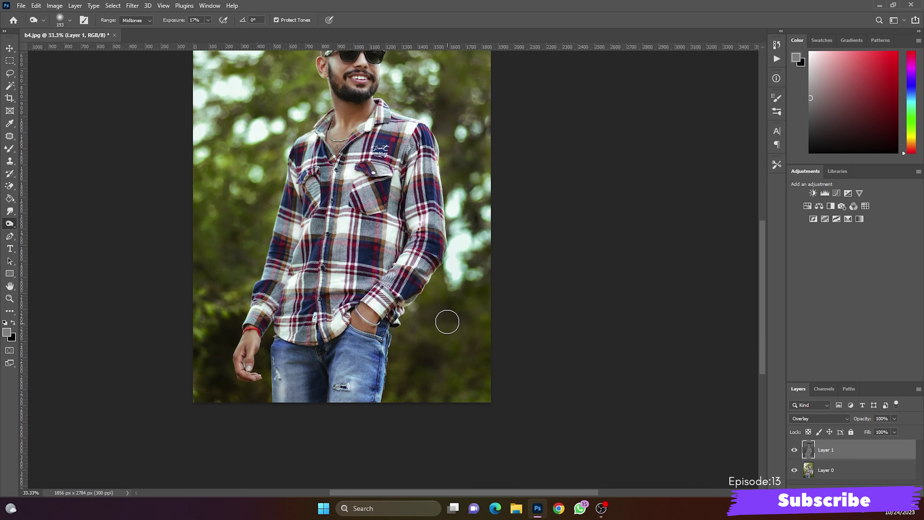
{"action": "scroll", "coordinate": [480, 287], "scroll_direction": "up", "scroll_amount": 2}
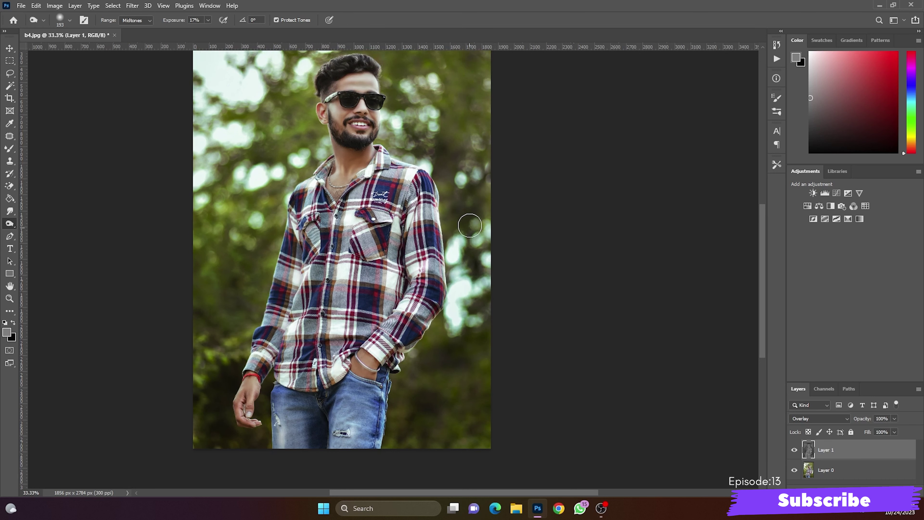
{"action": "scroll", "coordinate": [454, 177], "scroll_direction": "up", "scroll_amount": 2}
{"action": "left_click_drag", "start_coordinate": [443, 206], "coordinate": [440, 229]}
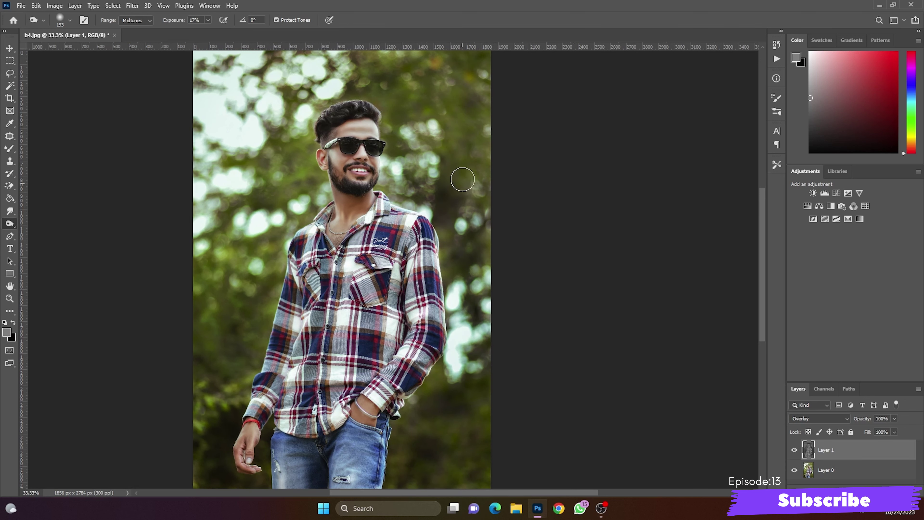
{"action": "mouse_move", "coordinate": [463, 179]}
{"action": "left_mouse_down"}
{"action": "mouse_move", "coordinate": [462, 99]}
{"action": "mouse_move", "coordinate": [467, 111]}
{"action": "left_mouse_up"}
{"action": "scroll", "coordinate": [467, 112], "scroll_direction": "up", "scroll_amount": 1}
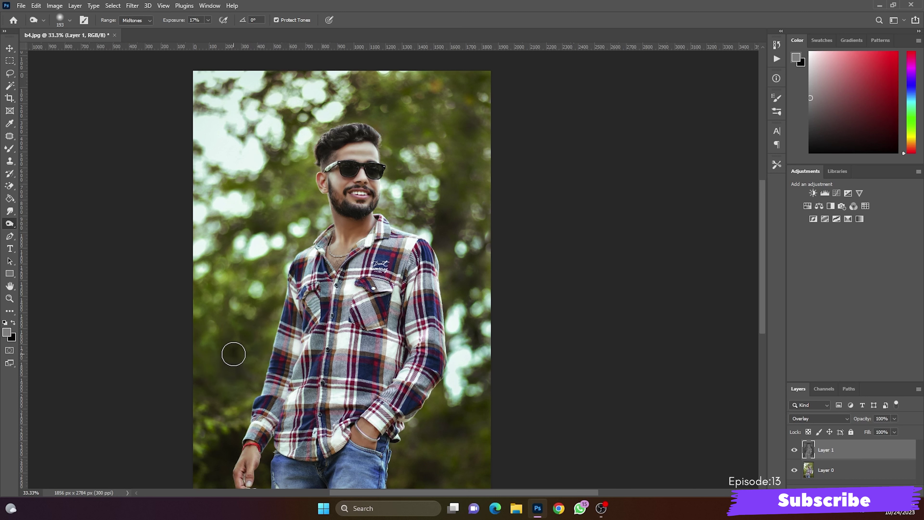
{"action": "scroll", "coordinate": [526, 435], "scroll_direction": "down", "scroll_amount": 1}
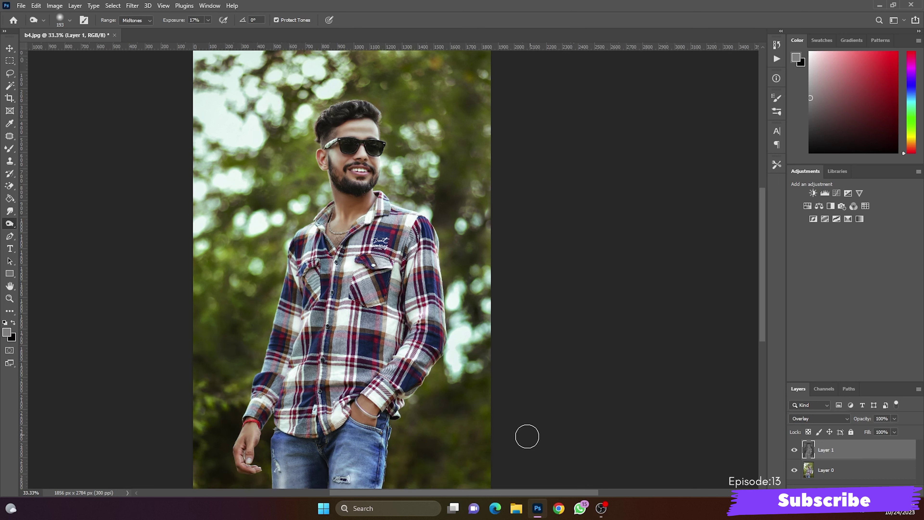
{"action": "scroll", "coordinate": [484, 403], "scroll_direction": "down", "scroll_amount": 3}
View the photo at 100% and scroll through the lower portrait.
{"action": "key", "text": "ctrl+1"}
{"action": "scroll", "coordinate": [451, 433], "scroll_direction": "down", "scroll_amount": 2}
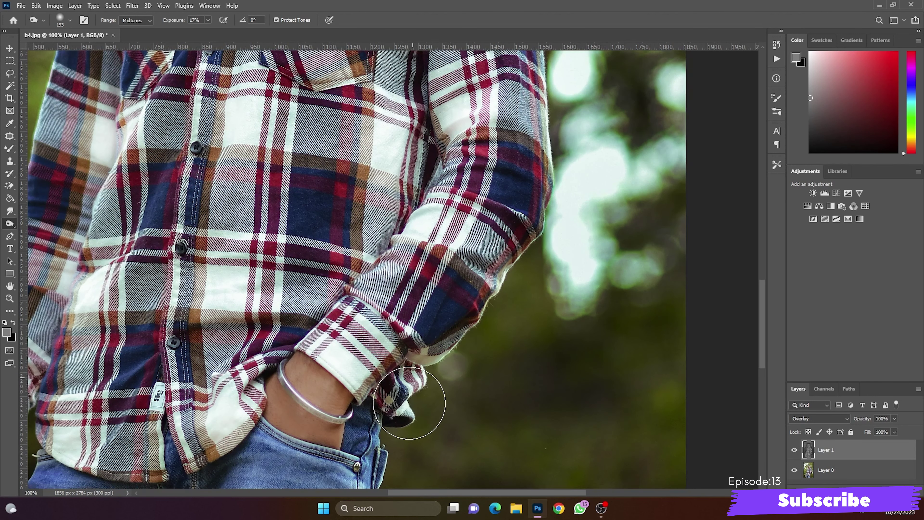
{"action": "scroll", "coordinate": [400, 440], "scroll_direction": "down", "scroll_amount": 1}
{"action": "scroll", "coordinate": [404, 392], "scroll_direction": "down", "scroll_amount": 2}
{"action": "scroll", "coordinate": [389, 356], "scroll_direction": "down", "scroll_amount": 2}
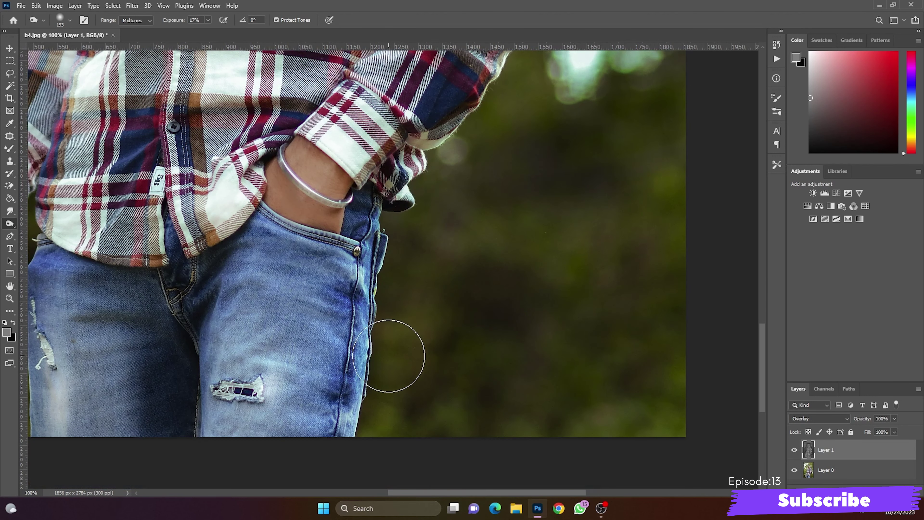
{"action": "scroll", "coordinate": [392, 385], "scroll_direction": "up", "scroll_amount": 1}
{"action": "scroll", "coordinate": [382, 384], "scroll_direction": "up", "scroll_amount": 3}
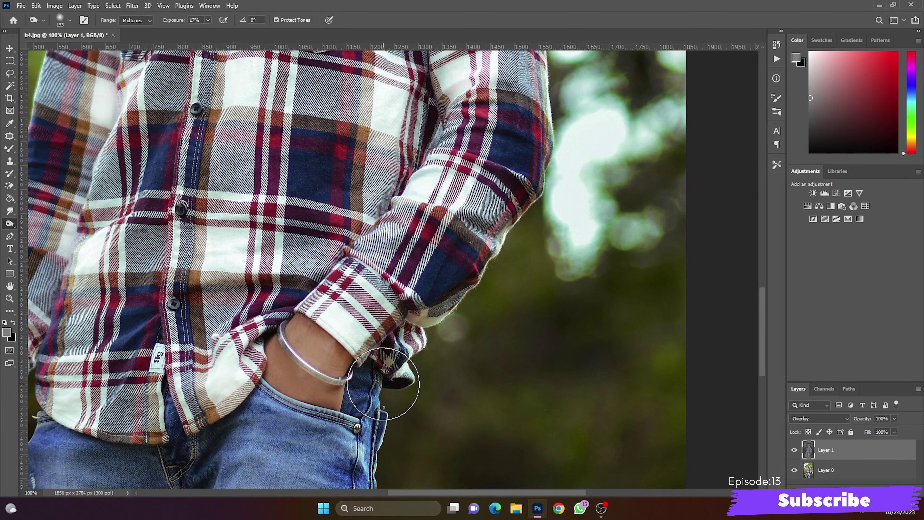
{"action": "scroll", "coordinate": [383, 383], "scroll_direction": "up", "scroll_amount": 4}
{"action": "scroll", "coordinate": [382, 384], "scroll_direction": "up", "scroll_amount": 2}
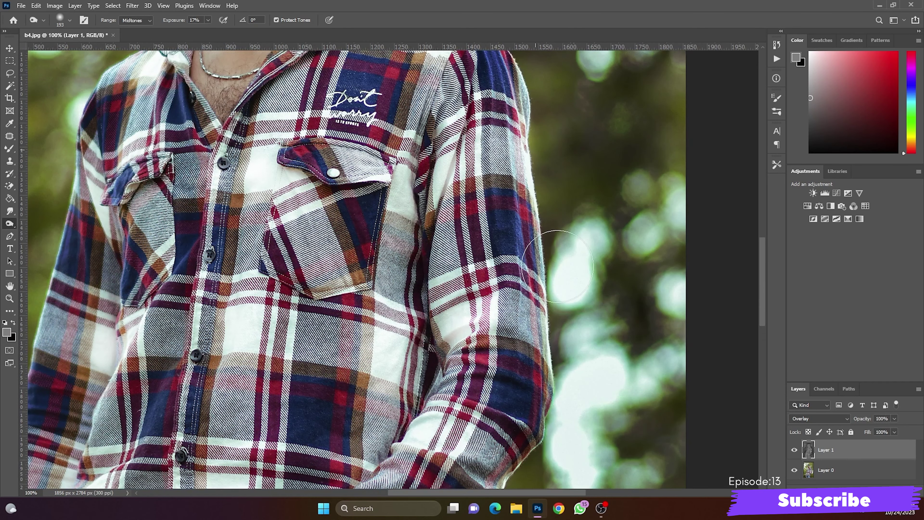
Burn the background bokeh beside the jaw darker.
{"action": "scroll", "coordinate": [567, 349], "scroll_direction": "up", "scroll_amount": 2}
{"action": "scroll", "coordinate": [567, 346], "scroll_direction": "up", "scroll_amount": 2}
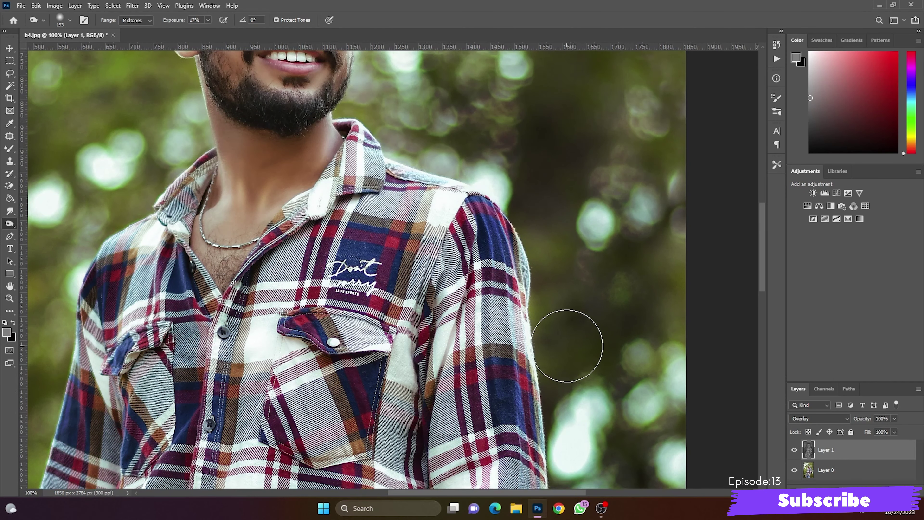
{"action": "scroll", "coordinate": [566, 346], "scroll_direction": "up", "scroll_amount": 1}
{"action": "scroll", "coordinate": [567, 346], "scroll_direction": "up", "scroll_amount": 3}
{"action": "scroll", "coordinate": [396, 99], "scroll_direction": "up", "scroll_amount": 1}
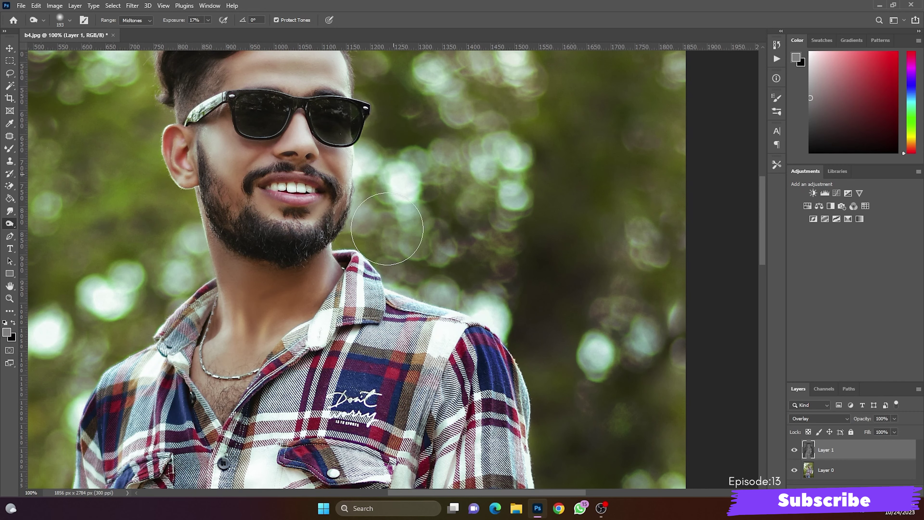
{"action": "scroll", "coordinate": [395, 142], "scroll_direction": "up", "scroll_amount": 1}
{"action": "scroll", "coordinate": [381, 111], "scroll_direction": "up", "scroll_amount": 1}
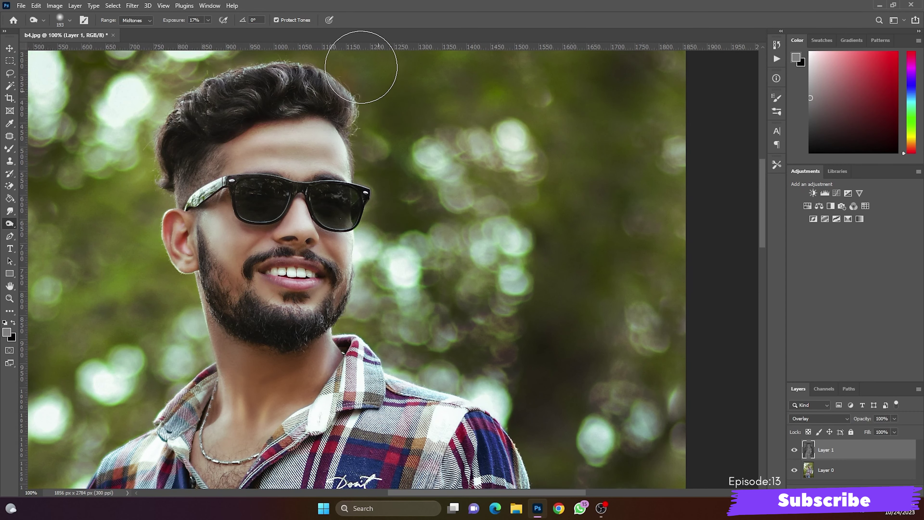
{"action": "scroll", "coordinate": [381, 85], "scroll_direction": "up", "scroll_amount": 1}
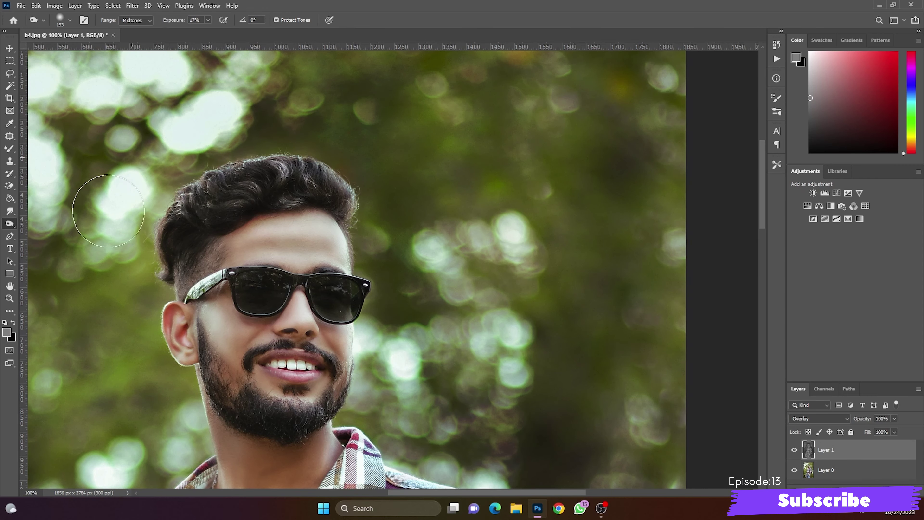
{"action": "scroll", "coordinate": [132, 291], "scroll_direction": "down", "scroll_amount": 1}
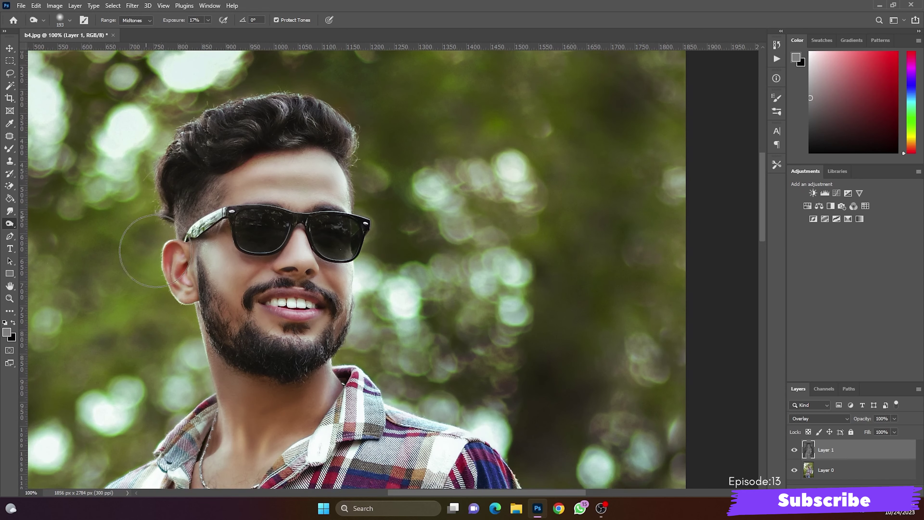
{"action": "left_click_drag", "start_coordinate": [134, 299], "coordinate": [153, 345]}
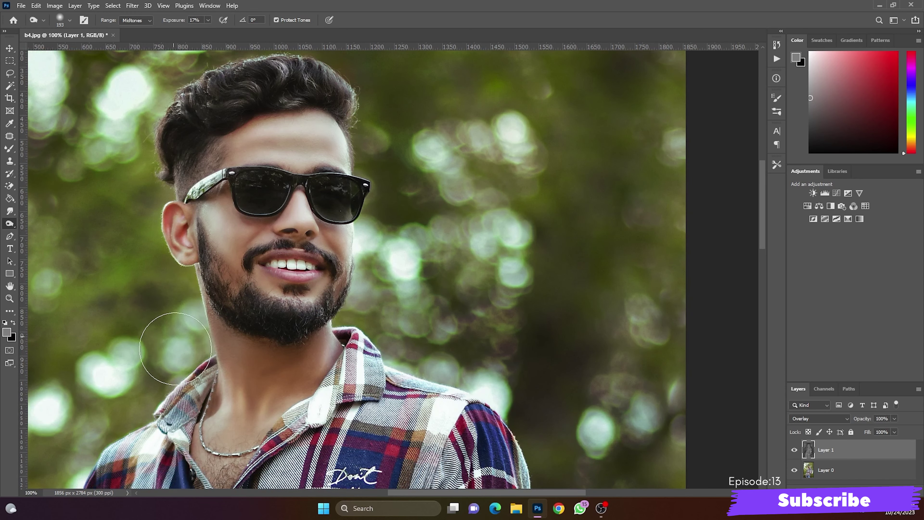
Pan down and darken the blue plaid on the left sleeve.
{"action": "scroll", "coordinate": [153, 345], "scroll_direction": "down", "scroll_amount": 1}
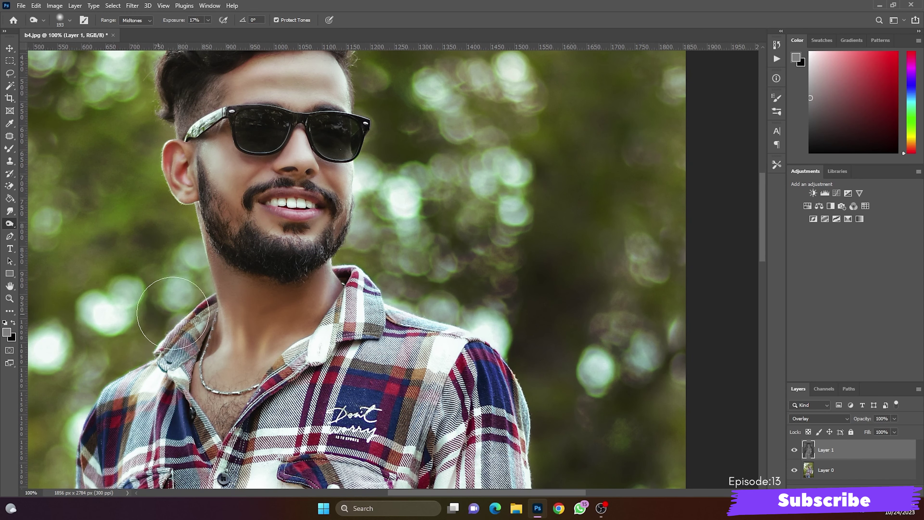
{"action": "scroll", "coordinate": [90, 383], "scroll_direction": "down", "scroll_amount": 1}
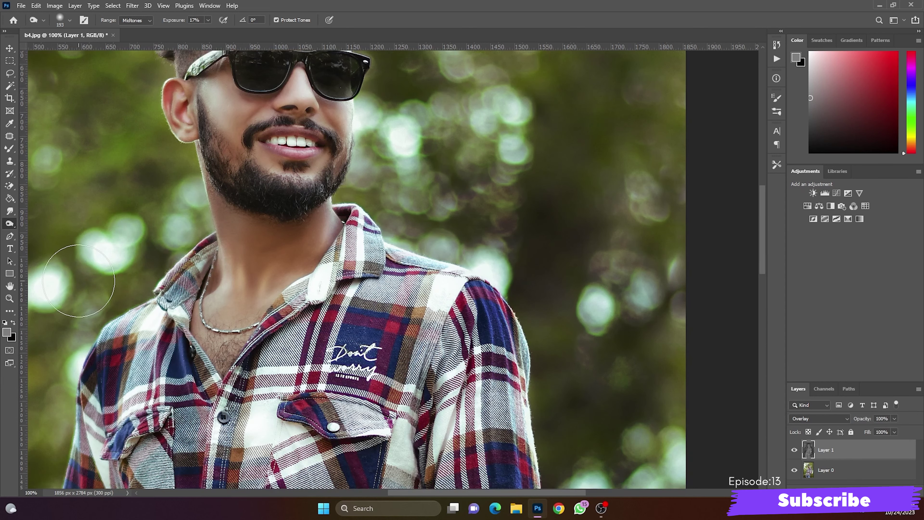
{"action": "scroll", "coordinate": [104, 339], "scroll_direction": "down", "scroll_amount": 2}
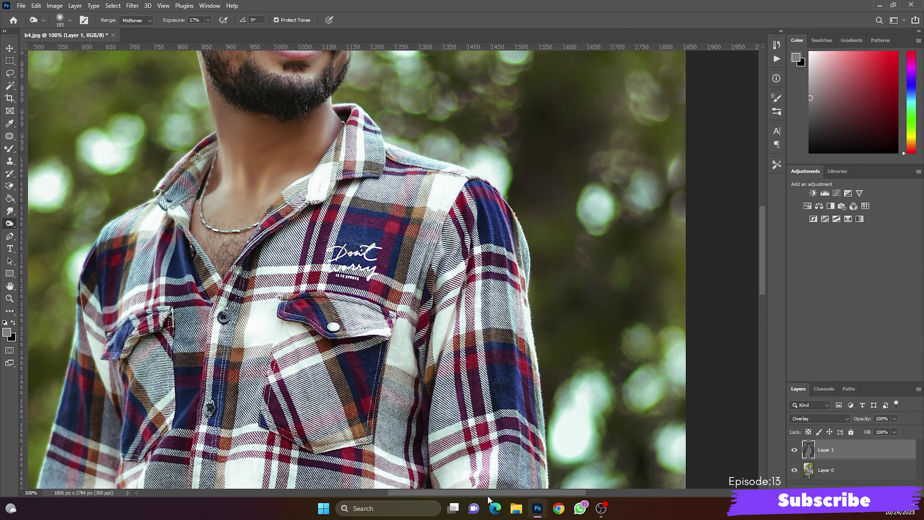
{"action": "left_click_drag", "start_coordinate": [487, 496], "coordinate": [450, 495]}
{"action": "scroll", "coordinate": [233, 361], "scroll_direction": "down", "scroll_amount": 1}
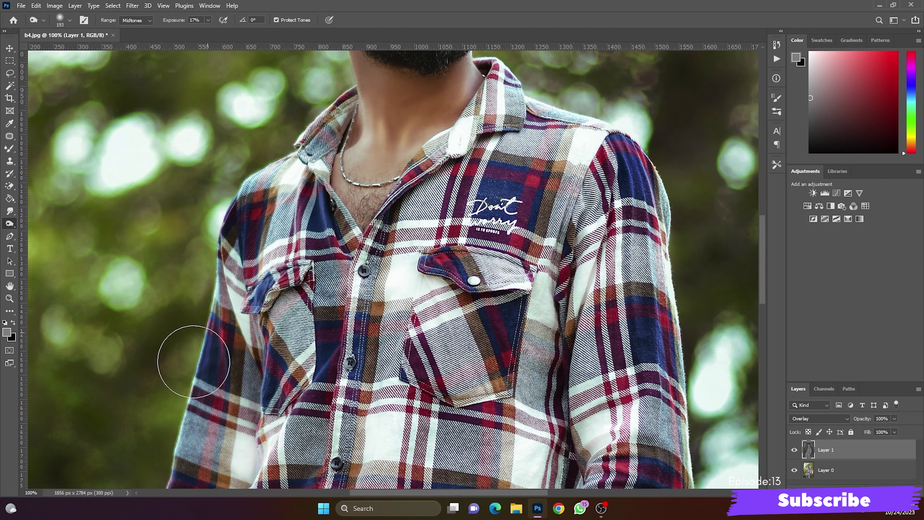
{"action": "scroll", "coordinate": [173, 348], "scroll_direction": "down", "scroll_amount": 1}
{"action": "scroll", "coordinate": [173, 349], "scroll_direction": "down", "scroll_amount": 2}
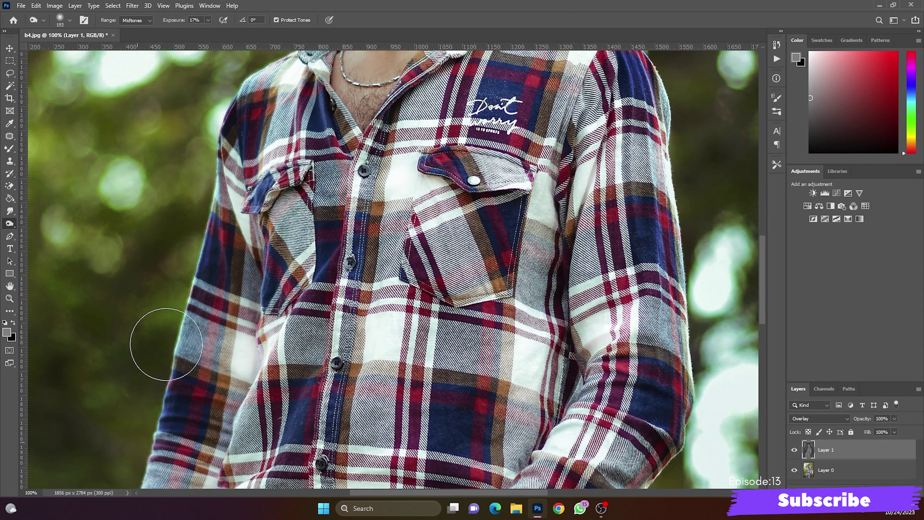
{"action": "left_click_drag", "start_coordinate": [130, 424], "coordinate": [164, 433]}
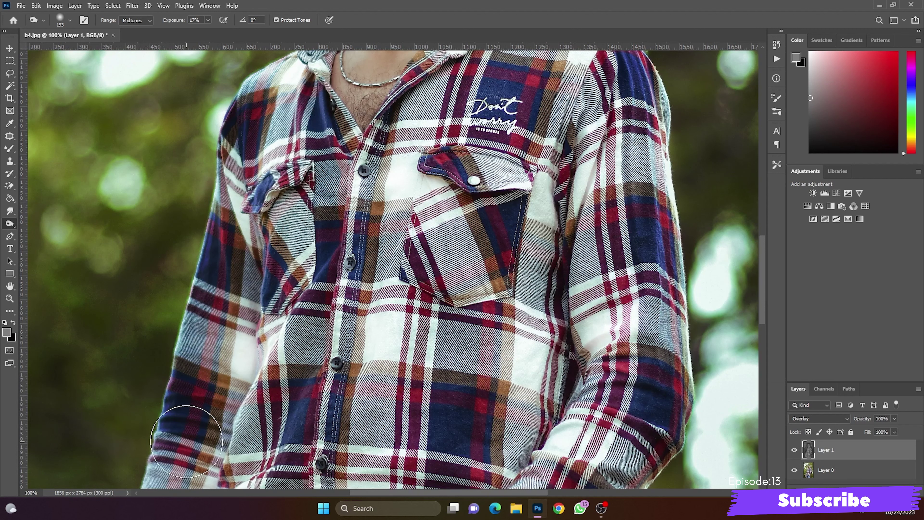
Pan down and across to the plaid shirt front and ripped jeans.
{"action": "scroll", "coordinate": [128, 437], "scroll_direction": "down", "scroll_amount": 3}
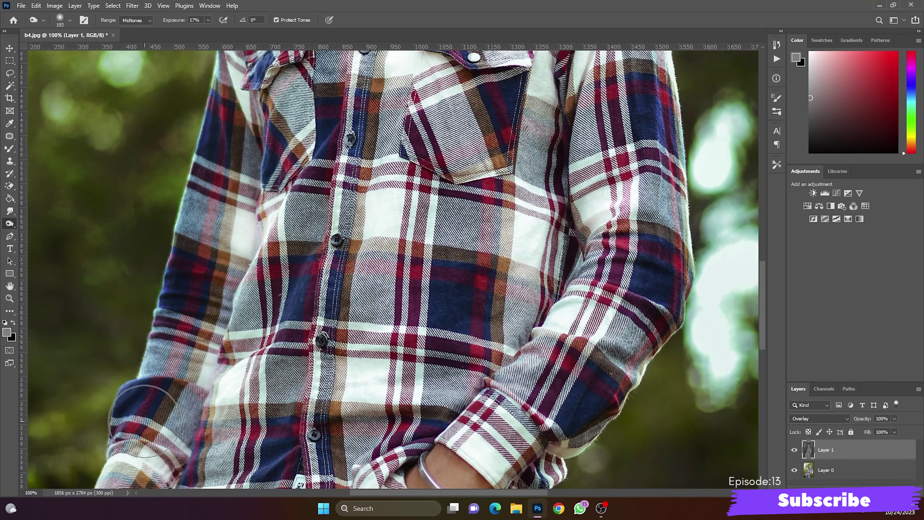
{"action": "scroll", "coordinate": [93, 422], "scroll_direction": "down", "scroll_amount": 3}
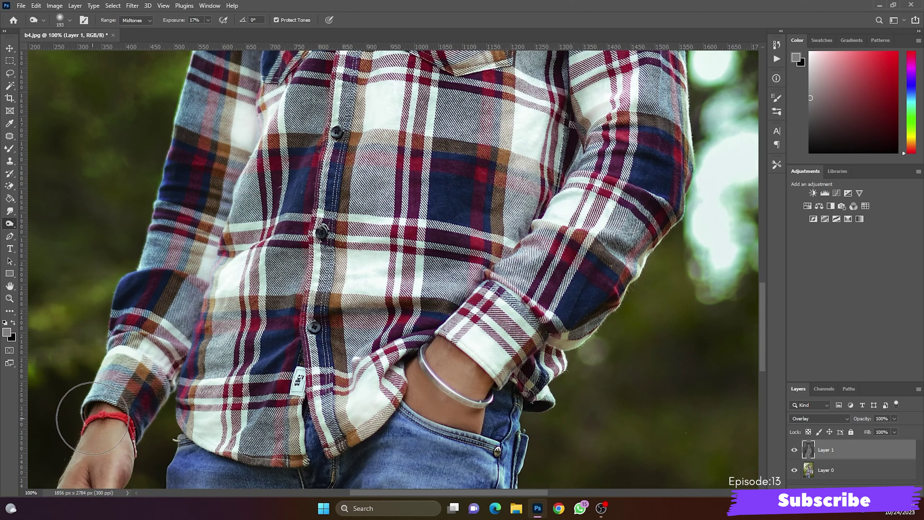
{"action": "scroll", "coordinate": [144, 423], "scroll_direction": "down", "scroll_amount": 2}
{"action": "scroll", "coordinate": [145, 371], "scroll_direction": "down", "scroll_amount": 1}
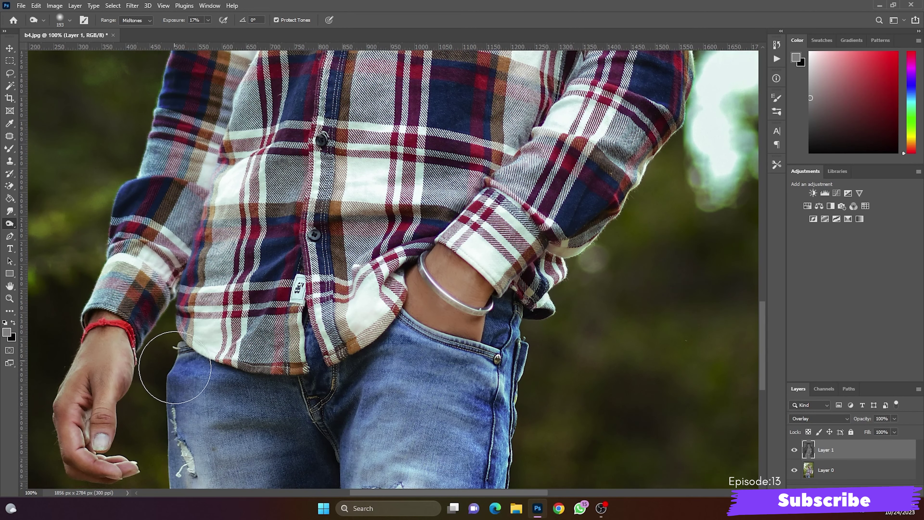
{"action": "scroll", "coordinate": [183, 455], "scroll_direction": "down", "scroll_amount": 1}
{"action": "scroll", "coordinate": [160, 468], "scroll_direction": "left", "scroll_amount": 10}
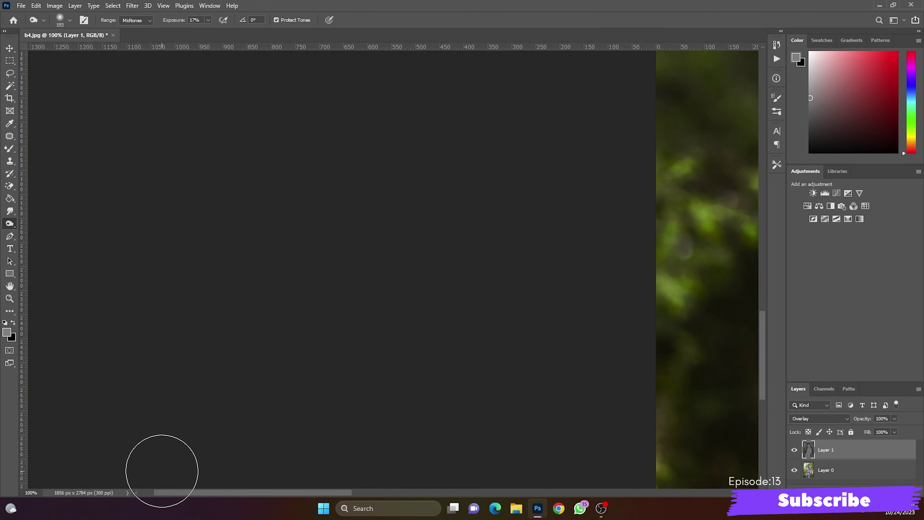
{"action": "left_click_drag", "start_coordinate": [325, 492], "coordinate": [483, 489]}
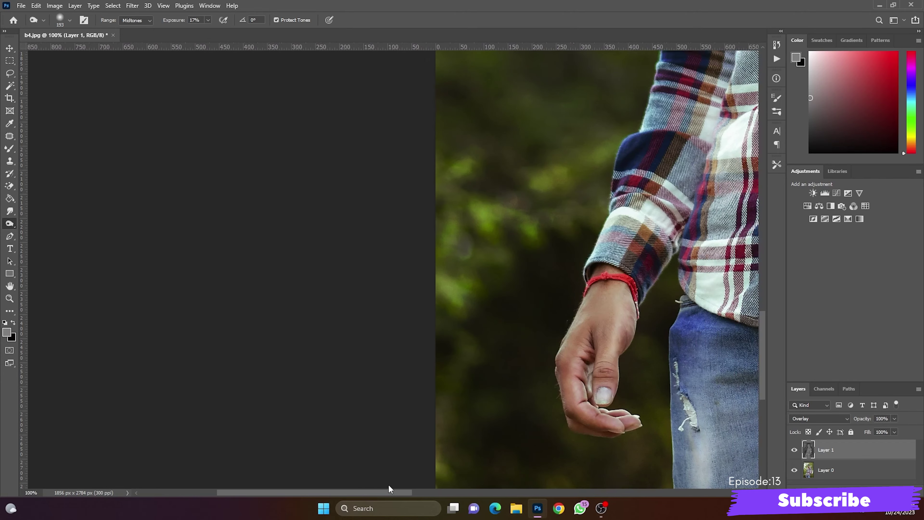
{"action": "scroll", "coordinate": [316, 427], "scroll_direction": "down", "scroll_amount": 1}
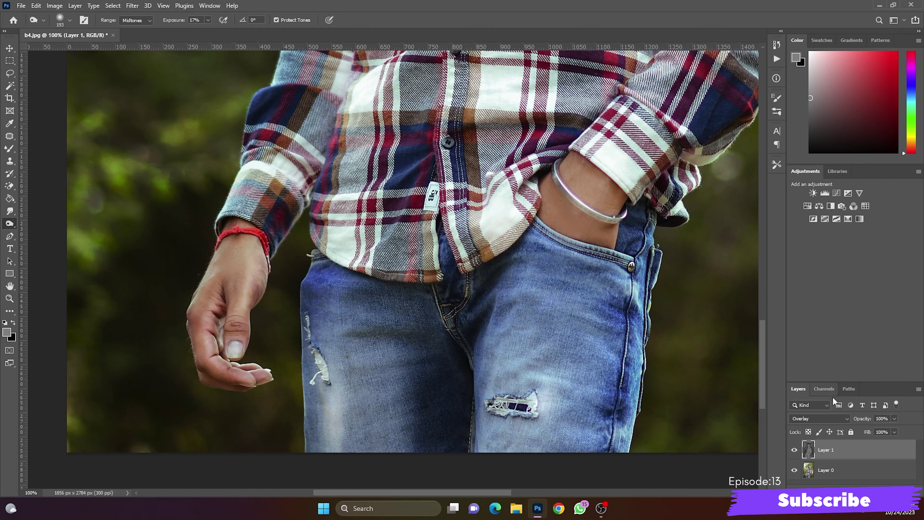
Zoom out to 33.3% so the sunglasses through the jeans are visible.
{"action": "key", "text": "ctrl+minus"}
{"action": "key", "text": "ctrl+minus"}
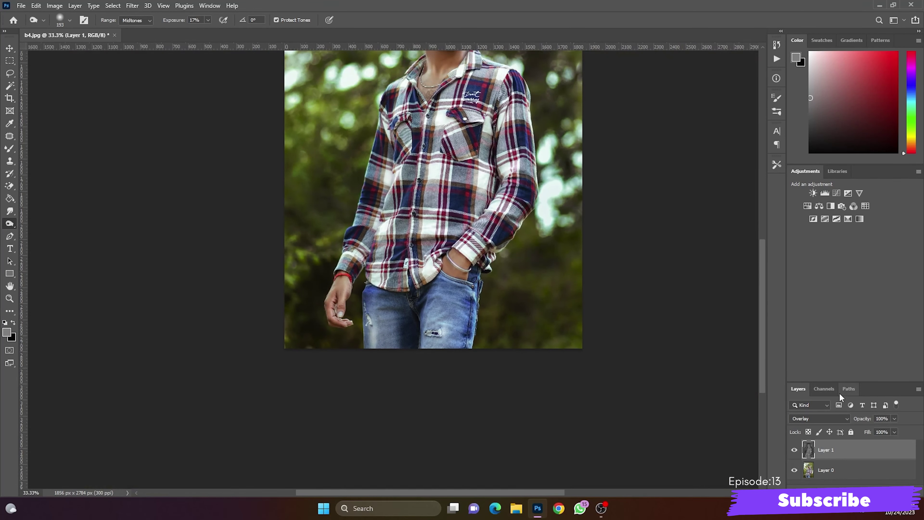
{"action": "scroll", "coordinate": [526, 356], "scroll_direction": "up", "scroll_amount": 5}
{"action": "scroll", "coordinate": [525, 357], "scroll_direction": "up", "scroll_amount": 2}
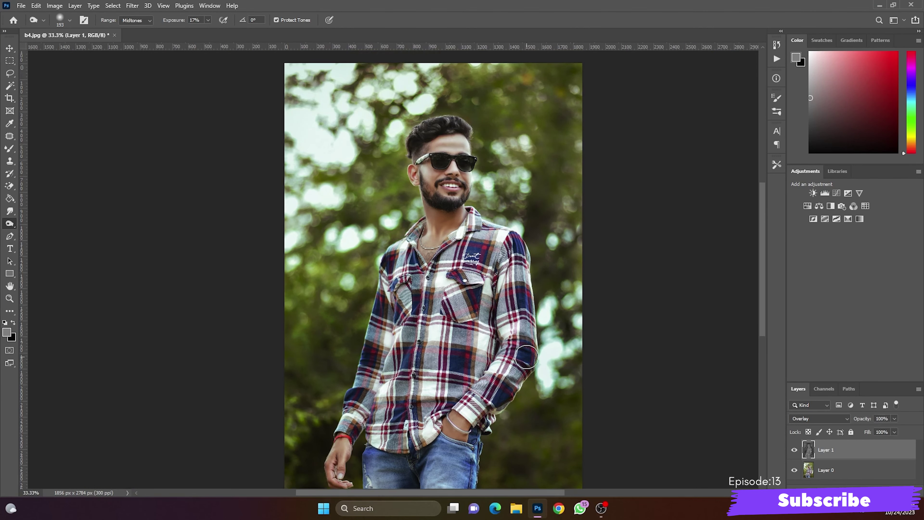
{"action": "key", "text": "ctrl+plus"}
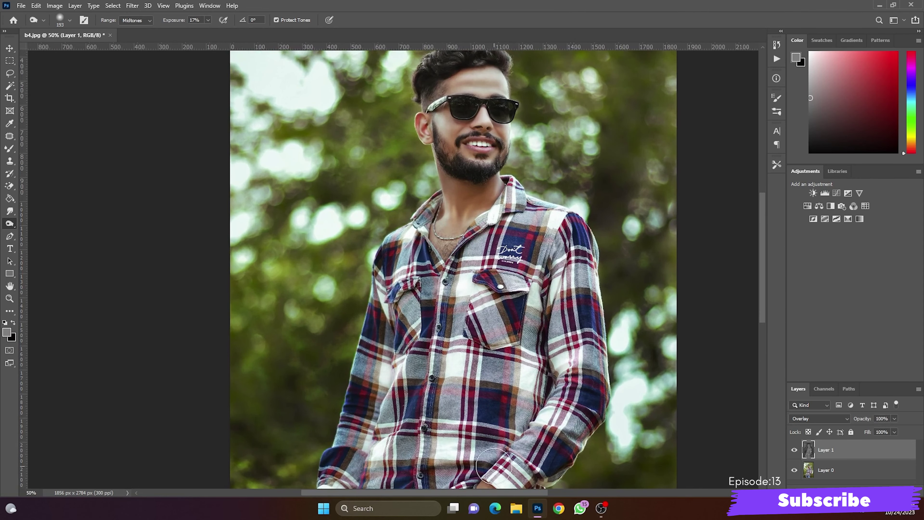
{"action": "key", "text": "ctrl+minus"}
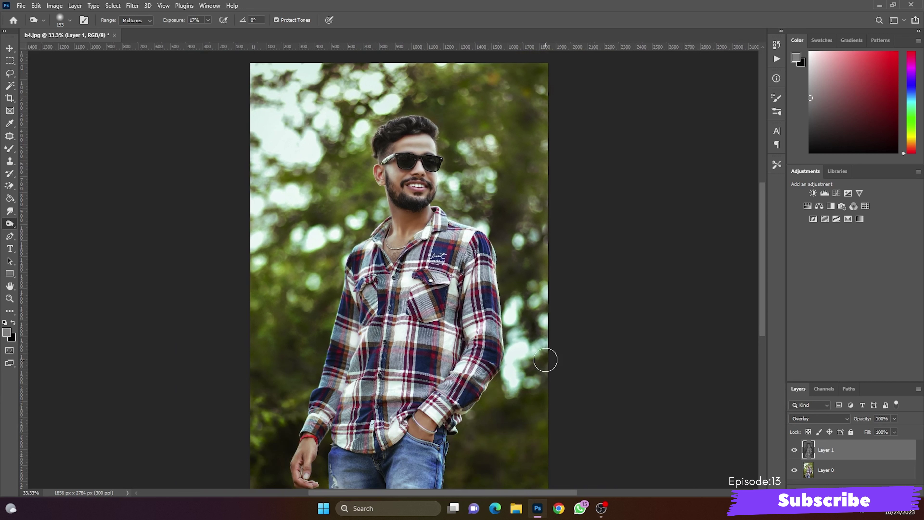
{"action": "scroll", "coordinate": [430, 265], "scroll_direction": "down", "scroll_amount": 1}
{"action": "scroll", "coordinate": [430, 264], "scroll_direction": "down", "scroll_amount": 1}
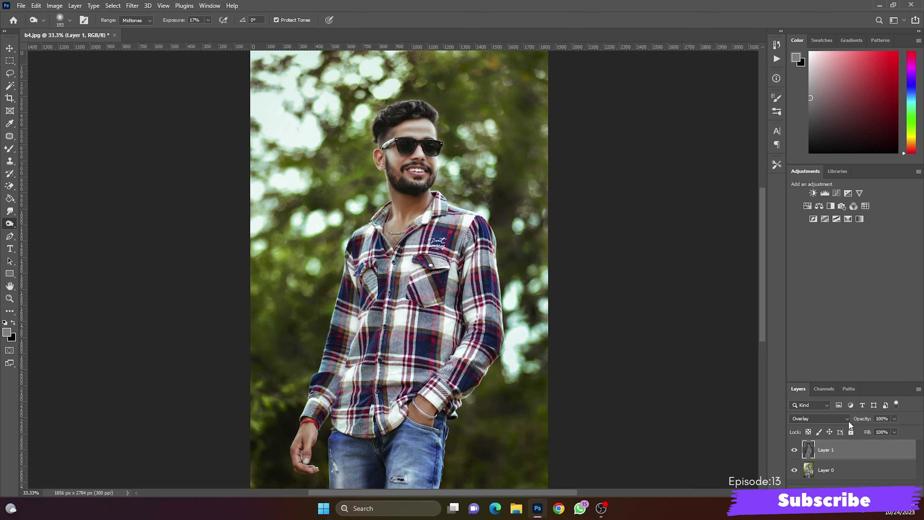
Compare the portrait with Layer 1 hidden, then lower its opacity from 86% to 76%.
{"action": "left_click", "coordinate": [794, 451]}
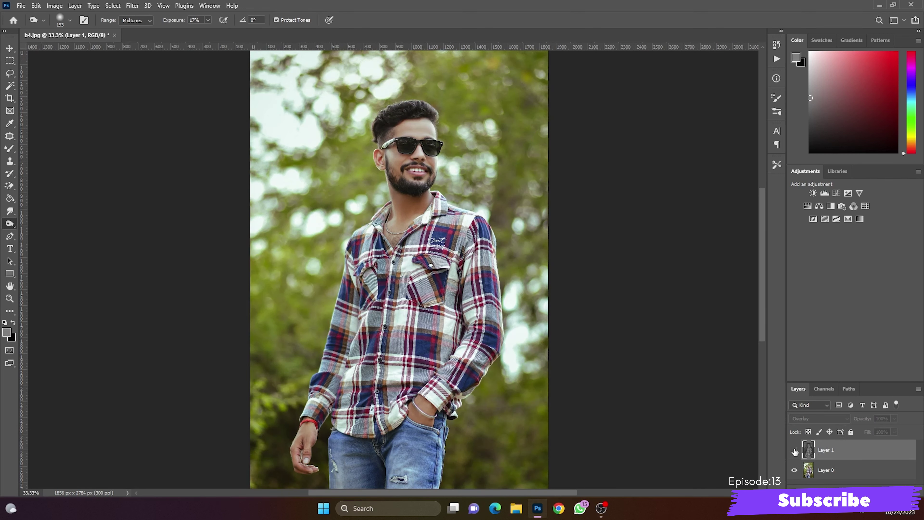
{"action": "left_click", "coordinate": [794, 452]}
{"action": "left_click", "coordinate": [795, 451]}
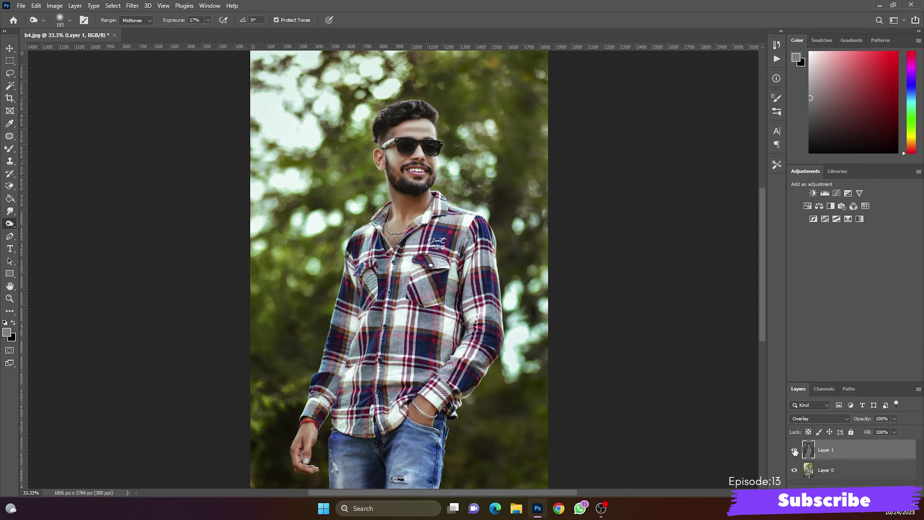
{"action": "key", "text": "ctrl+minus"}
{"action": "key", "text": "ctrl+plus"}
{"action": "left_click_drag", "start_coordinate": [888, 428], "coordinate": [880, 433]}
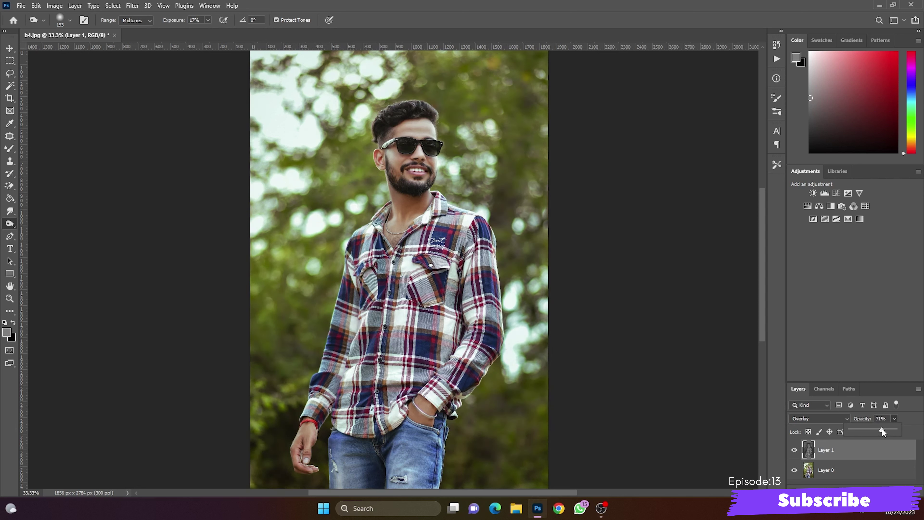
Set Layer 1 opacity to 49% and compare it on and off, leaving it shown.
{"action": "left_click", "coordinate": [794, 450]}
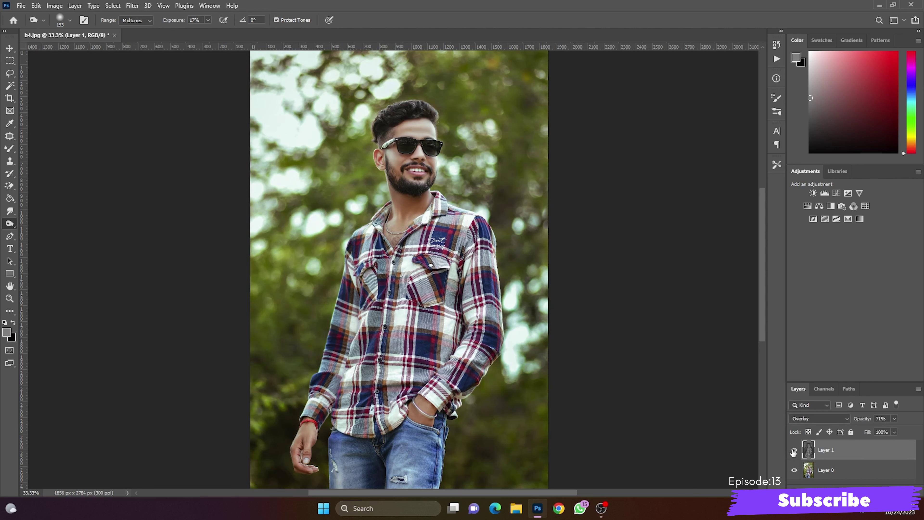
{"action": "left_click", "coordinate": [794, 450]}
{"action": "left_click_drag", "start_coordinate": [884, 427], "coordinate": [885, 428]}
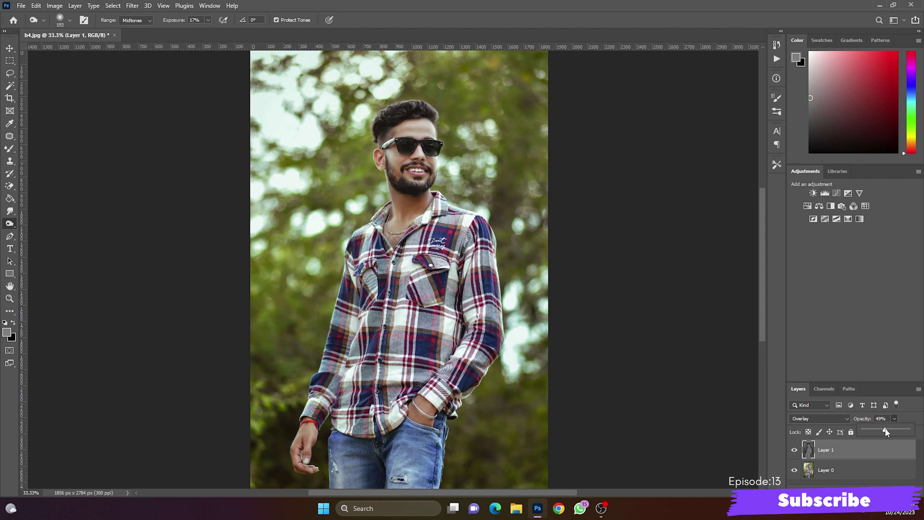
{"action": "left_click", "coordinate": [795, 451]}
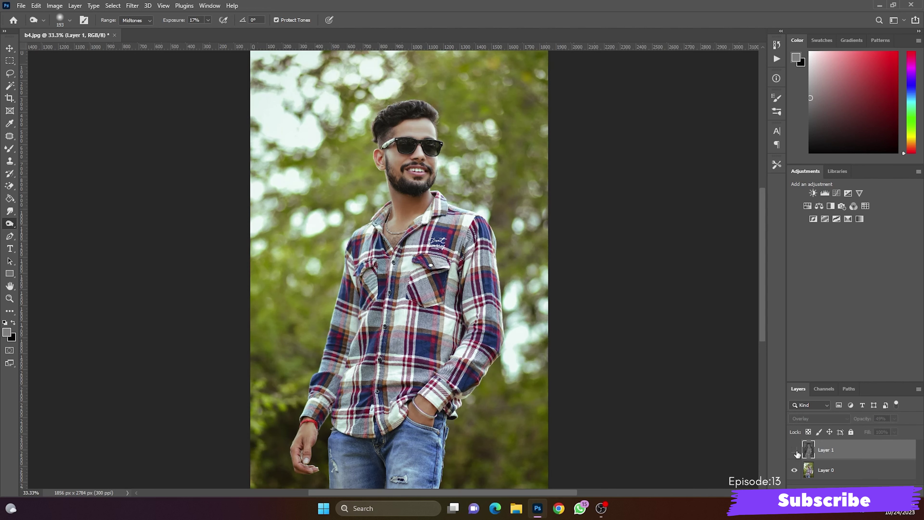
{"action": "left_click", "coordinate": [794, 451]}
{"action": "left_click", "coordinate": [795, 451]}
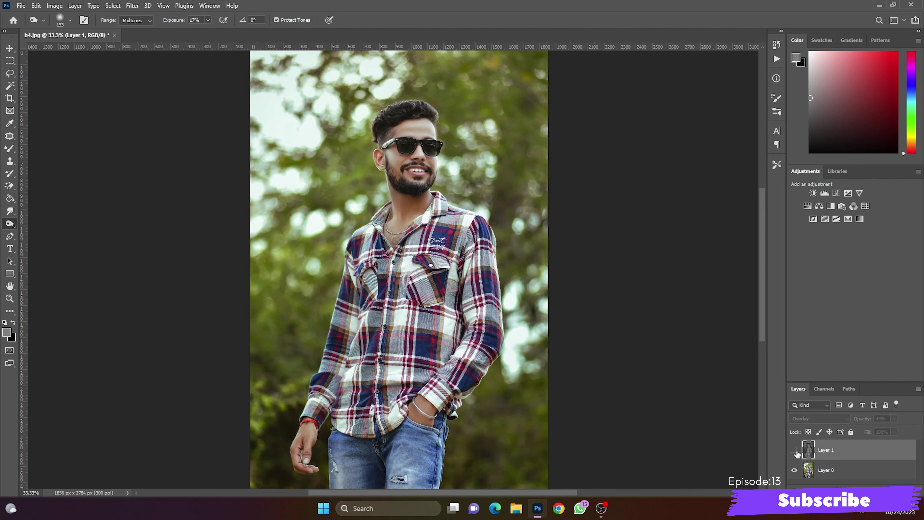
{"action": "left_click", "coordinate": [794, 450]}
{"action": "left_click", "coordinate": [794, 450]}
{"action": "left_click", "coordinate": [794, 450]}
{"action": "left_click", "coordinate": [793, 470]}
{"action": "left_click", "coordinate": [794, 470]}
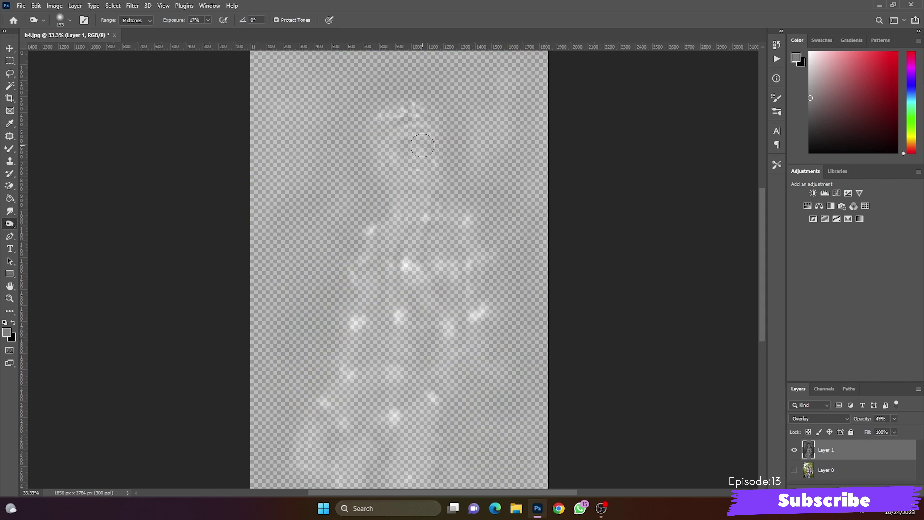
{"action": "left_click", "coordinate": [794, 470]}
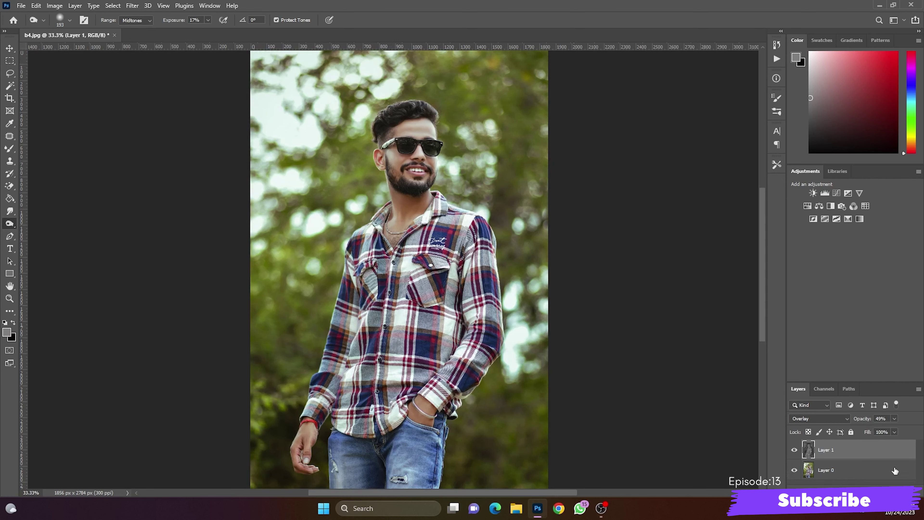
{"action": "left_click", "coordinate": [794, 470]}
{"action": "left_click", "coordinate": [794, 450]}
{"action": "left_click", "coordinate": [794, 450]}
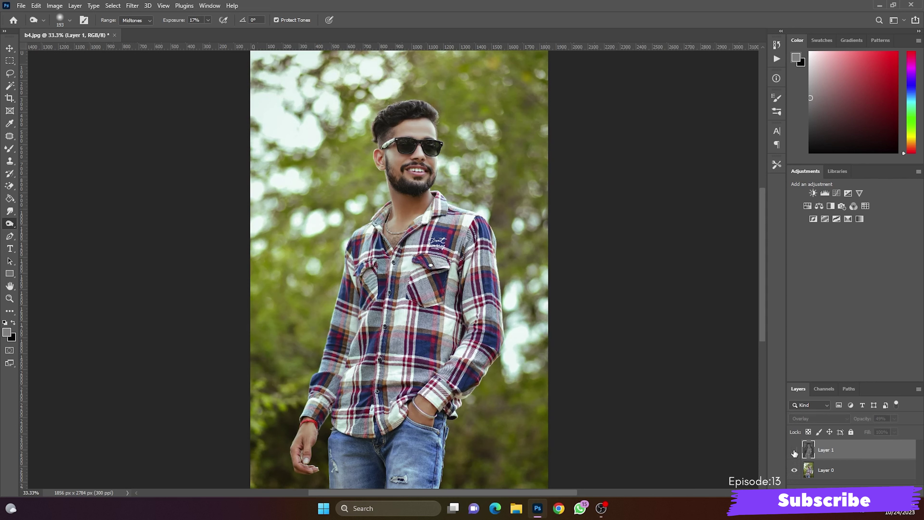
{"action": "left_click", "coordinate": [793, 450]}
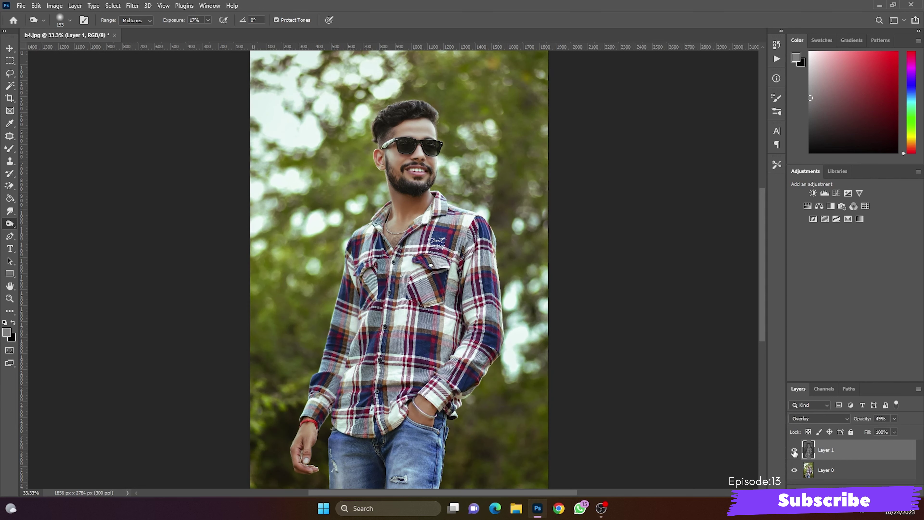
{"action": "left_click", "coordinate": [794, 452]}
{"action": "left_click", "coordinate": [794, 451]}
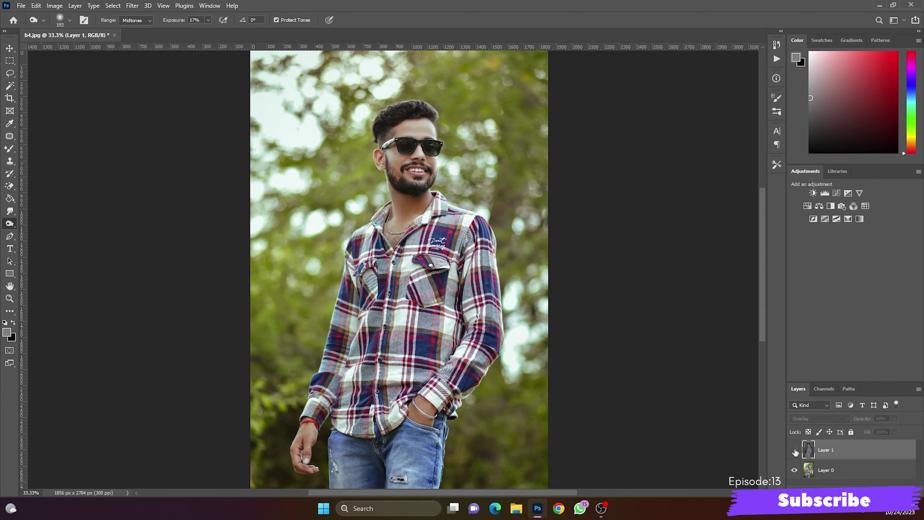
{"action": "left_click", "coordinate": [794, 452]}
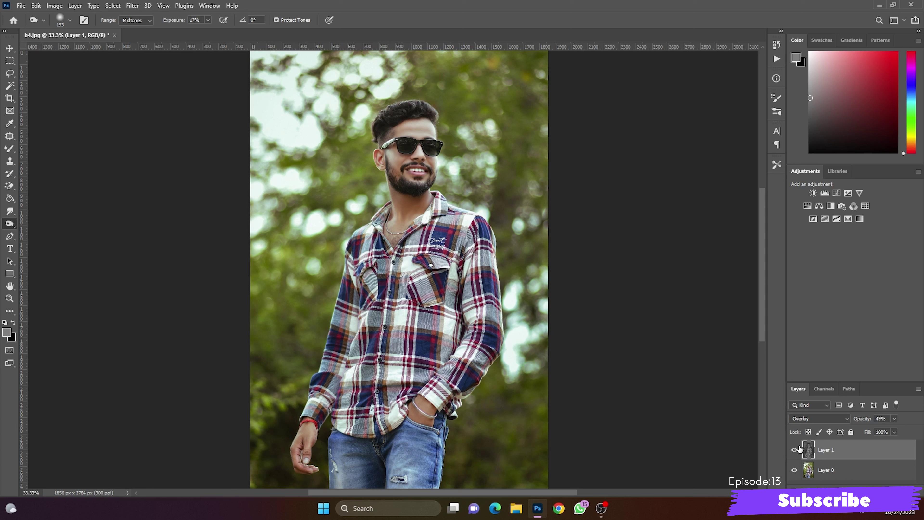
{"action": "left_click", "coordinate": [794, 450]}
{"action": "left_click", "coordinate": [794, 451]}
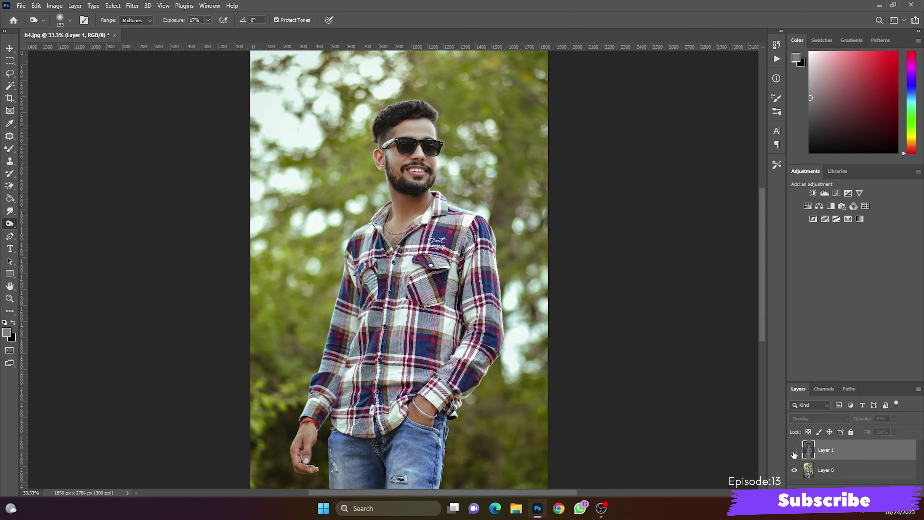
{"action": "left_click", "coordinate": [794, 450]}
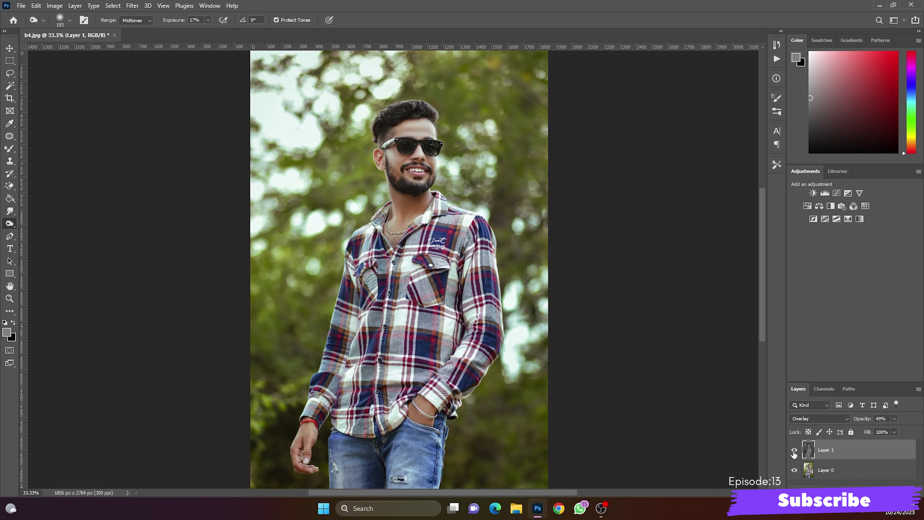
{"action": "left_click", "coordinate": [793, 451]}
{"action": "left_click", "coordinate": [794, 451]}
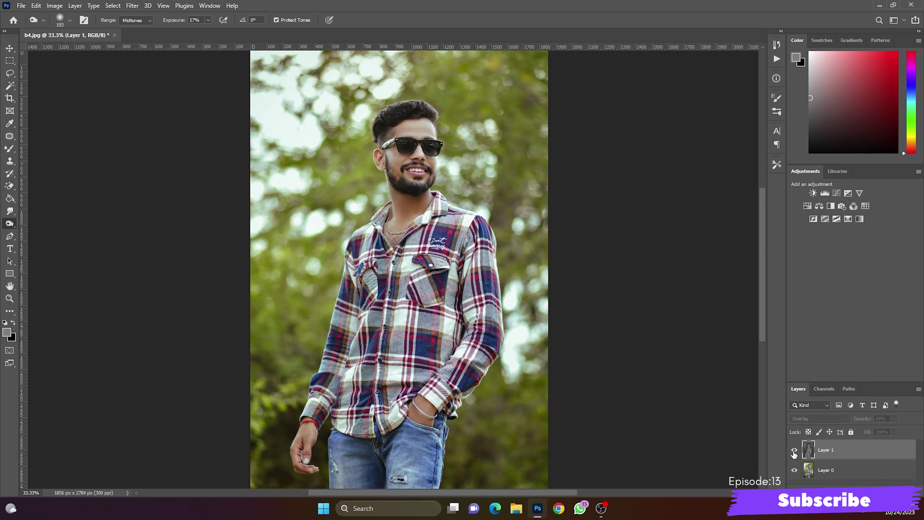
{"action": "left_click", "coordinate": [794, 450]}
{"action": "left_click", "coordinate": [793, 452]}
{"action": "left_click", "coordinate": [794, 451]}
{"action": "left_click", "coordinate": [794, 452]}
{"action": "left_click", "coordinate": [793, 452]}
{"action": "left_click", "coordinate": [794, 452]}
{"action": "left_click", "coordinate": [793, 452]}
{"action": "left_click", "coordinate": [794, 451]}
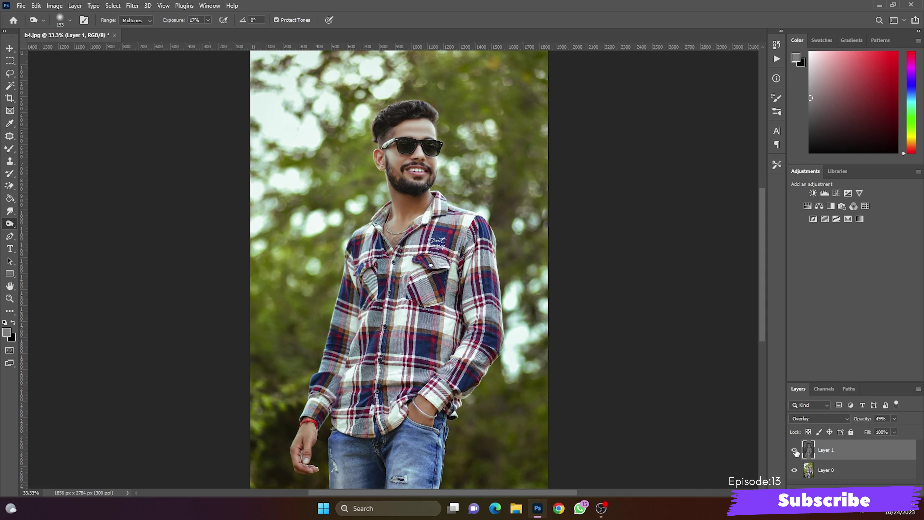
{"action": "left_click", "coordinate": [794, 451]}
{"action": "left_click", "coordinate": [795, 451]}
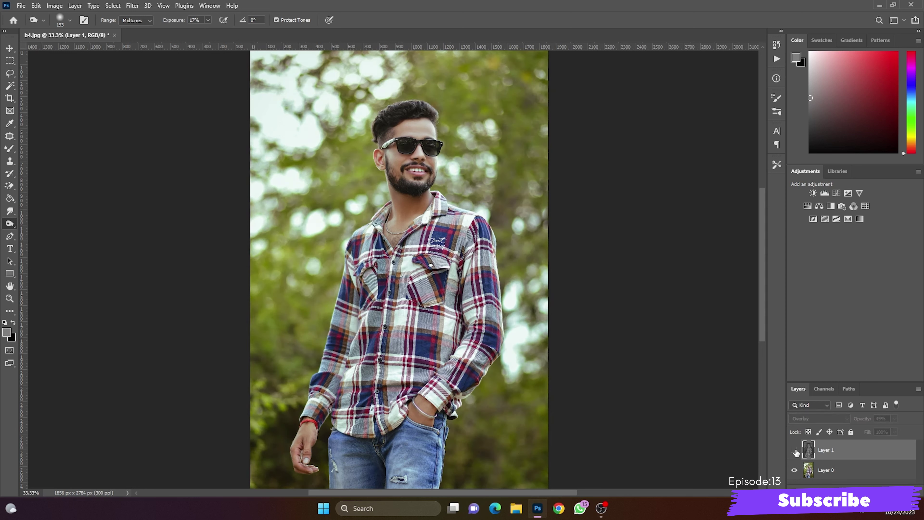
{"action": "left_click", "coordinate": [794, 451]}
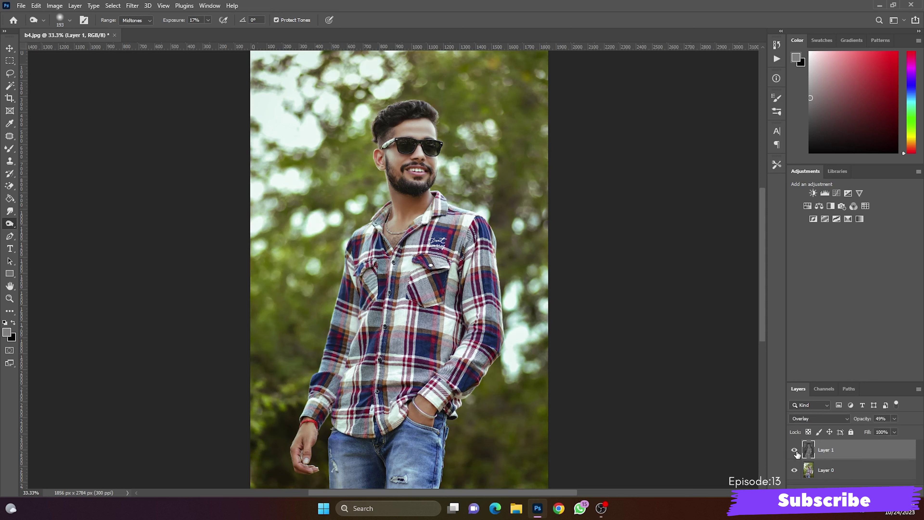
{"action": "left_click", "coordinate": [795, 451]}
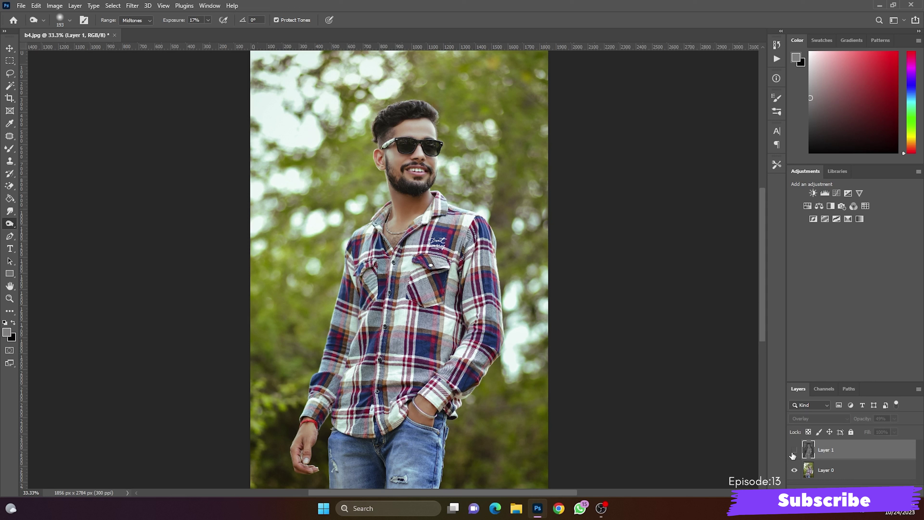
{"action": "left_click", "coordinate": [793, 450]}
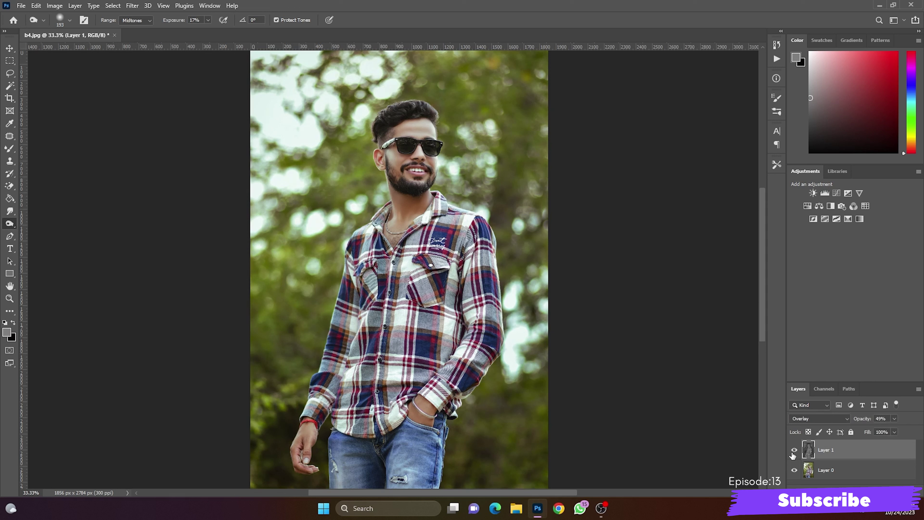